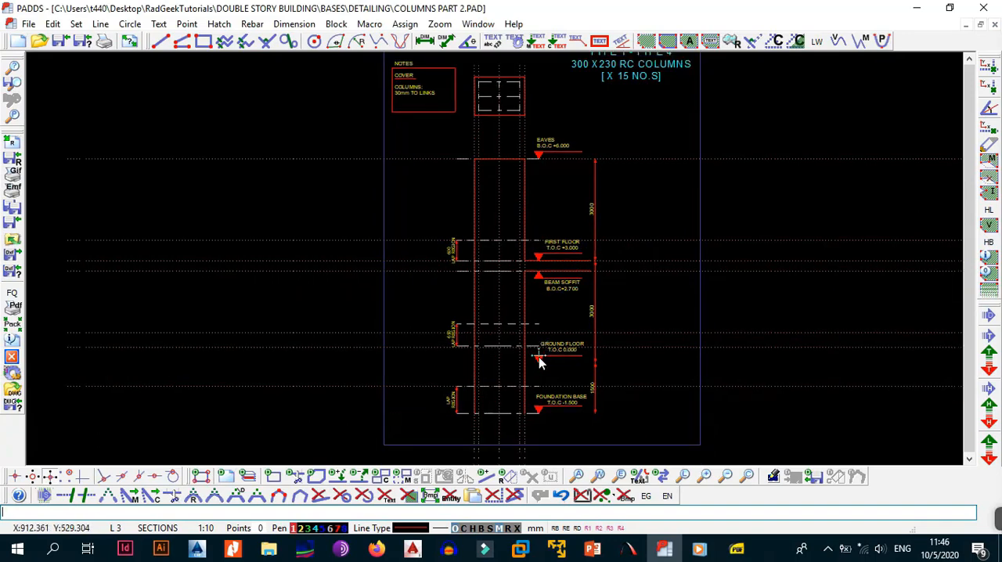
Erase the existing construction lines and place new vertical construction lines along both outer edges of the column elevation.
key("alt+e")
key("c")
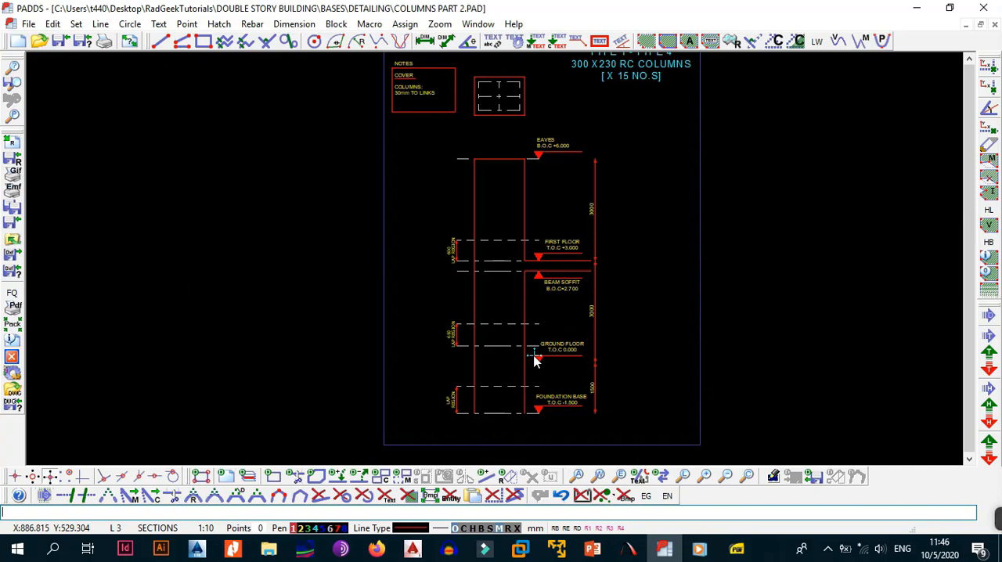
middle_click_drag(528, 358, 533, 343)
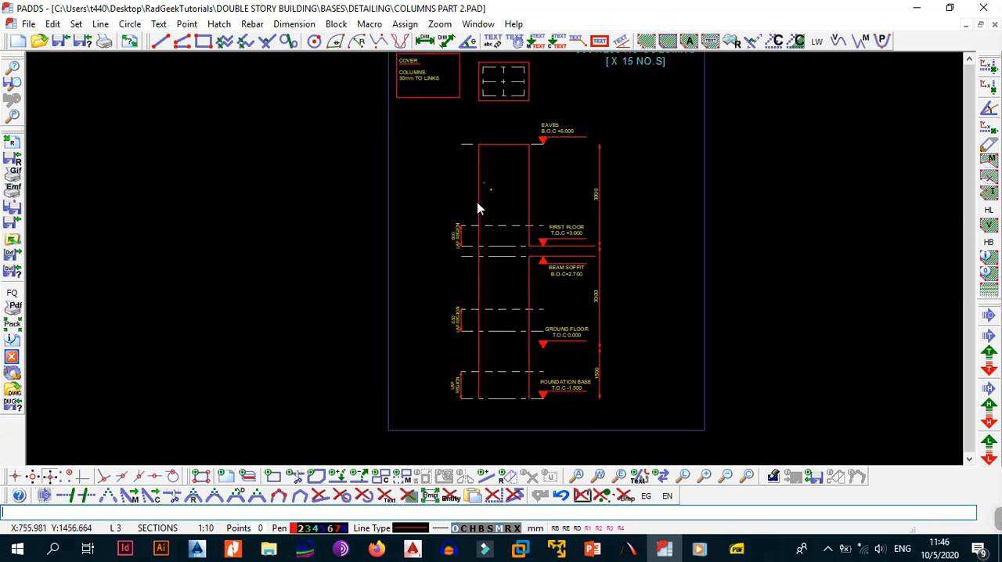
scroll(495, 401, "up", 1)
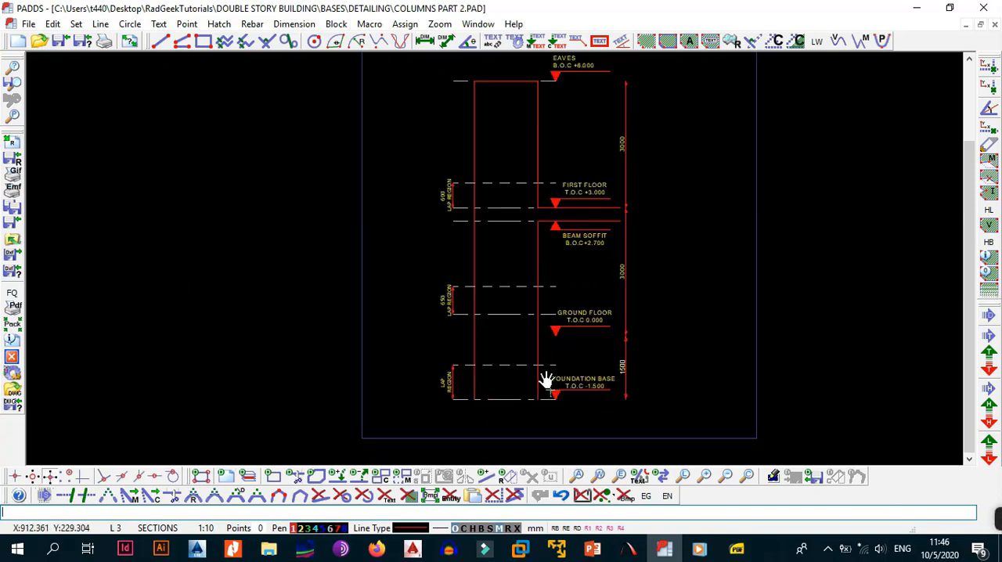
middle_click_drag(546, 381, 539, 315)
scroll(505, 348, "up", 2)
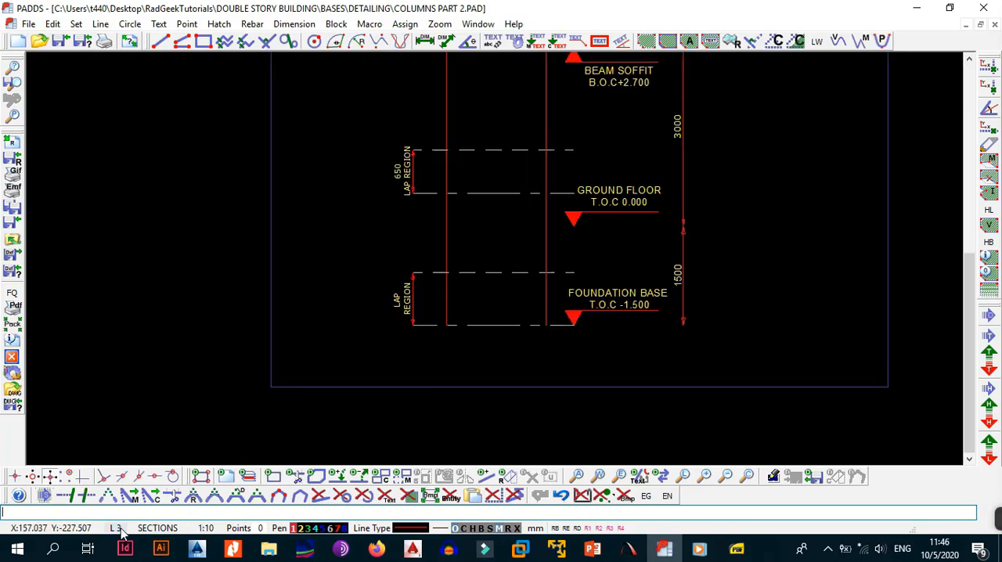
key("alt+l")
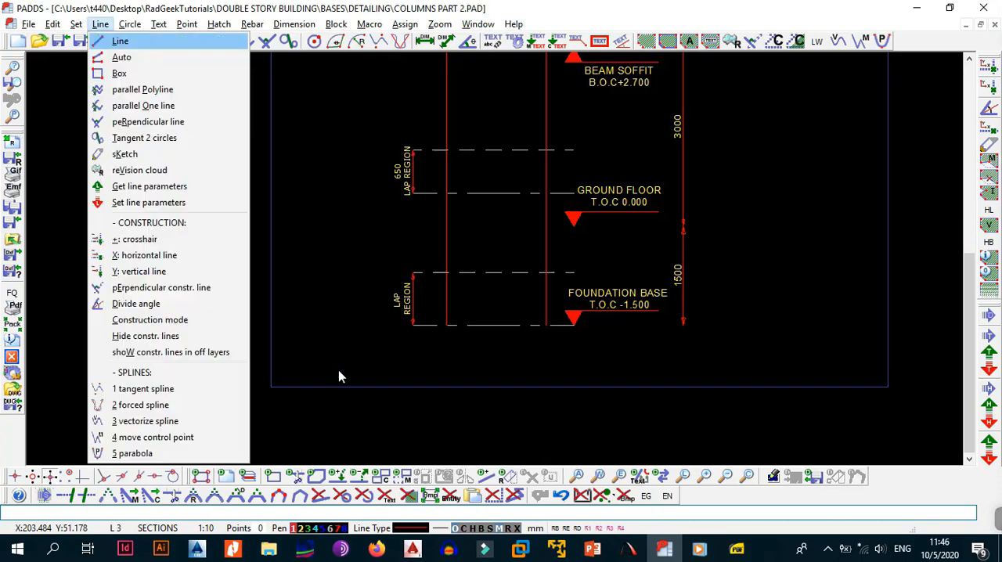
key("v")
left_click(444, 335)
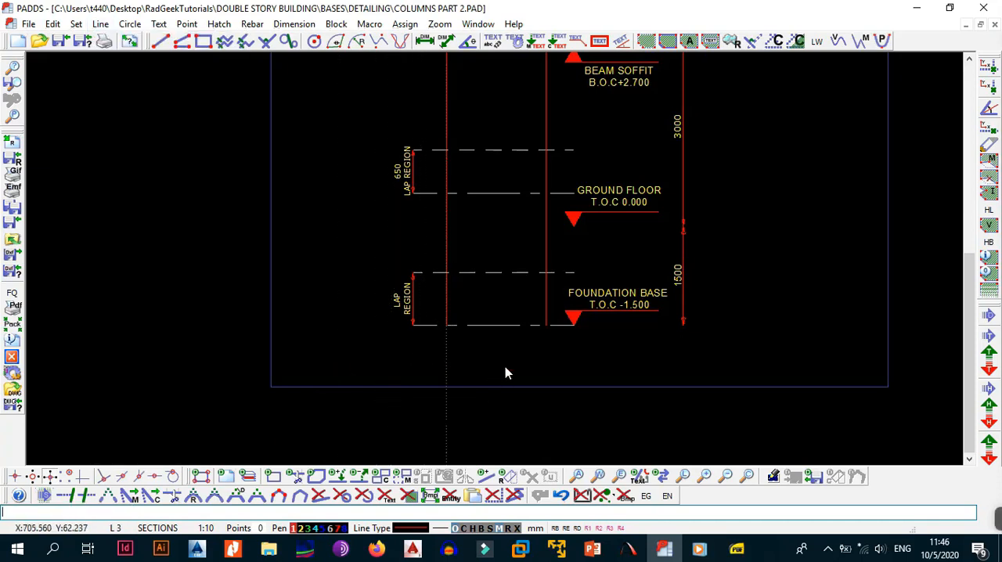
right_click(501, 188)
left_click(568, 197)
left_click(546, 333)
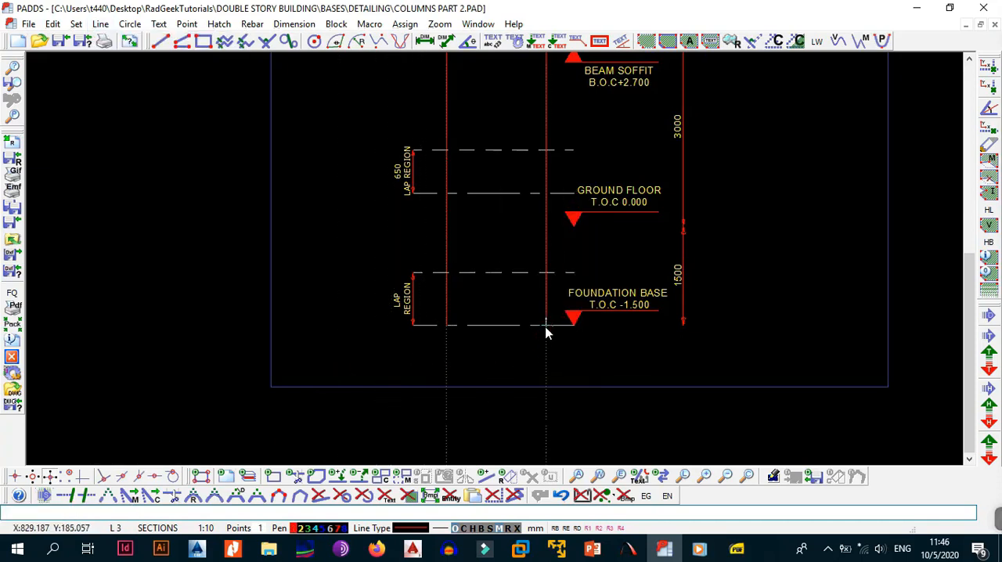
Add parallel construction lines 30 mm inside each of the two column-edge construction lines.
key("alt+l")
key("o")
left_click(547, 353)
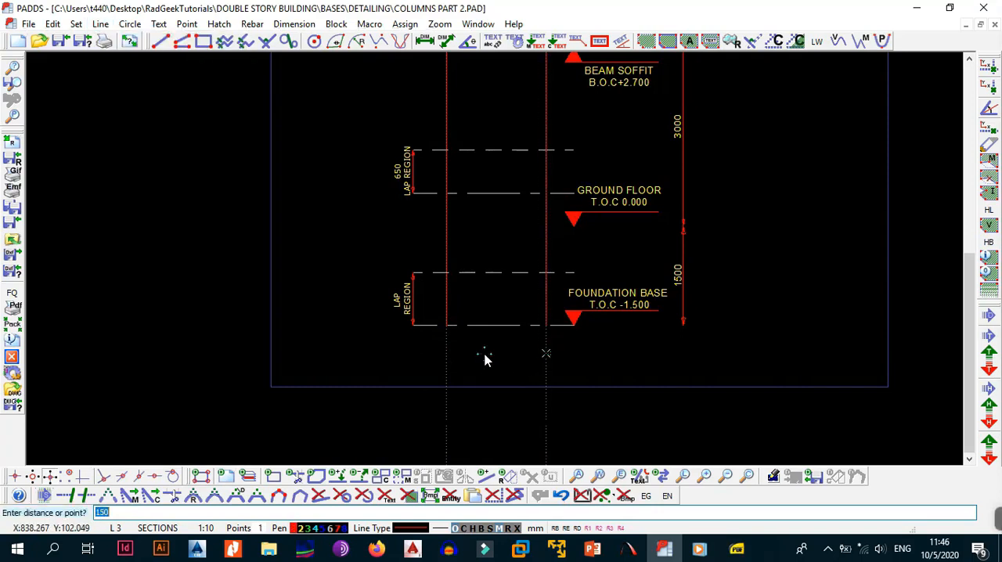
type("30")
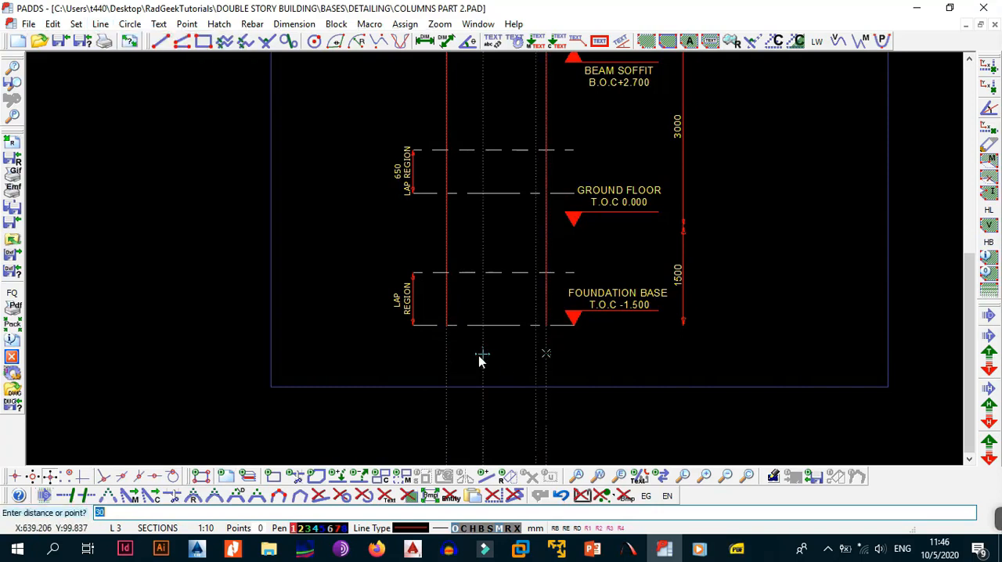
right_click(441, 358)
left_click(466, 364)
left_click(444, 340)
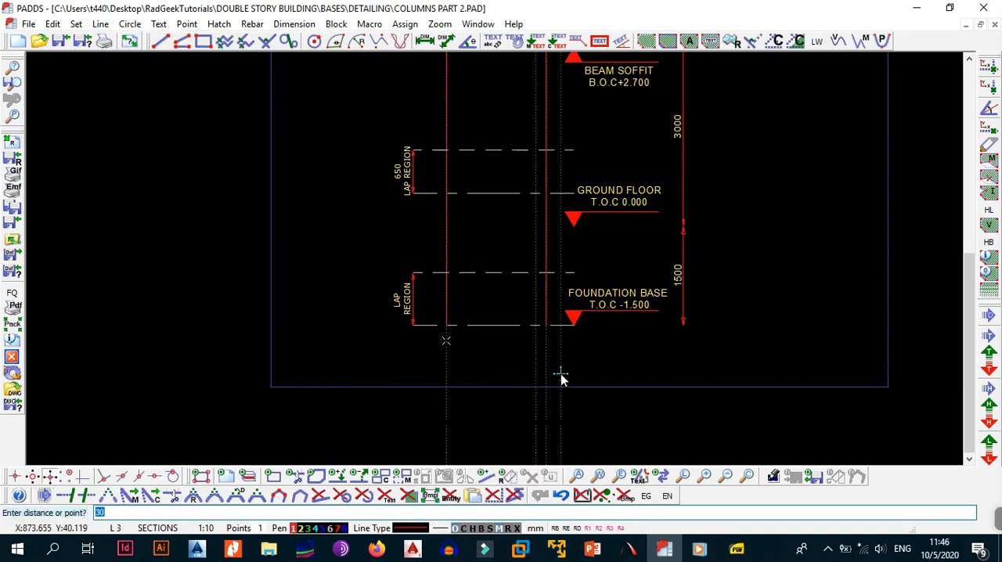
key("Return")
Draw two vertical lines on the inner construction lines, from the foundation base level up to the top of the lowest lap region.
middle_click_drag(480, 376, 479, 341)
scroll(478, 338, "up", 3)
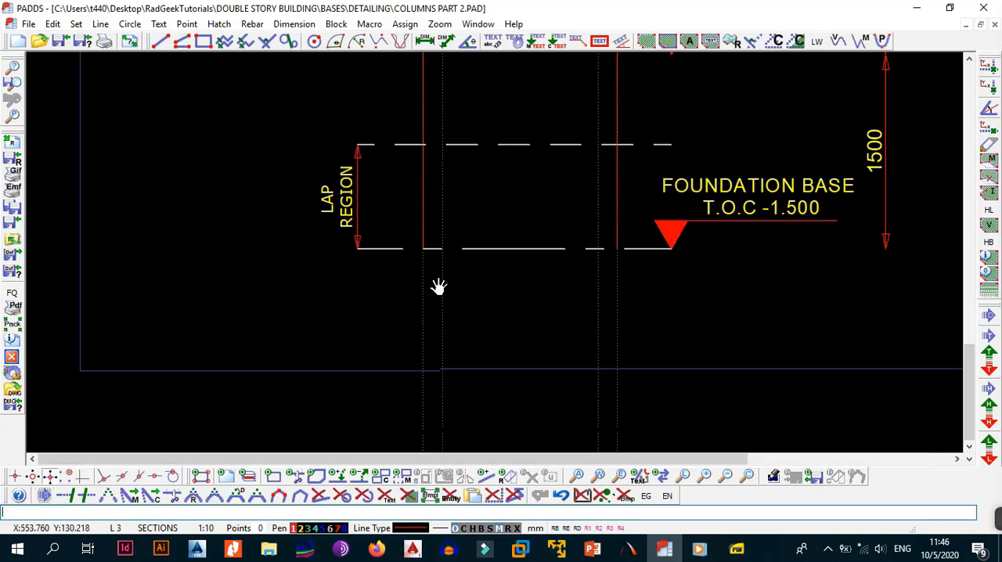
middle_click_drag(439, 287, 447, 333)
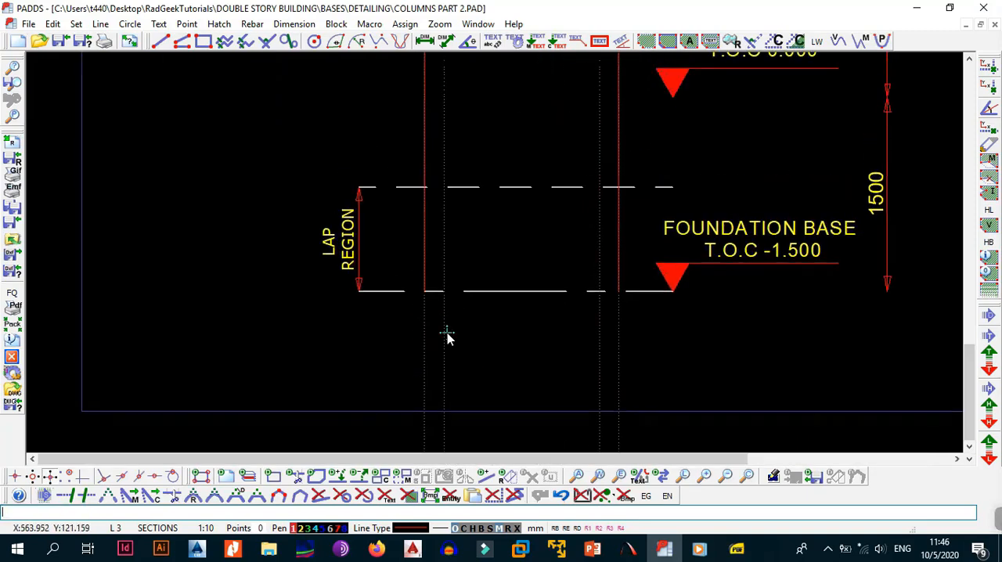
middle_click_drag(473, 292, 460, 346)
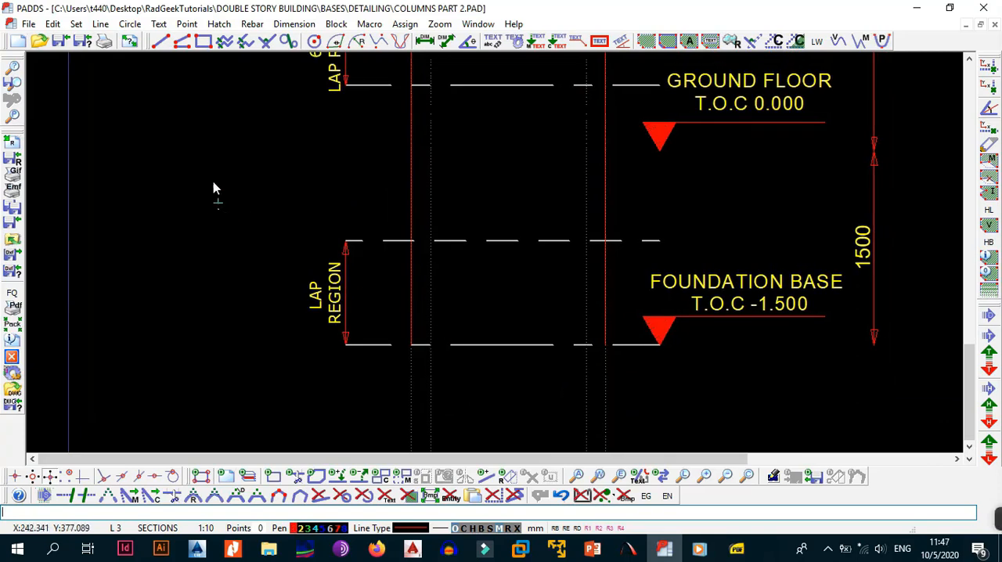
left_click(160, 40)
left_click(435, 344)
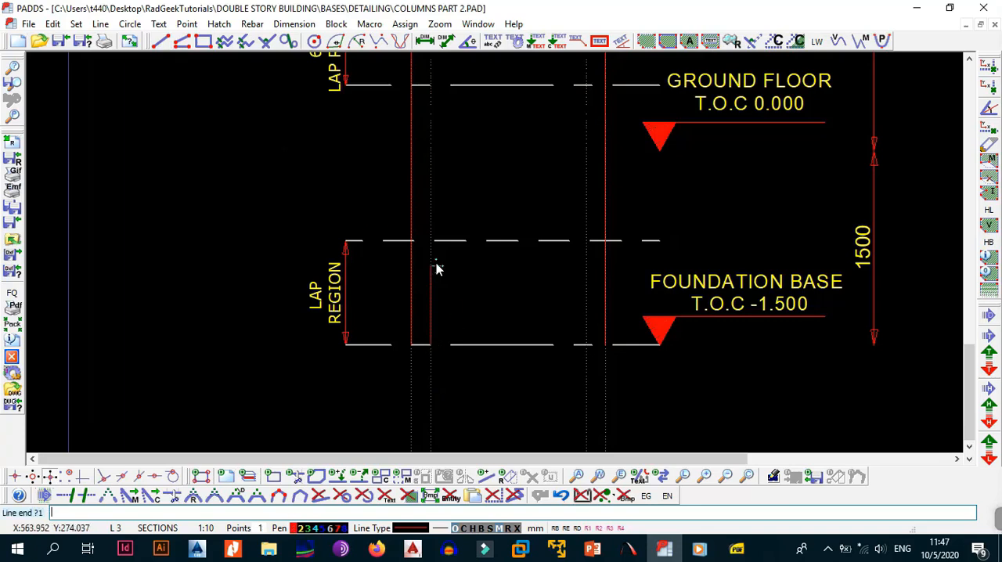
left_click(432, 241)
right_click(478, 288)
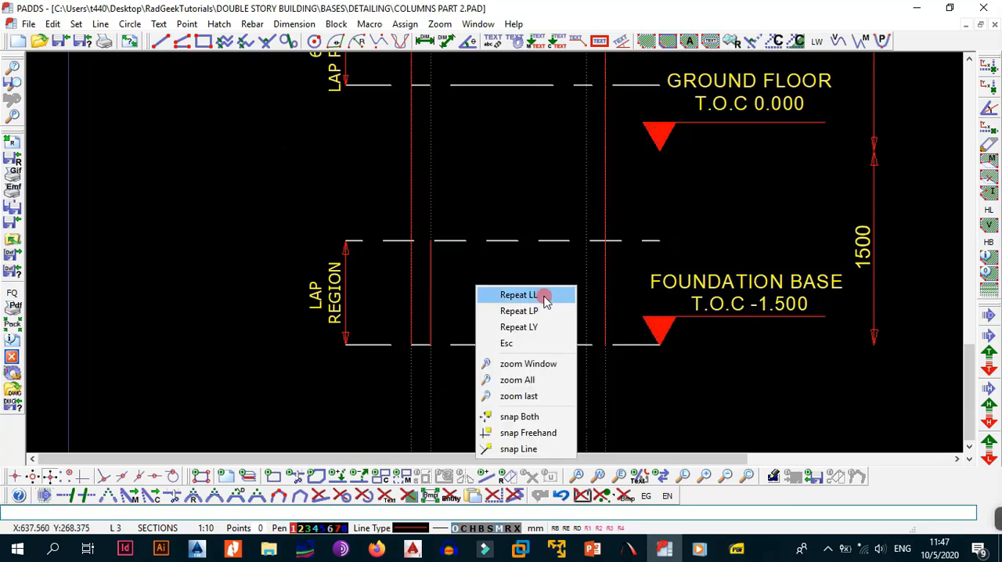
left_click(546, 295)
left_click(586, 344)
left_click(586, 242)
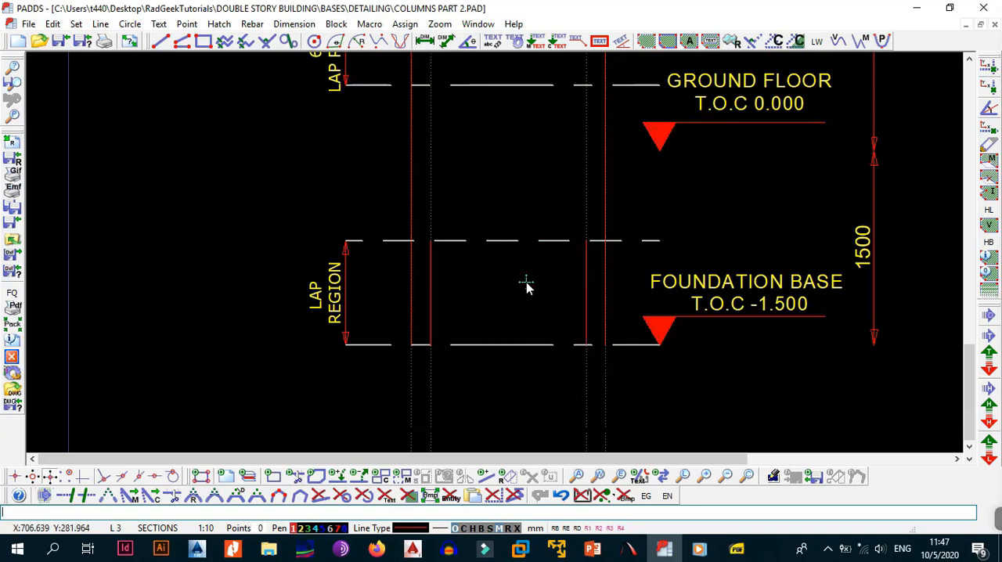
Change the left vertical line in the foundation lap region to pen 2 and line style C.
key("e")
key("i")
left_click(437, 276)
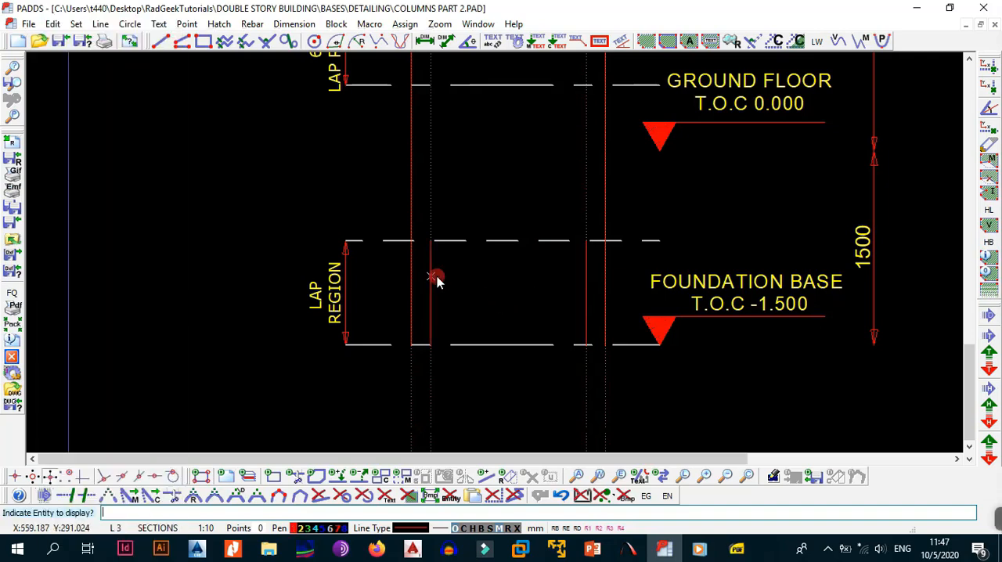
left_click(516, 130)
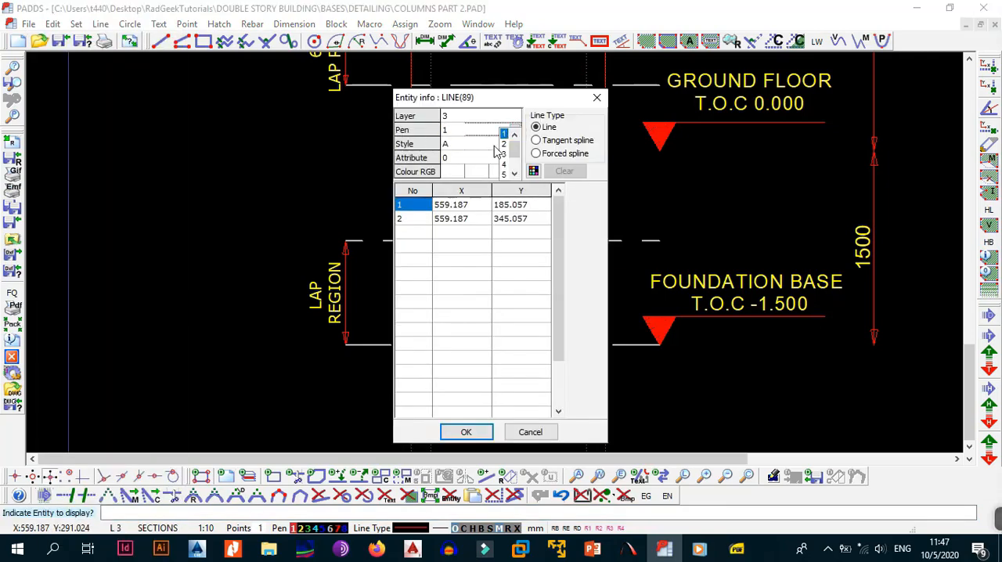
left_click(504, 144)
left_click(516, 144)
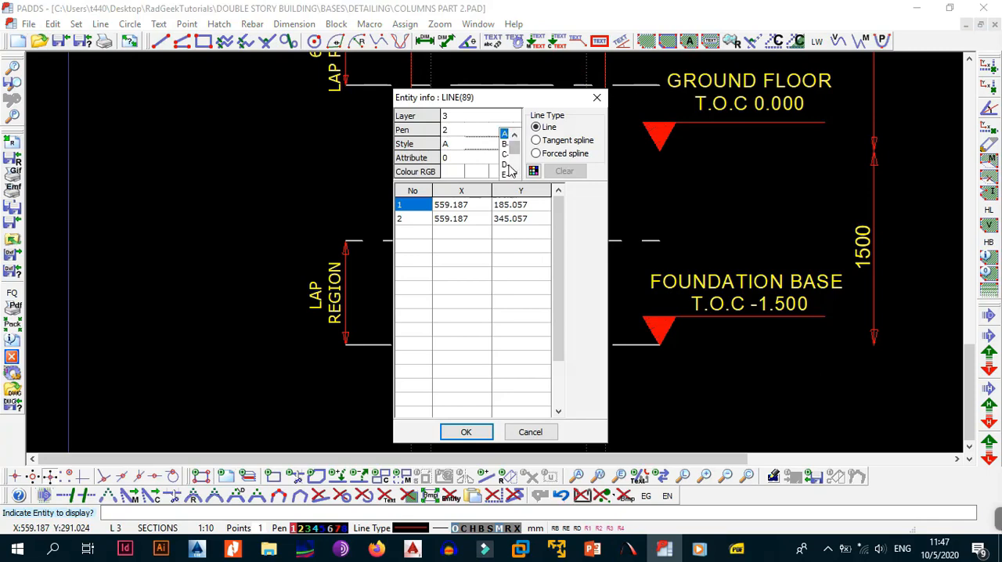
left_click(505, 154)
left_click(468, 432)
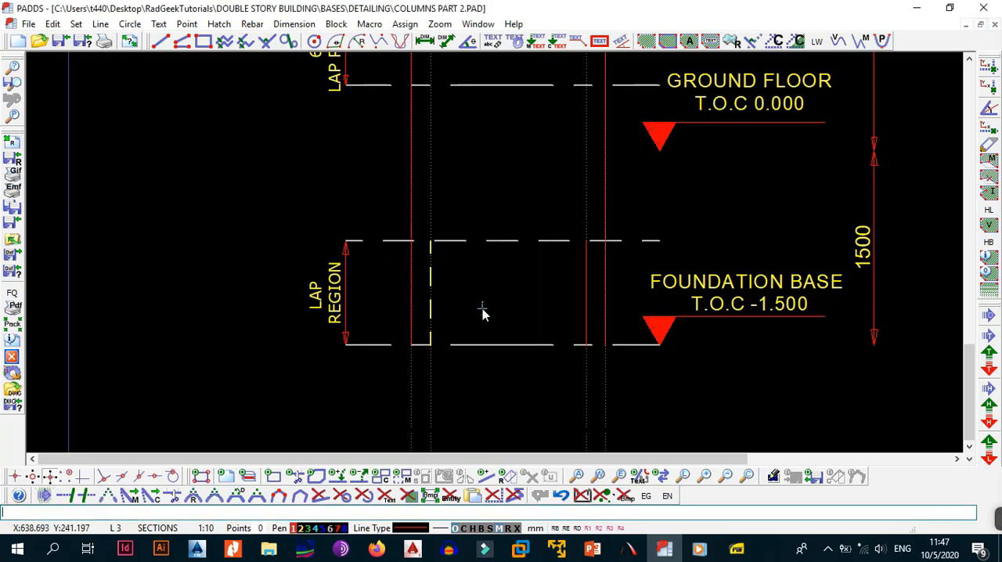
Copy the line parameters of the left dashed bar line to the right vertical line in the foundation lap region.
key("alt+l")
key("g")
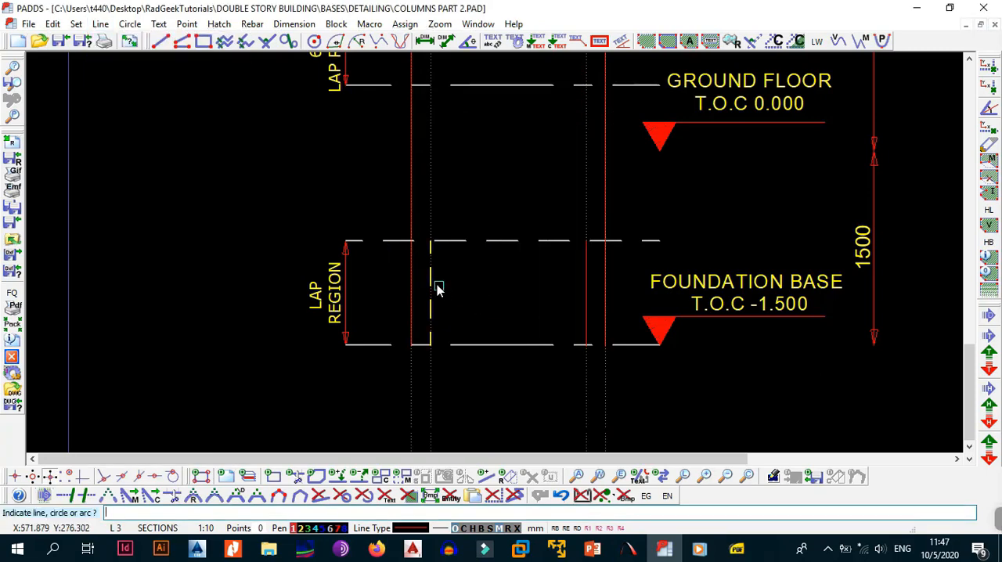
left_click(438, 287)
key("alt+l")
key("s")
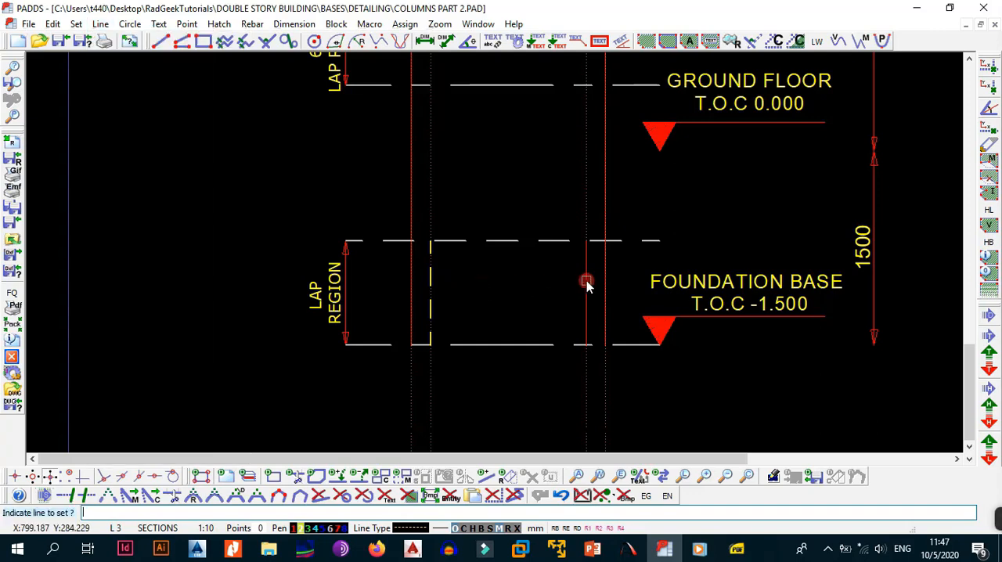
left_click(587, 280)
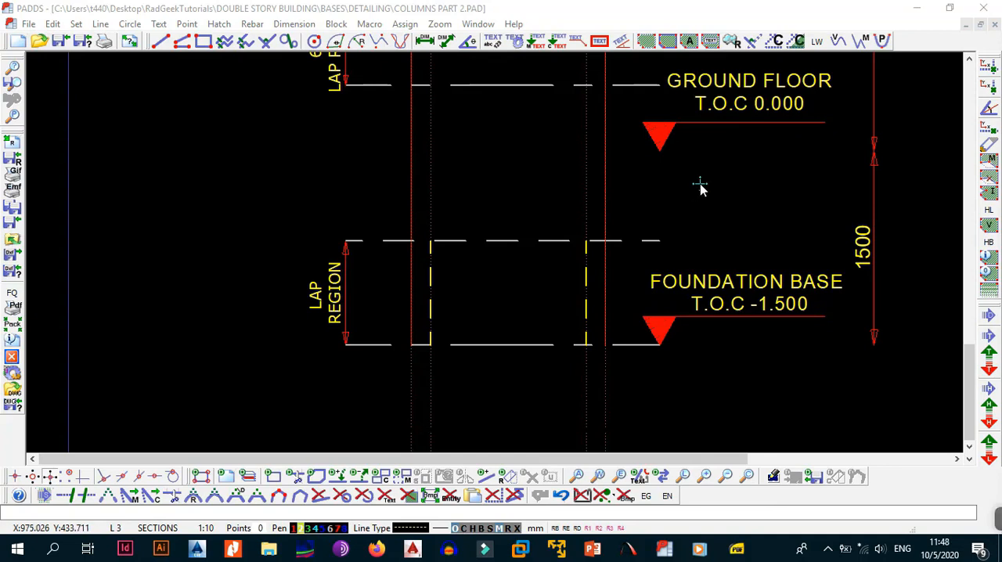
Make layer 2 (COLUMNS) current and start a parallel construction line from the right inner construction line.
left_click(116, 529)
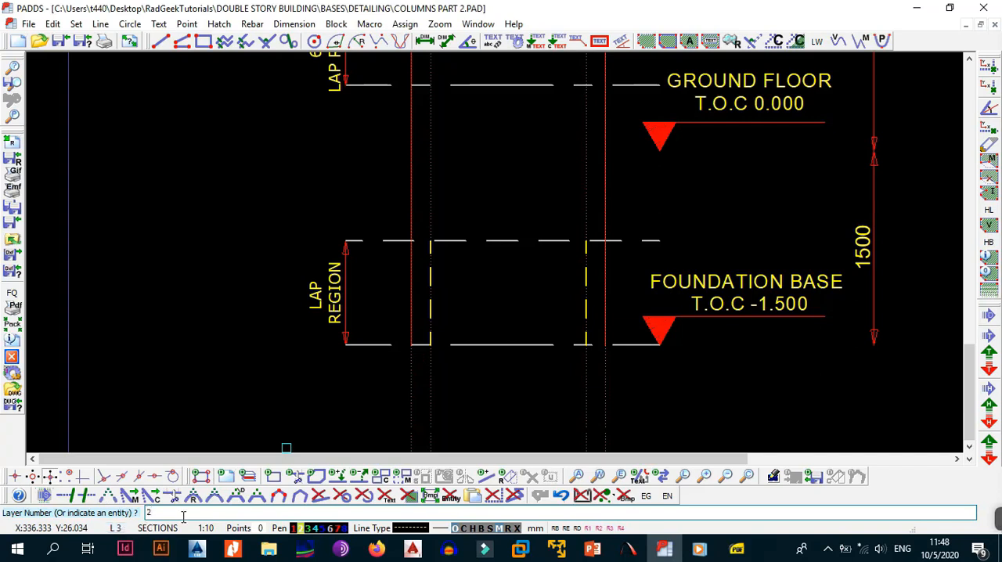
type("2")
key("Return")
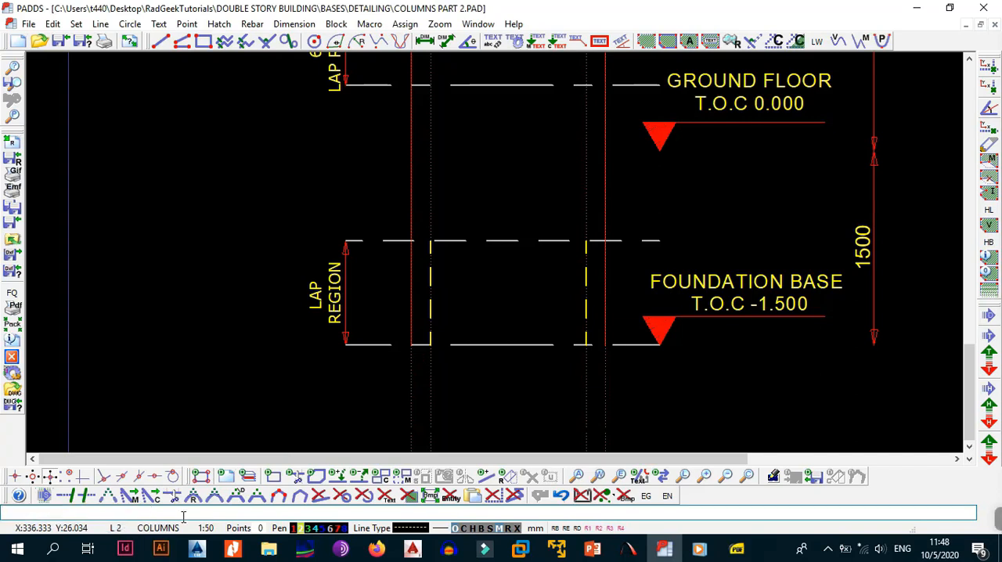
left_click(587, 376)
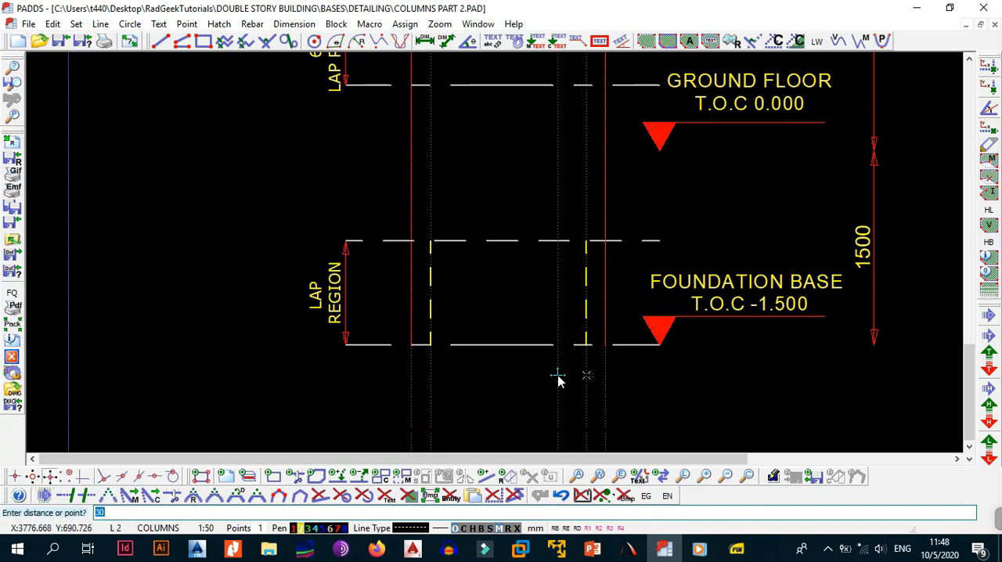
Switch to the SANS PDF standards, examine the lapping splice rules in Figure 10 and the shape code 41 bending details, and return to PADDS.
left_click(737, 549)
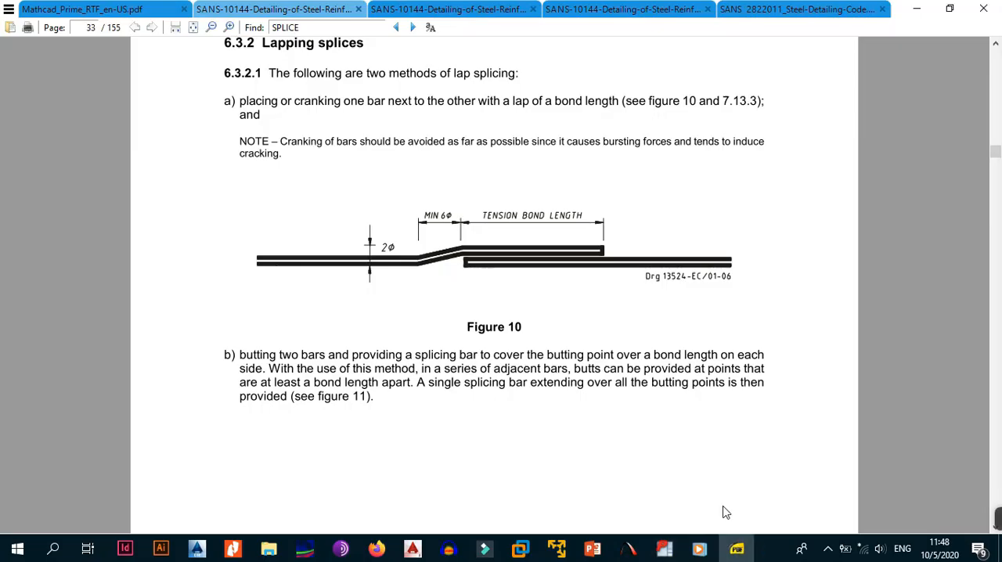
left_click(435, 9)
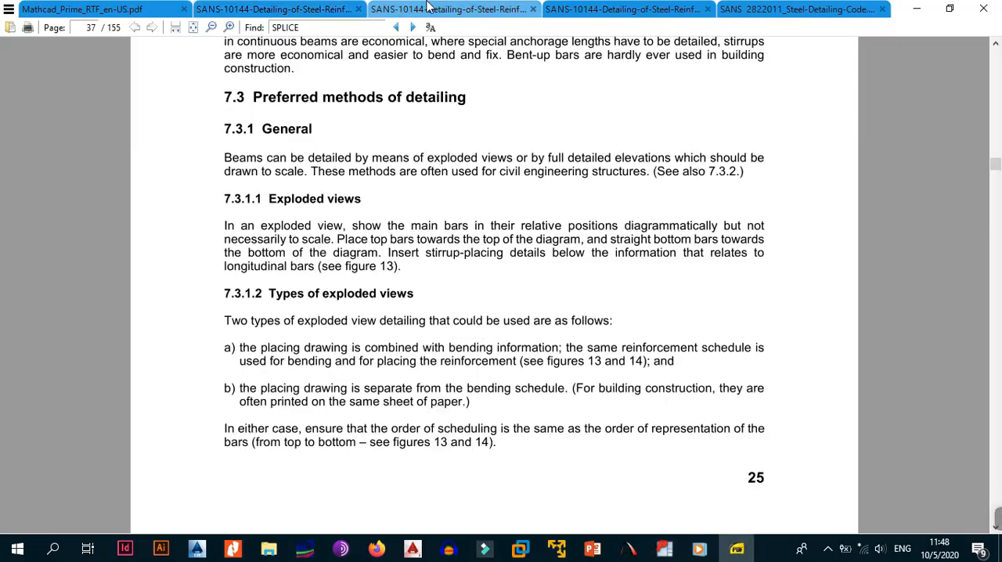
left_click(790, 9)
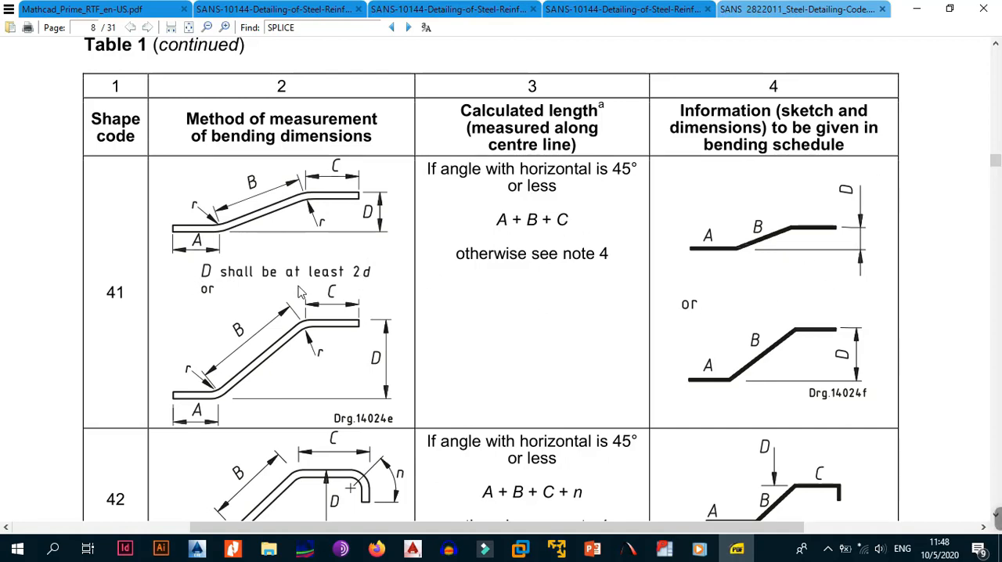
left_click(521, 10)
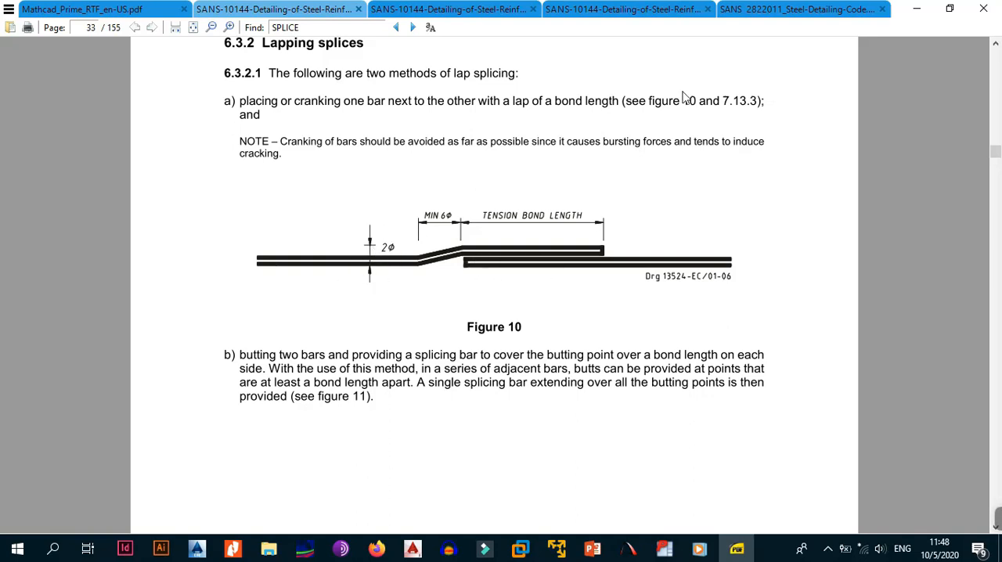
left_click(918, 8)
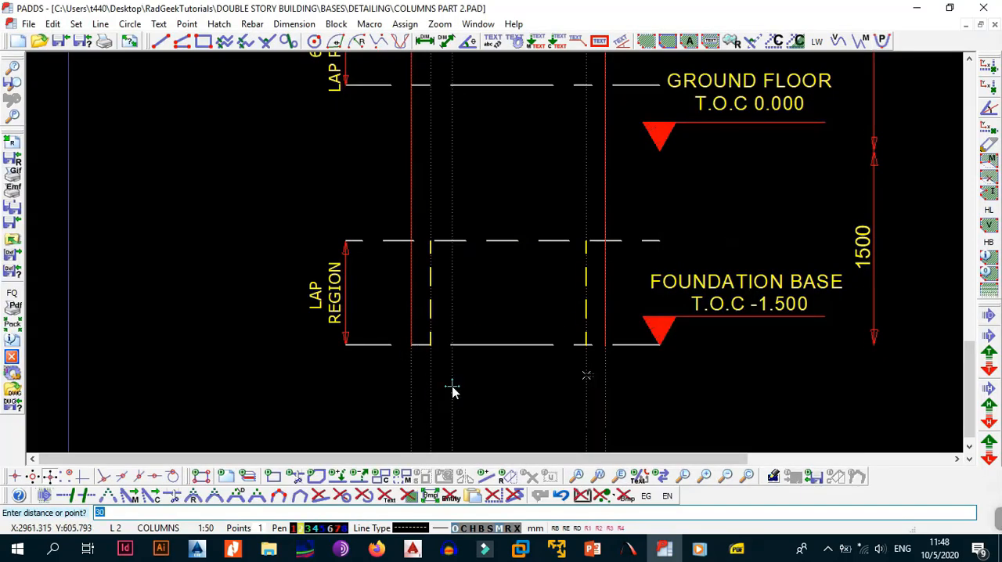
Place parallel construction lines 35 mm inside the right and left inner construction lines at the foundation lap region.
type("3")
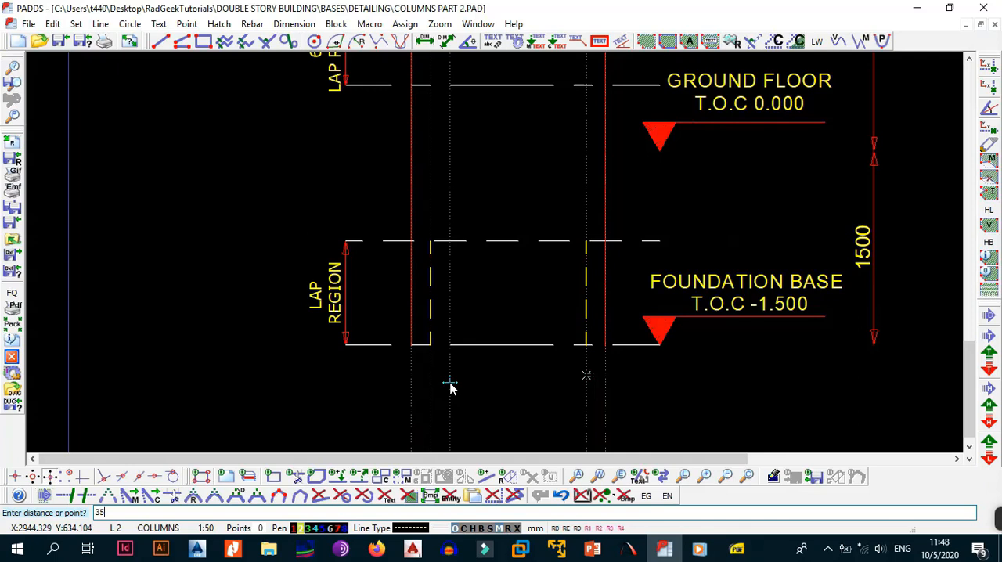
key("Return")
key("Escape")
right_click(481, 388)
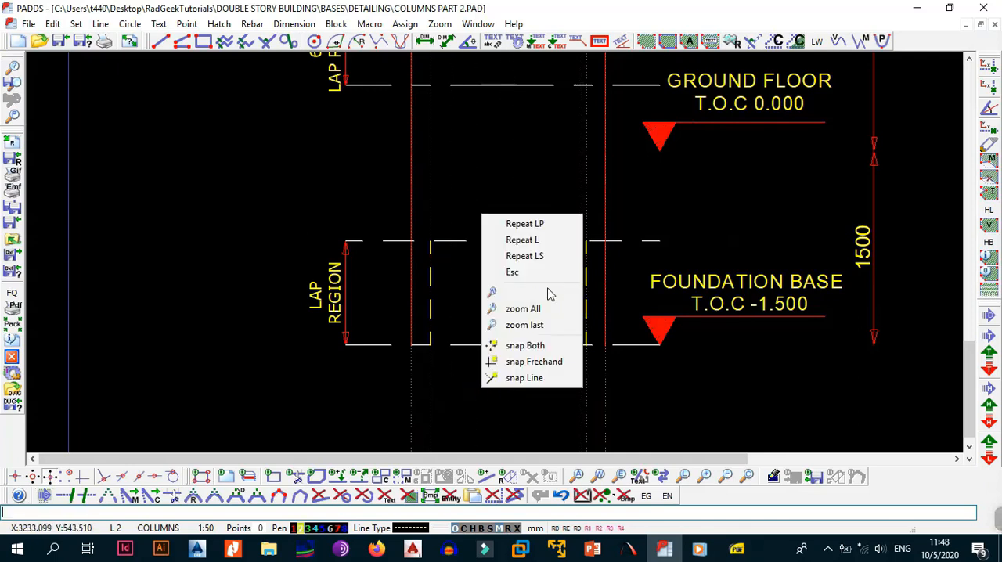
left_click(518, 224)
left_click(432, 389)
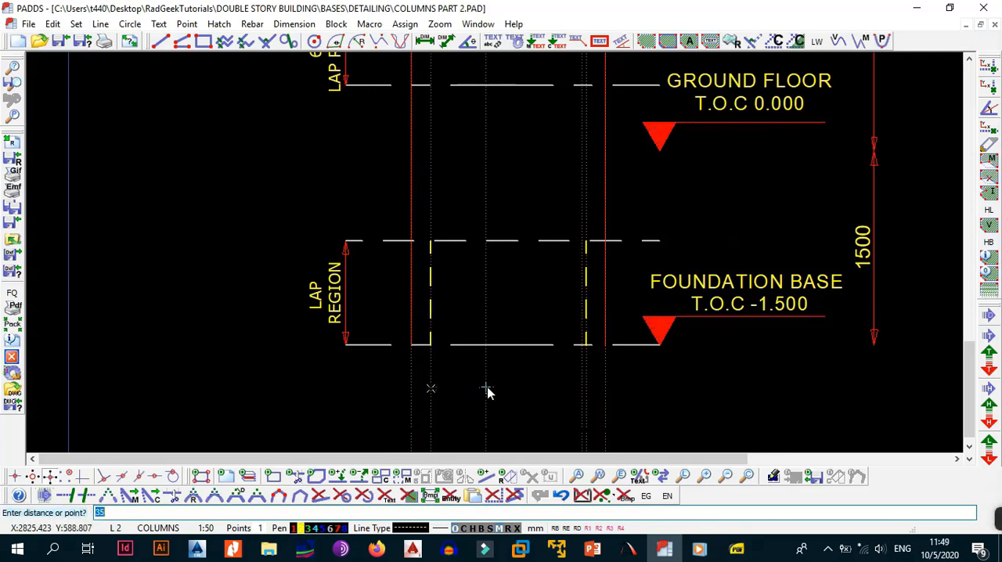
key("Return")
scroll(532, 379, "up", 1)
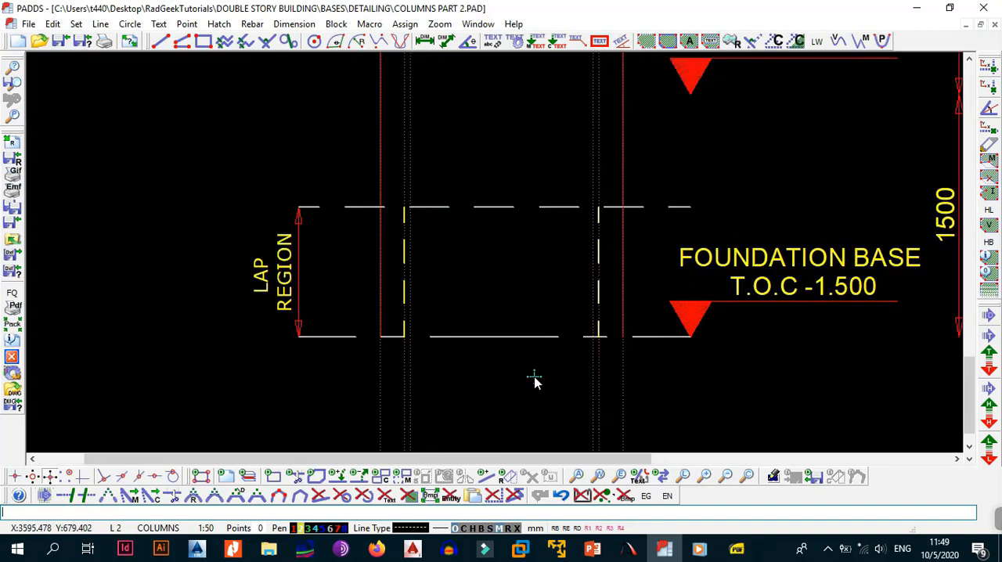
Place a horizontal construction line along the top dashed line of the foundation lap region.
scroll(436, 340, "up", 1)
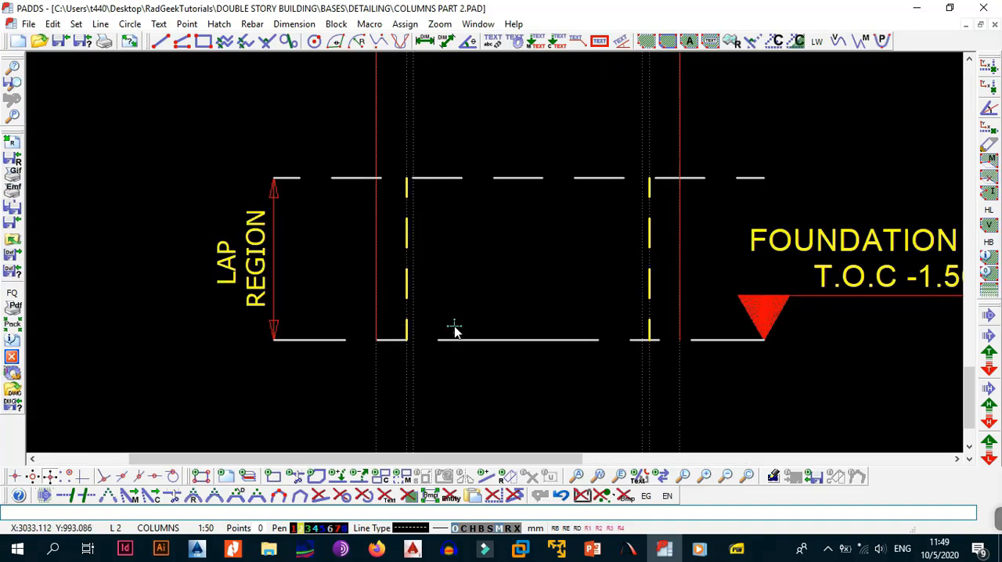
middle_click_drag(468, 233, 474, 301)
key("alt+l")
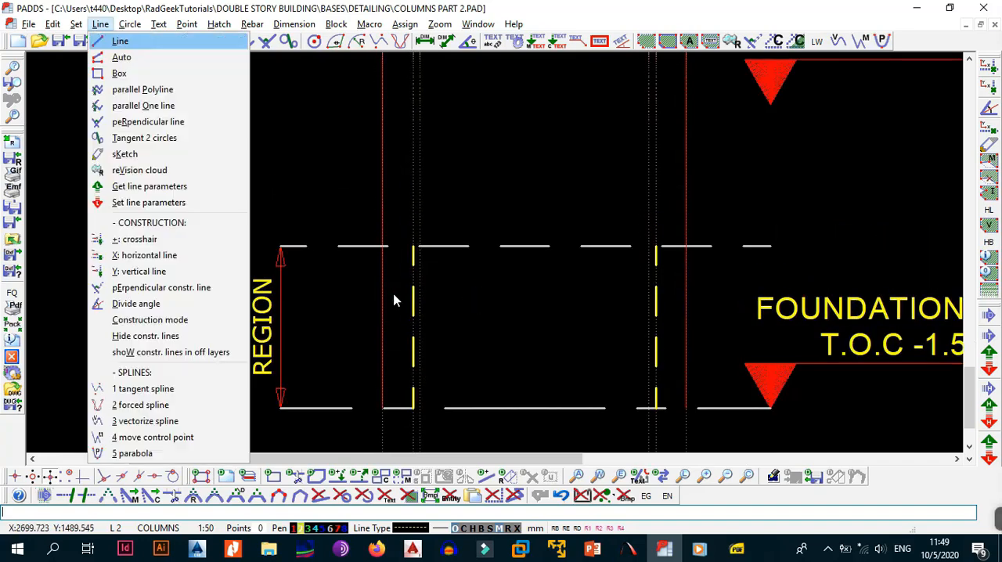
key("x")
left_click(770, 249)
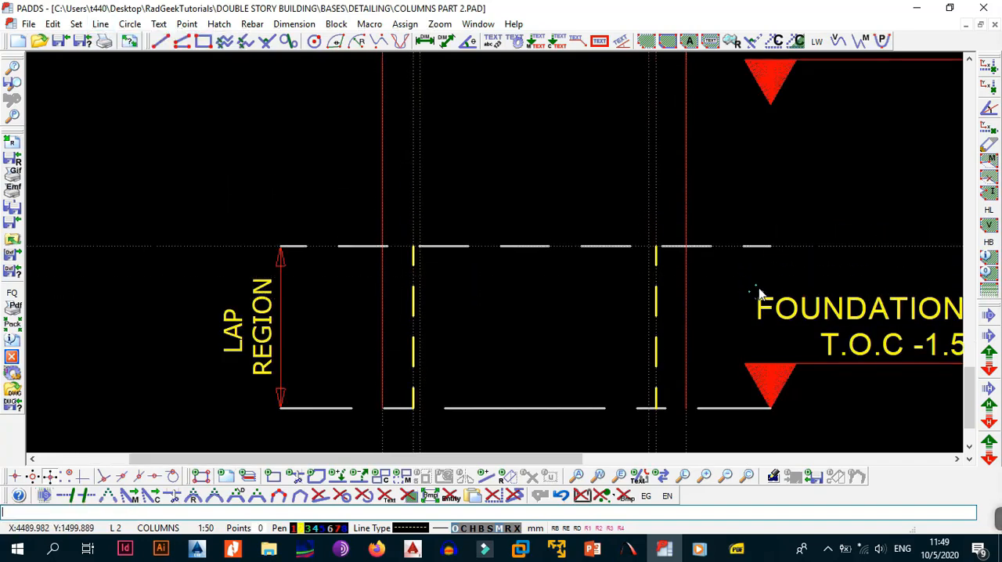
Place a parallel construction line 100 mm above the horizontal construction line at the top of the foundation lap region.
middle_click_drag(868, 297, 711, 299)
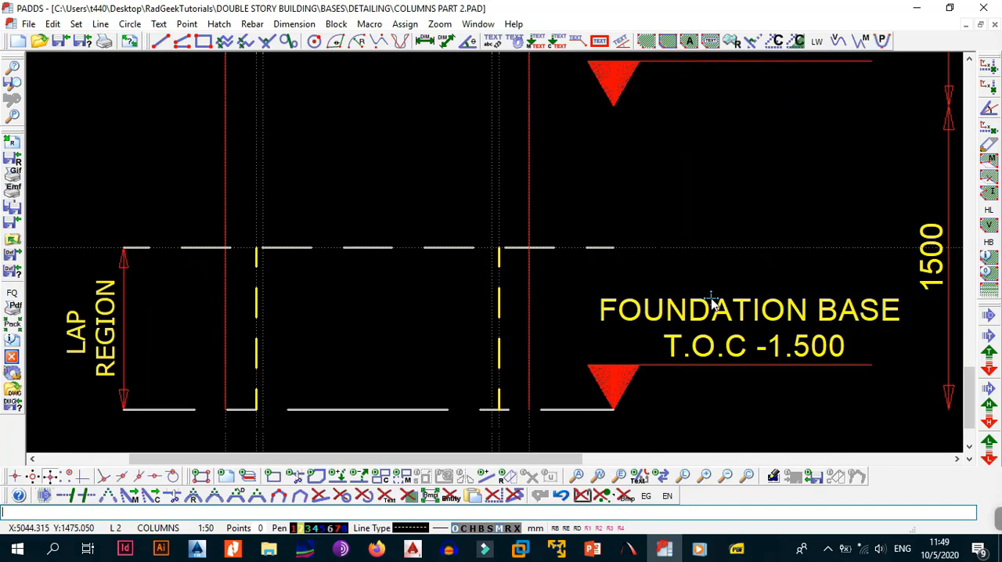
key("alt+l")
key("p")
left_click(703, 248)
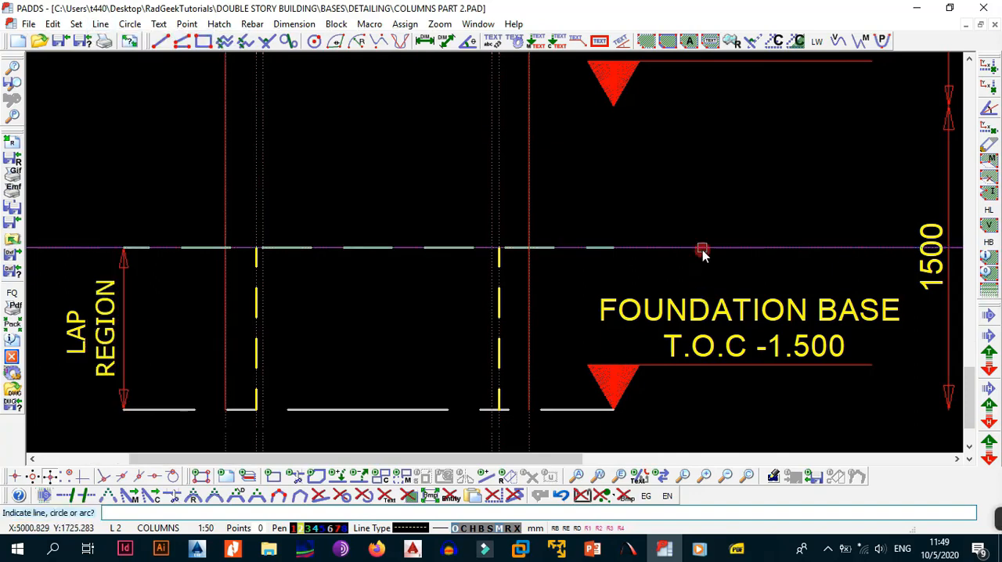
type("15")
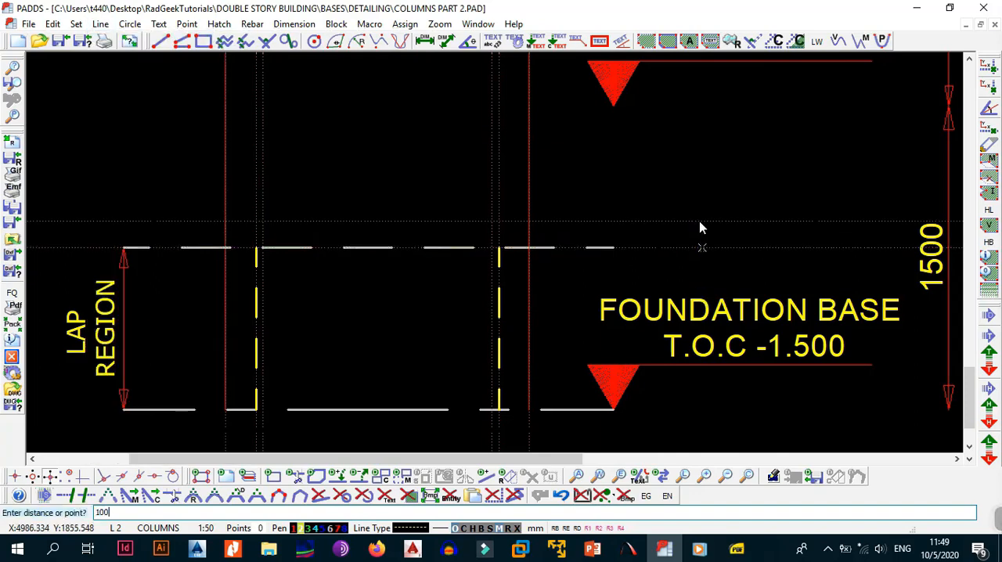
type("00")
key("Return")
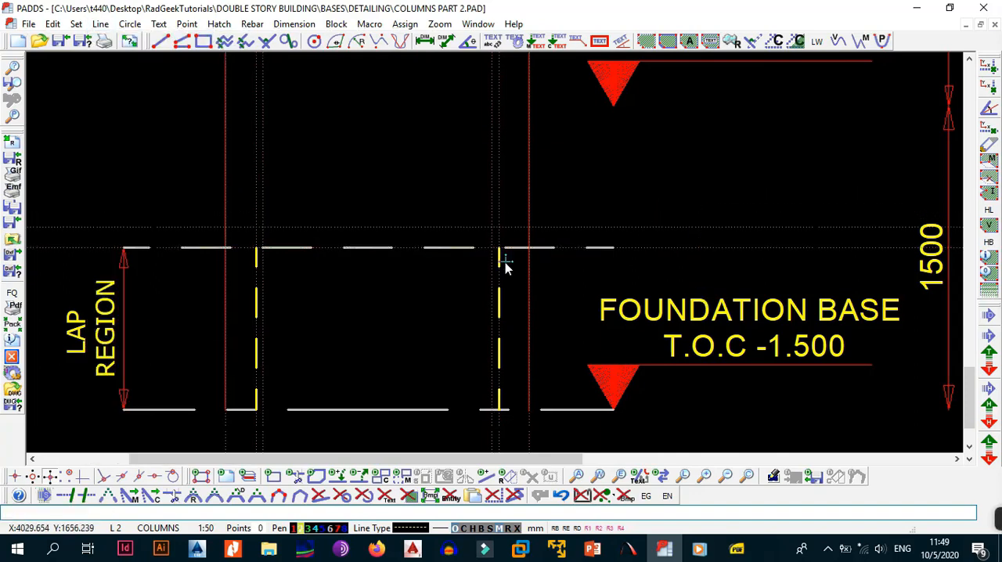
Start a SANS 282 - 2004 shape code 41 rebar with mark 01.
middle_click_drag(480, 218, 541, 271)
scroll(460, 277, "down", 1)
middle_click_drag(530, 331, 553, 291)
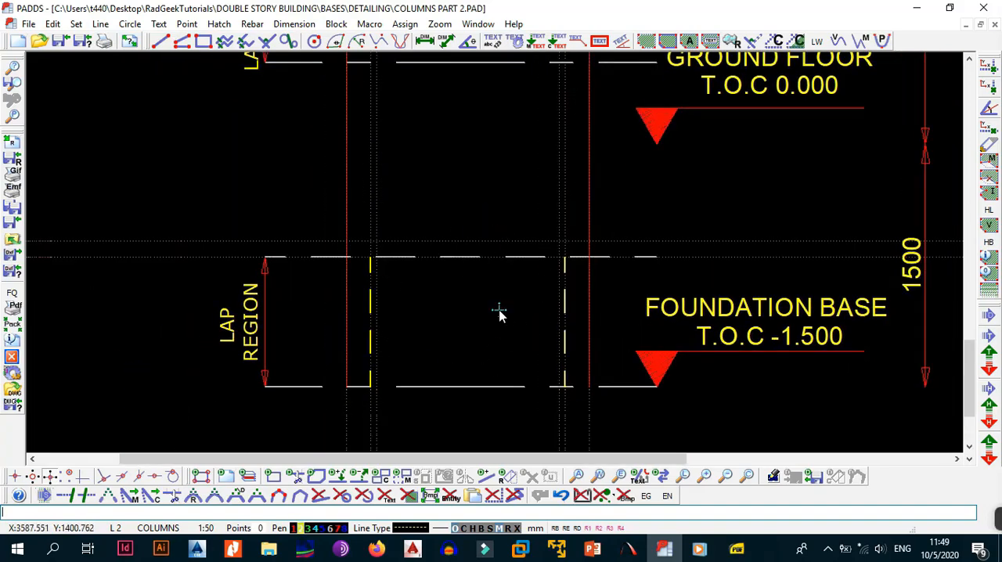
key("r")
key("s")
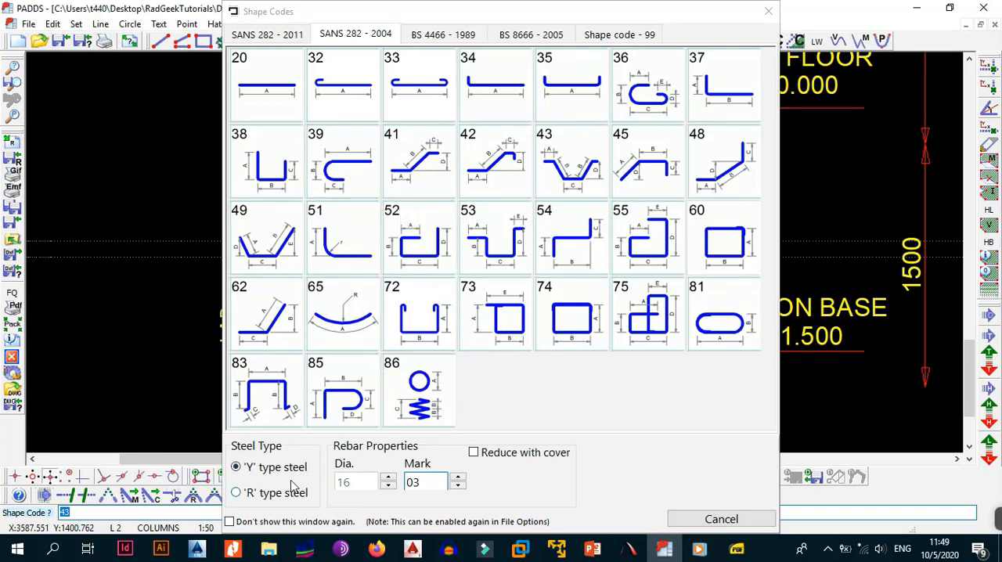
left_click(386, 486)
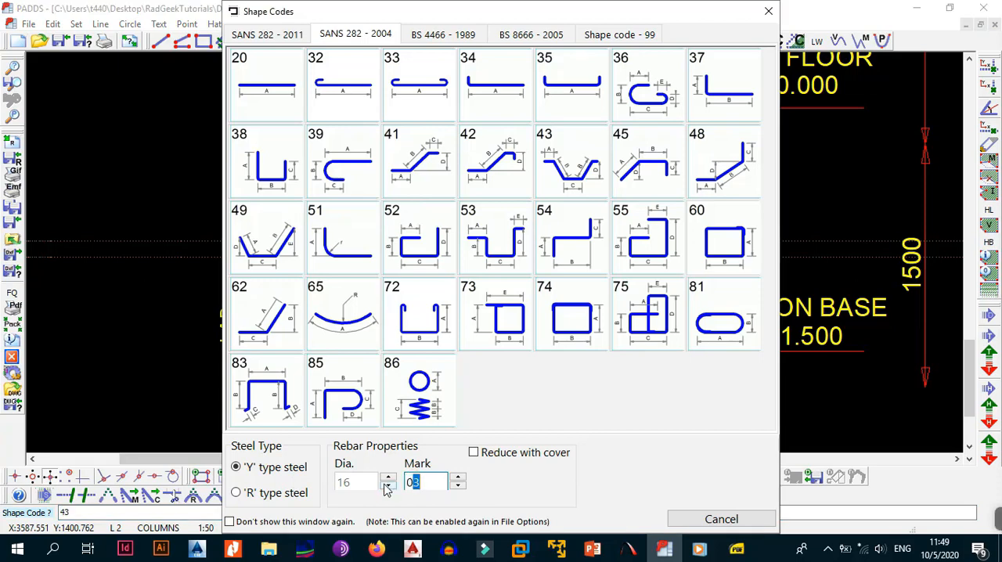
type("01")
left_click(474, 453)
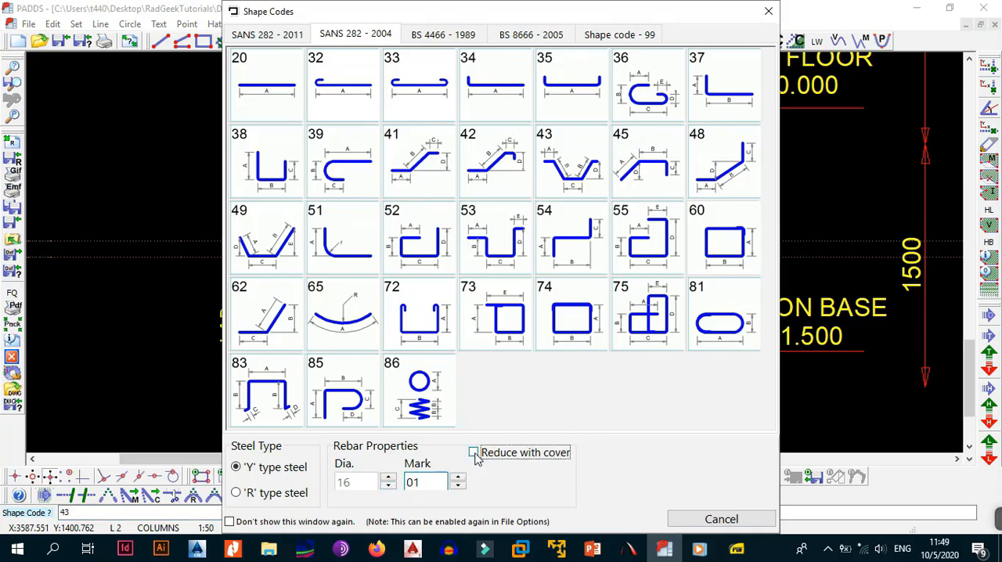
left_click(415, 178)
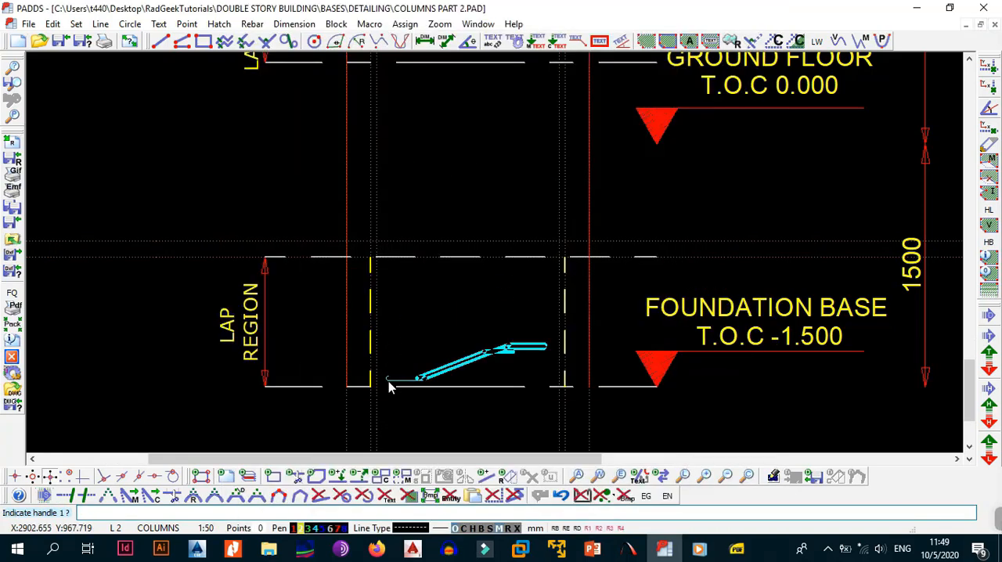
Place the cranked bar along the column's left side from the foundation base to the top of the 650 lap region, cranking between the horizontal construction lines.
scroll(376, 387, "up", 1)
left_click(375, 388)
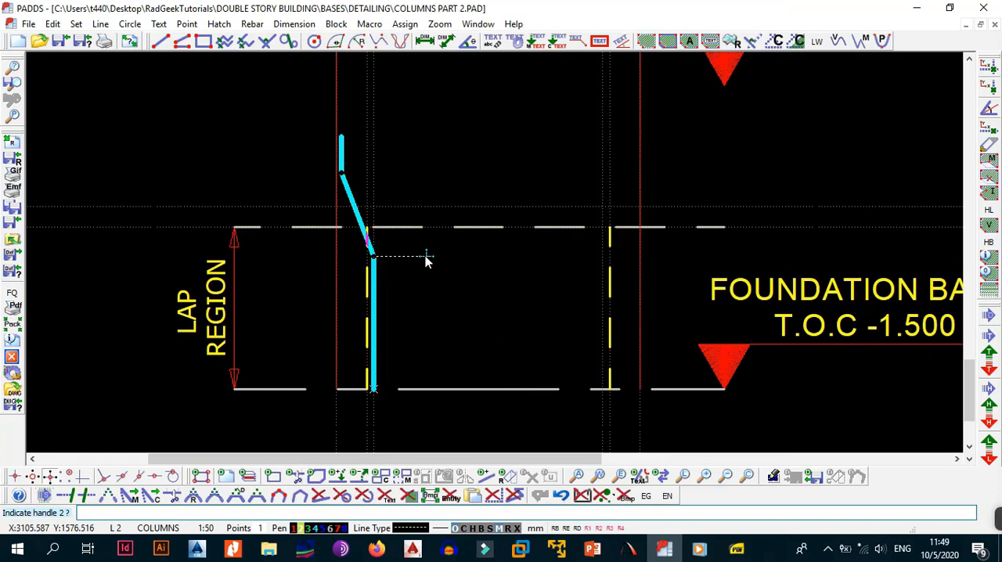
left_click(373, 228)
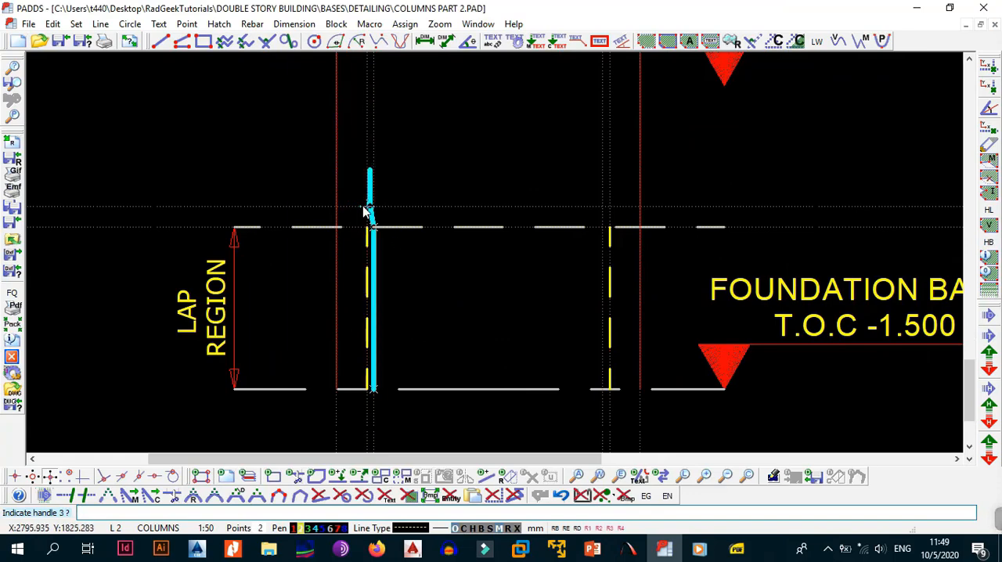
left_click(368, 207)
middle_click_drag(408, 129, 430, 367)
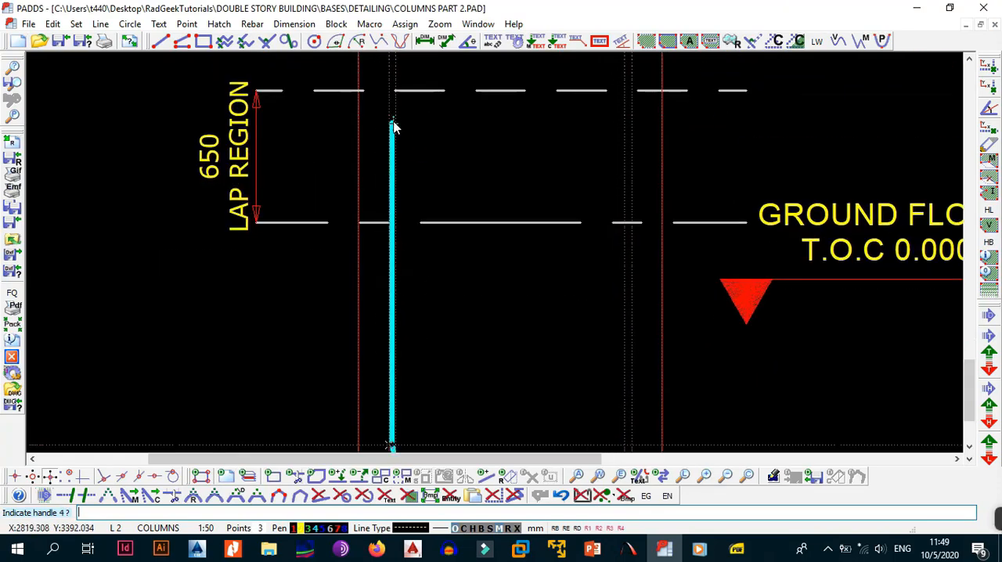
left_click(392, 91)
scroll(477, 250, "down", 3)
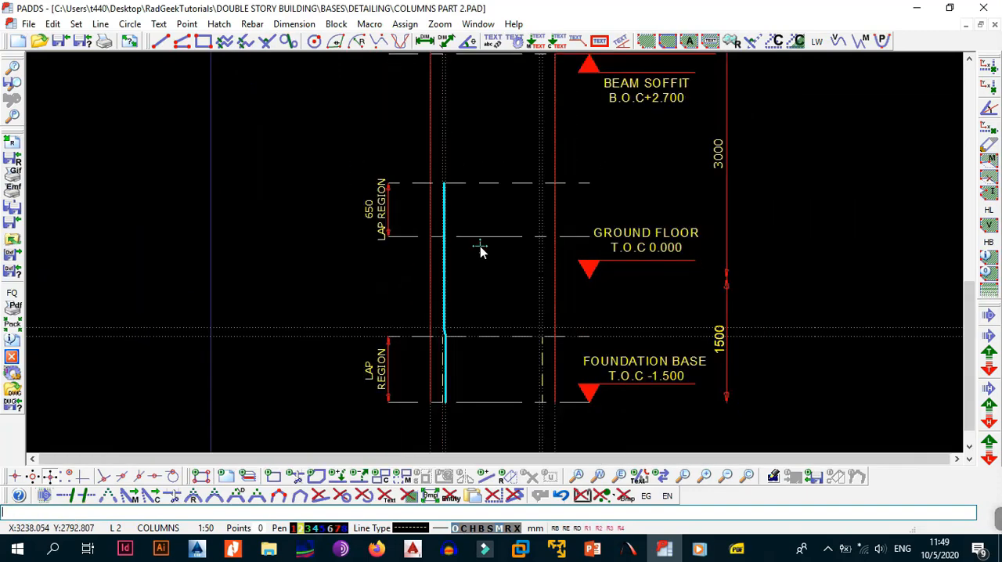
scroll(457, 331, "up", 3)
scroll(461, 205, "up", 1)
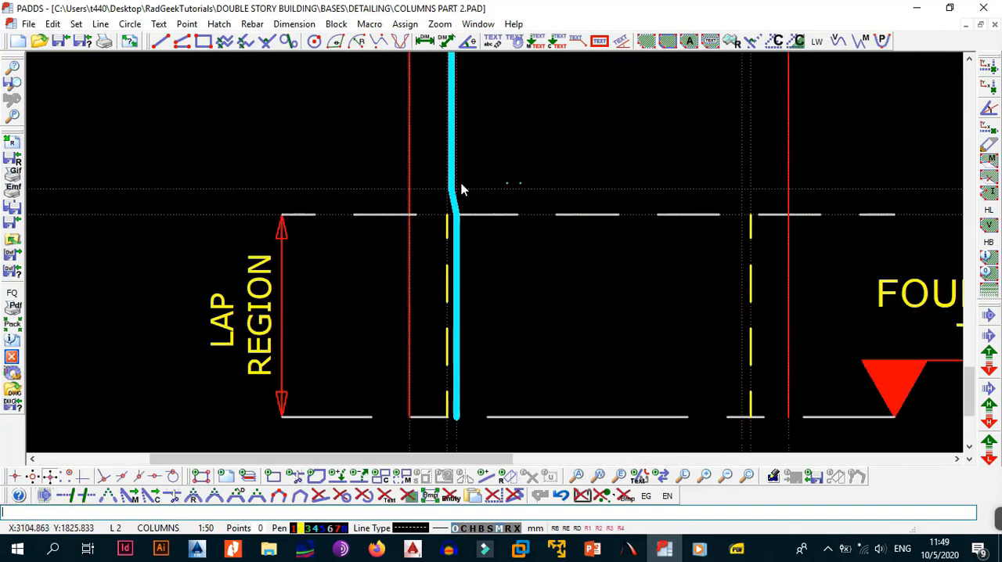
scroll(443, 366, "down", 2)
middle_click_drag(436, 321, 474, 330)
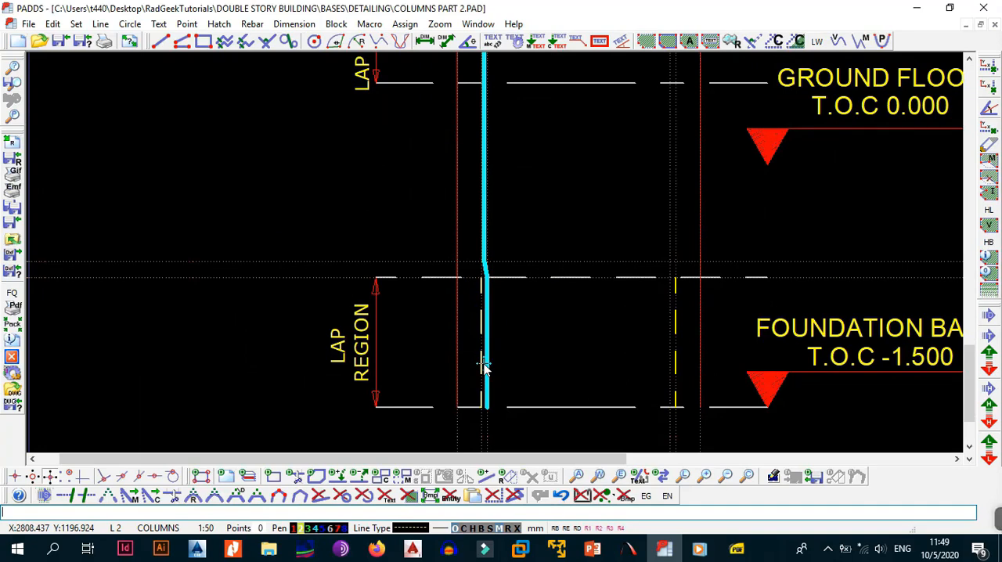
Make layer 3 (SECTIONS) current and place a parallel construction line 150 mm inside the column's left edge.
left_click(116, 529)
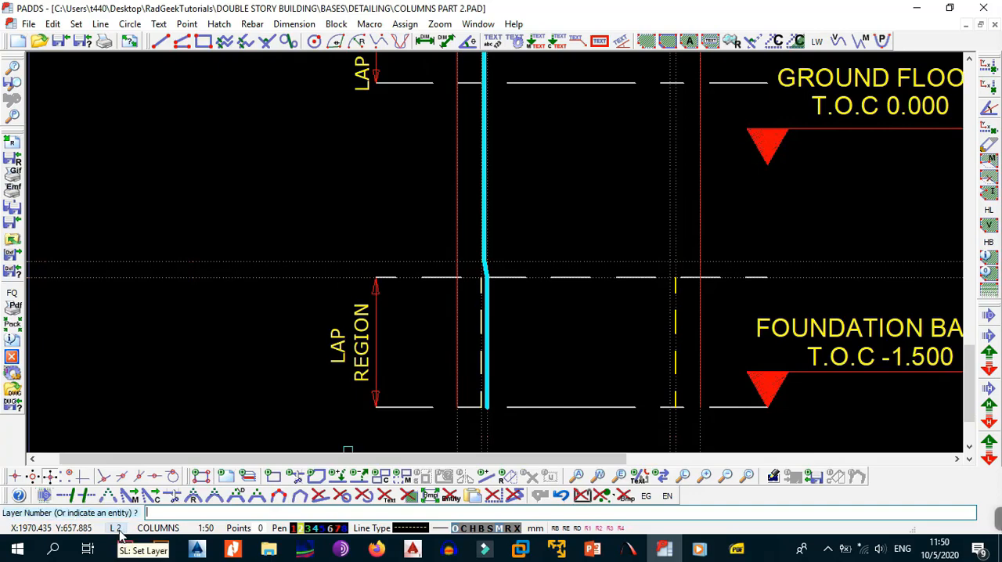
type("3")
key("Return")
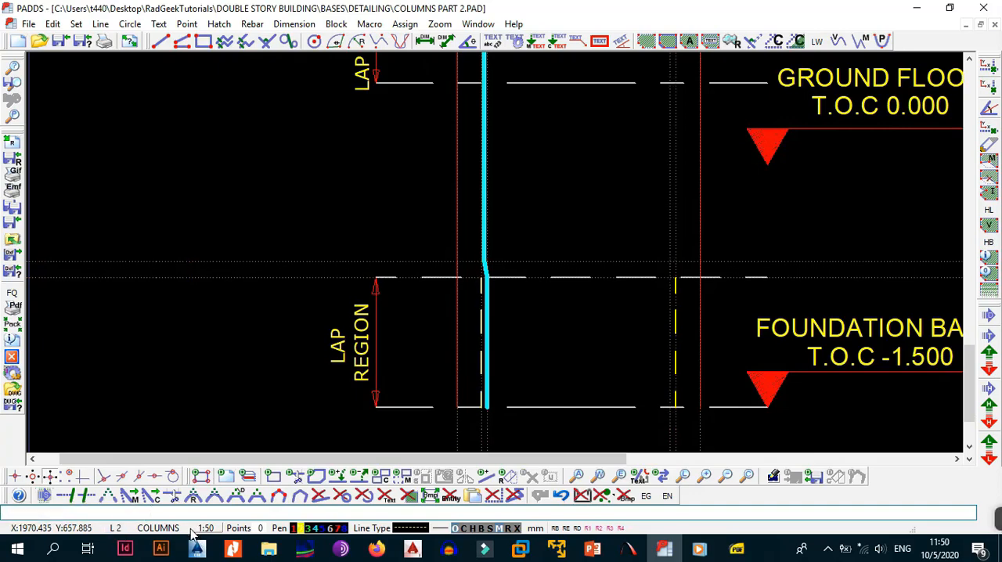
key("l")
key("p")
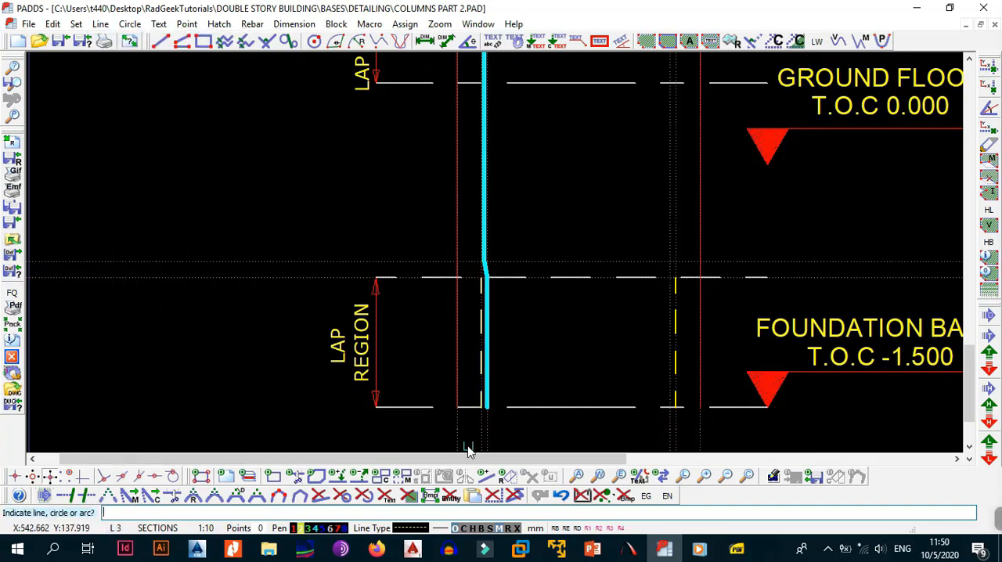
left_click(457, 433)
type("150")
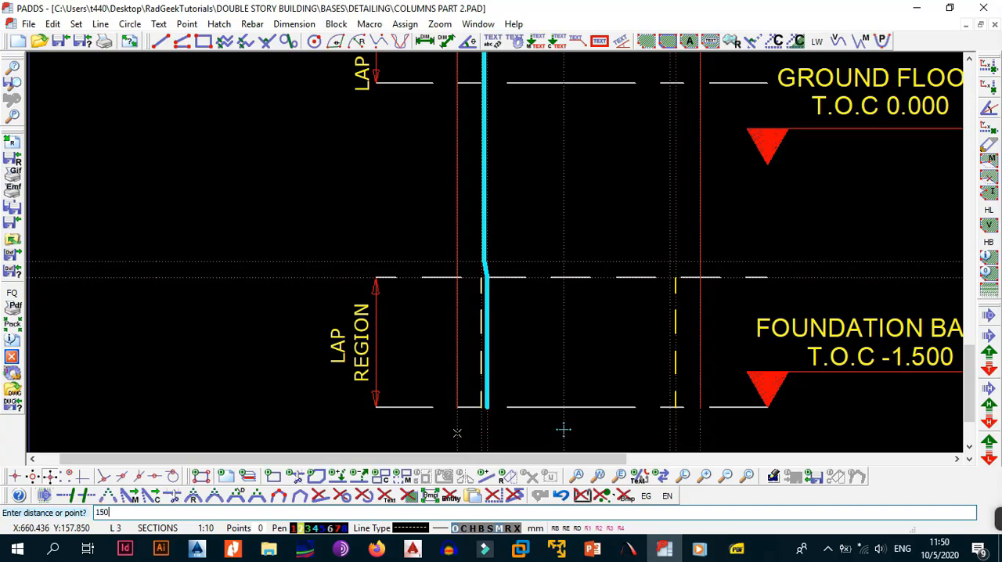
key("Return")
scroll(603, 366, "down", 2)
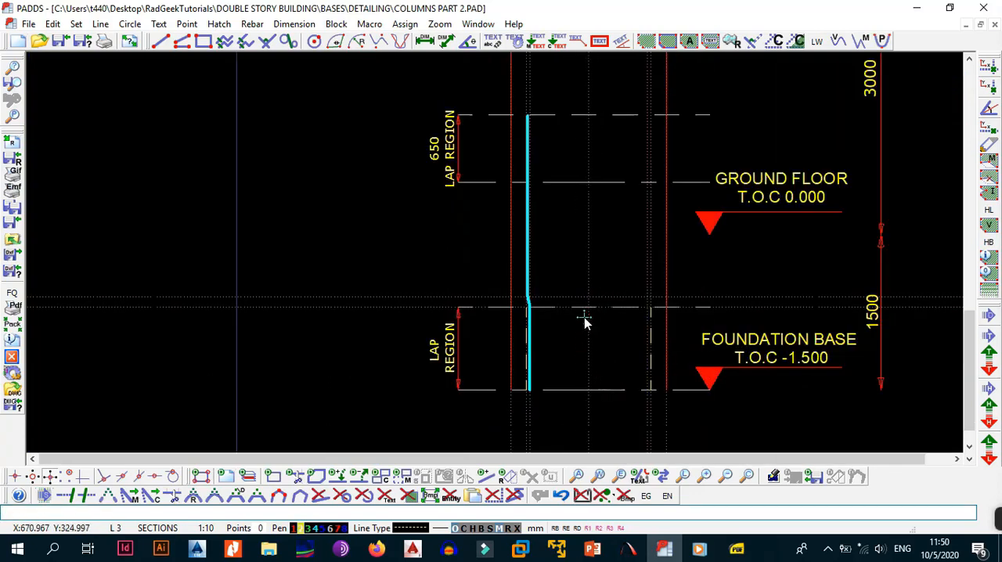
Mirror the left cranked bar about the column's vertical centre construction line, keeping the original bar.
key("alt+b")
key("e")
left_click(528, 251)
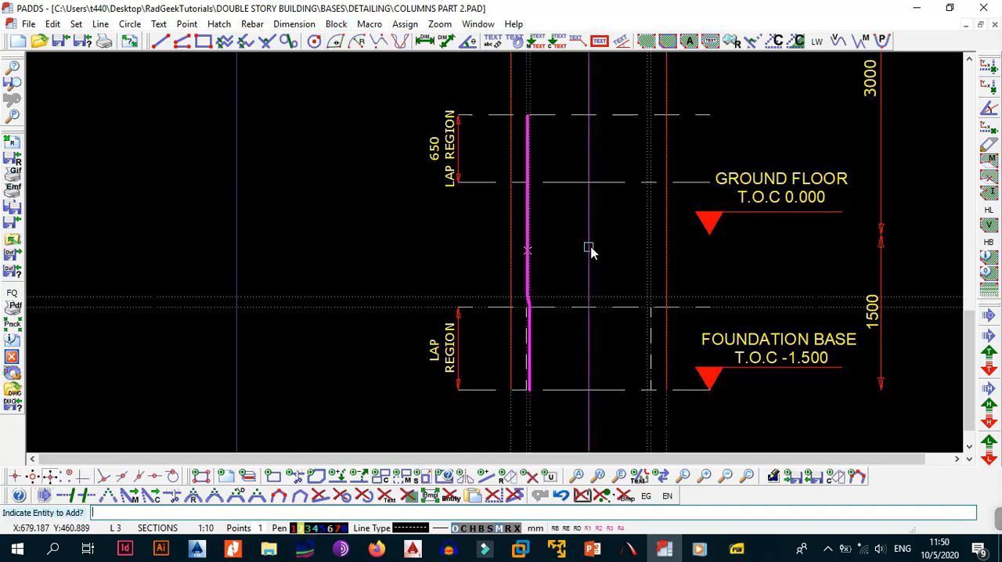
key("alt+b")
key("i")
left_click(589, 306)
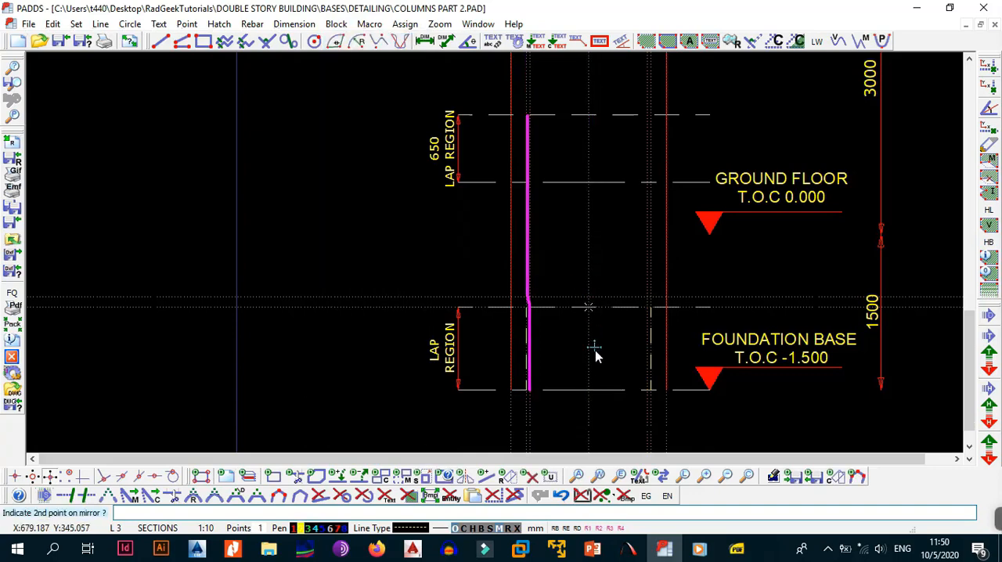
left_click(591, 389)
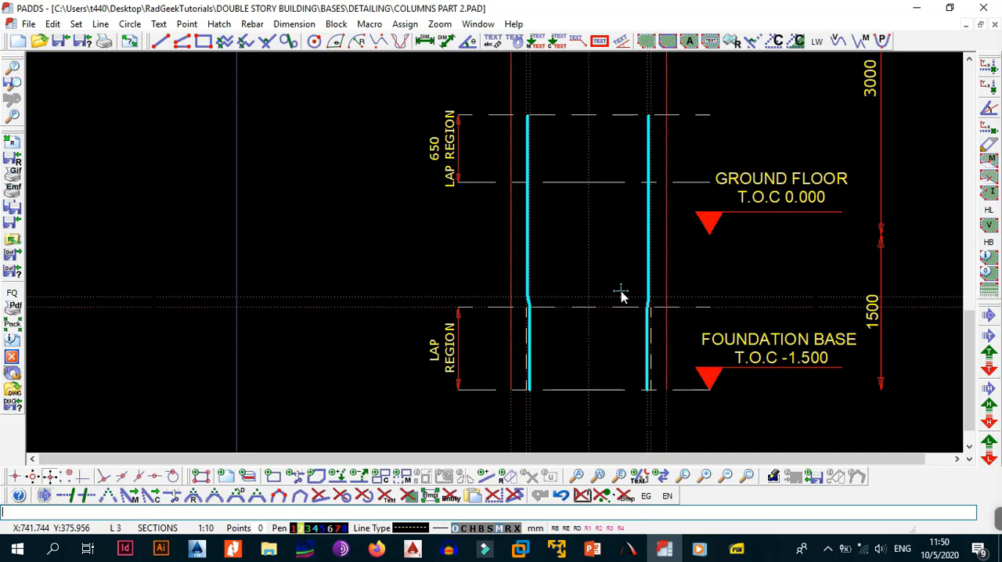
Make layer 2 (COLUMNS) current for detailing the column between ground floor and first floor.
middle_click_drag(580, 263, 586, 299)
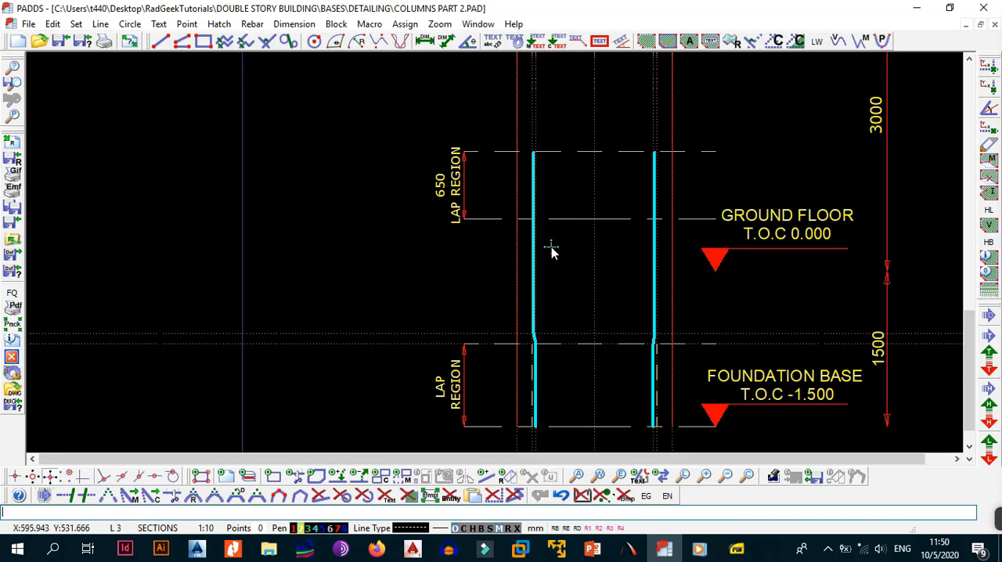
middle_click_drag(594, 204, 563, 340)
middle_click_drag(600, 180, 582, 270)
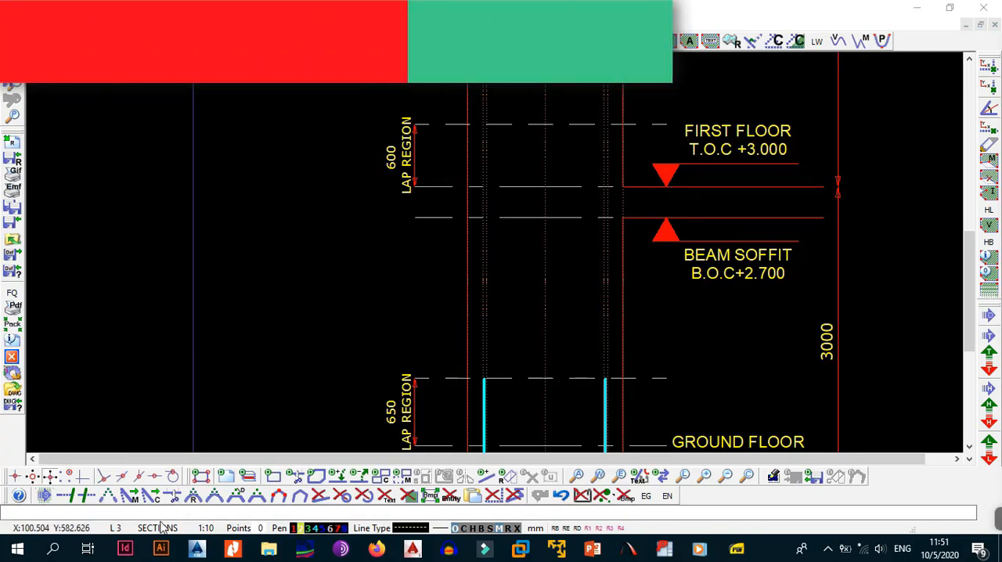
left_click(116, 530)
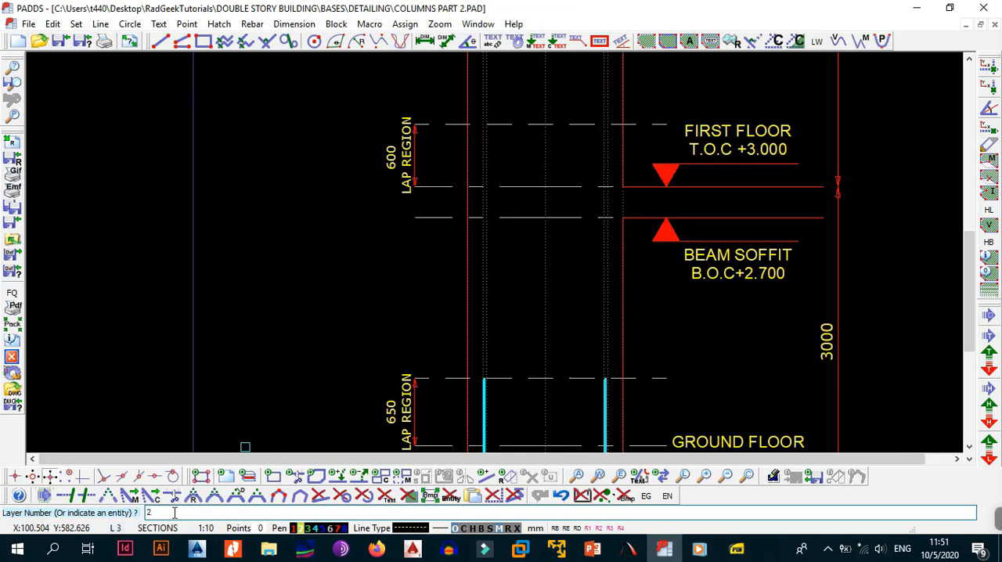
type("2")
key("Return")
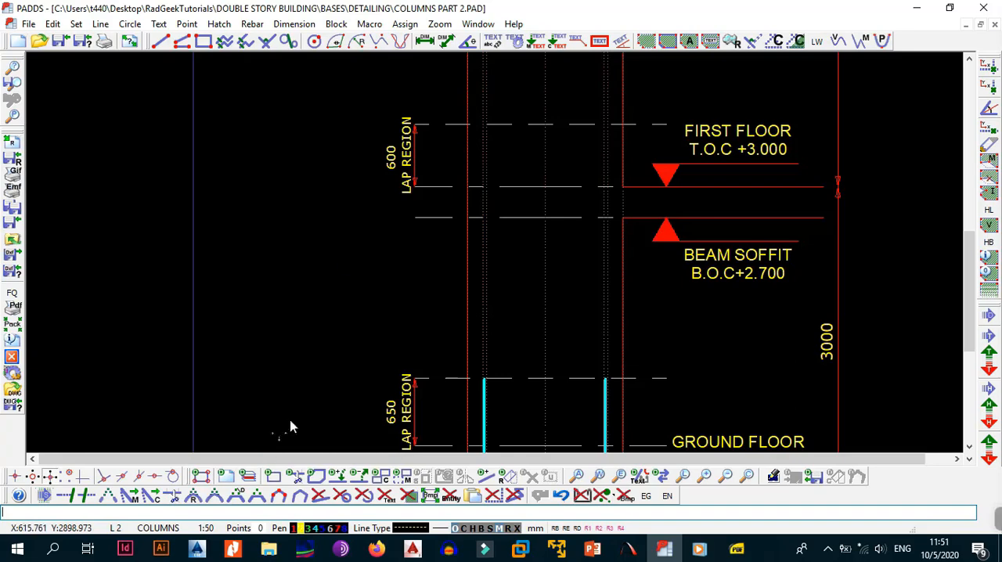
Set the rebar pen to 3 in the rebar parameters.
left_click(255, 24)
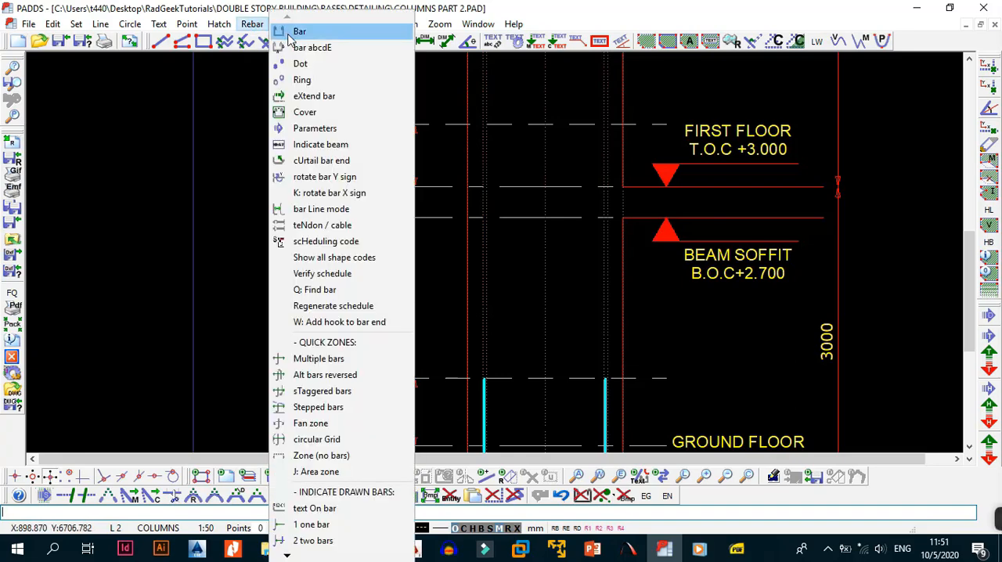
left_click(315, 129)
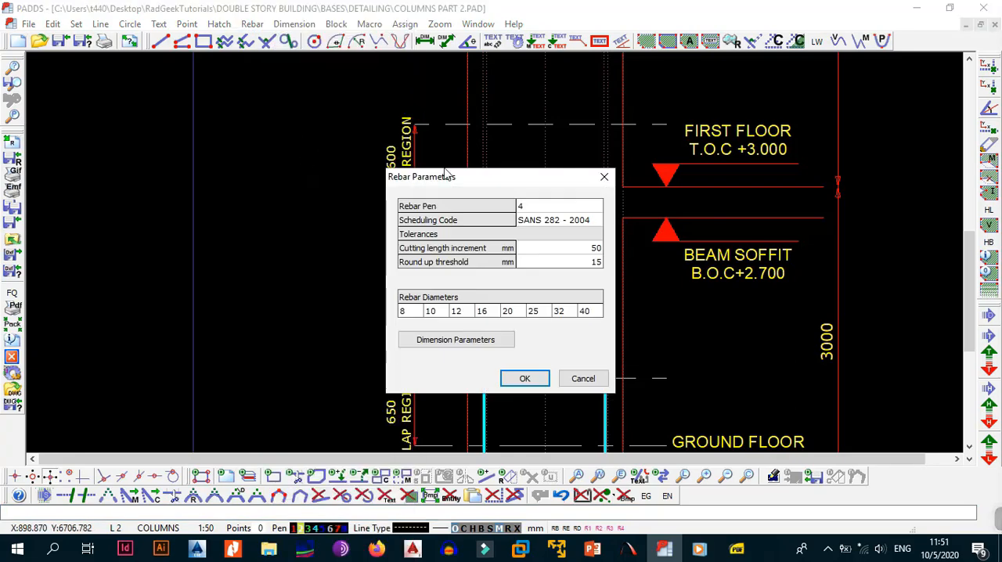
left_click(567, 209)
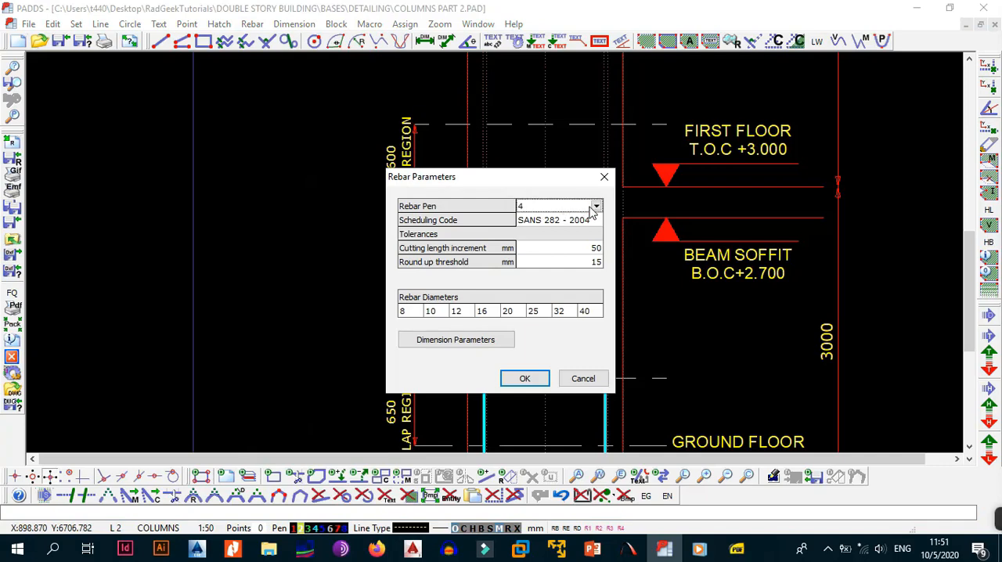
left_click(596, 207)
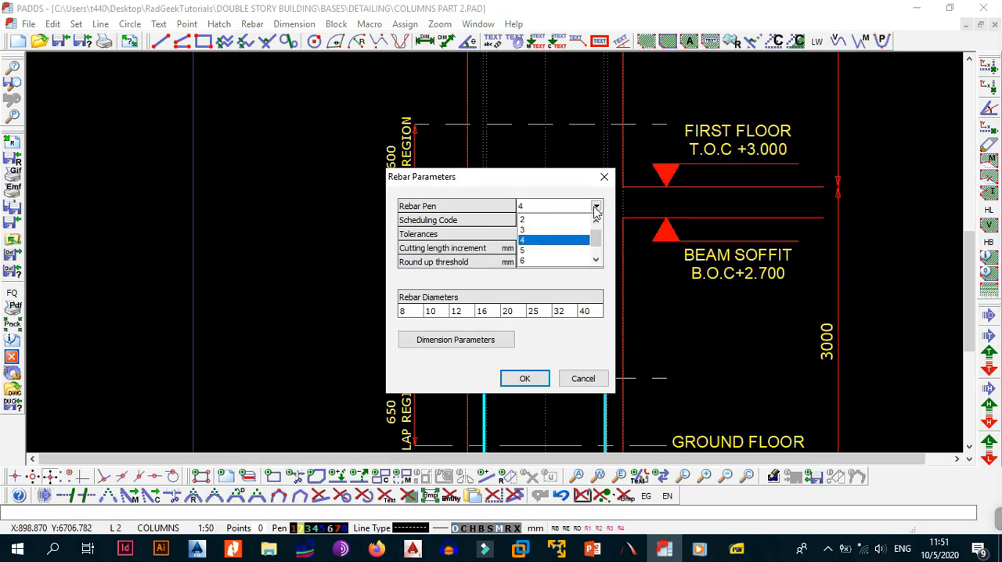
left_click(546, 230)
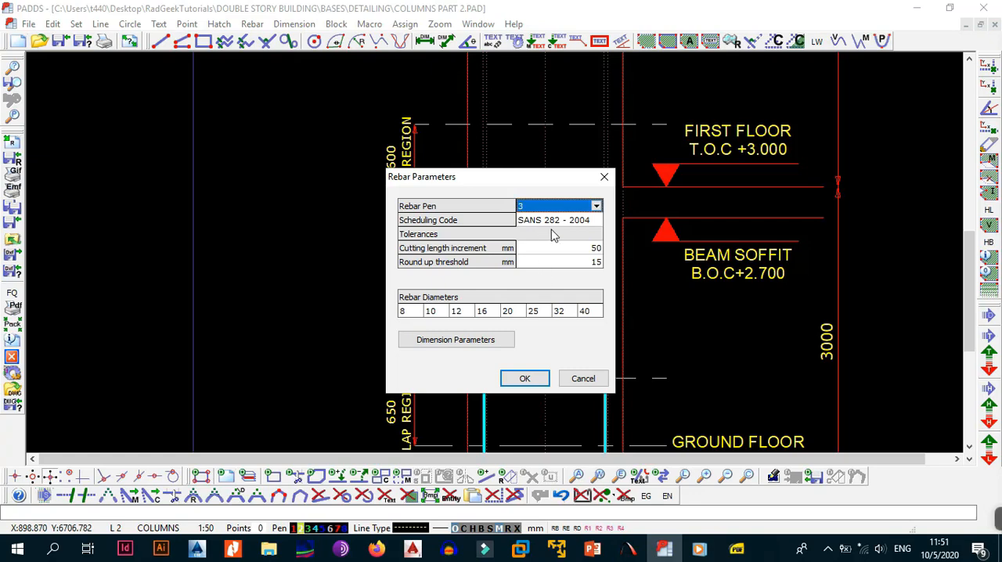
left_click(522, 378)
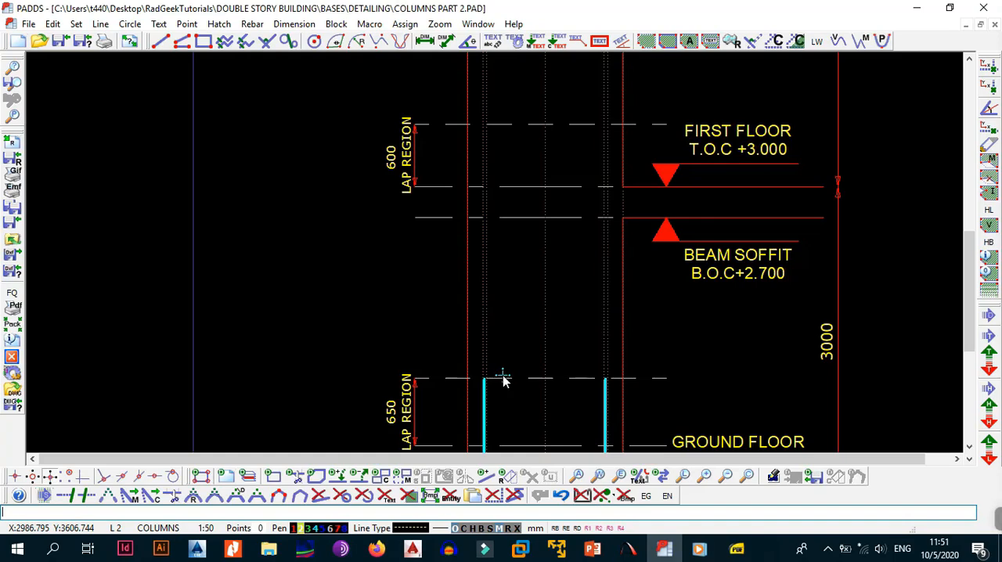
Place a horizontal construction line at the top of the 600 lap region above first floor.
mouse_move(581, 373)
middle_mouse_down()
mouse_move(569, 285)
mouse_move(564, 314)
mouse_move(564, 295)
middle_mouse_up()
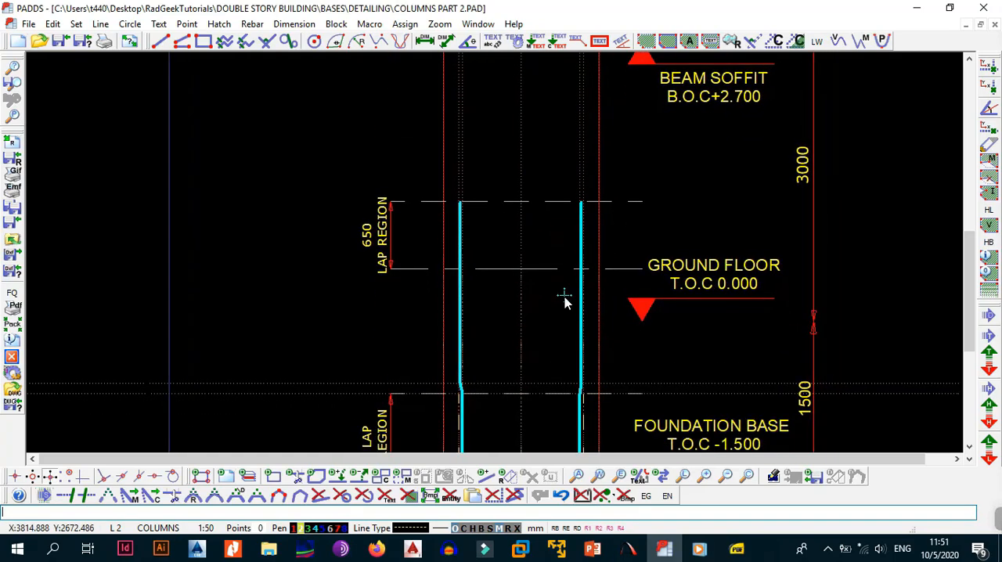
scroll(571, 270, "up", 1)
scroll(578, 257, "down", 5)
middle_click_drag(575, 229, 579, 282)
scroll(496, 392, "up", 1)
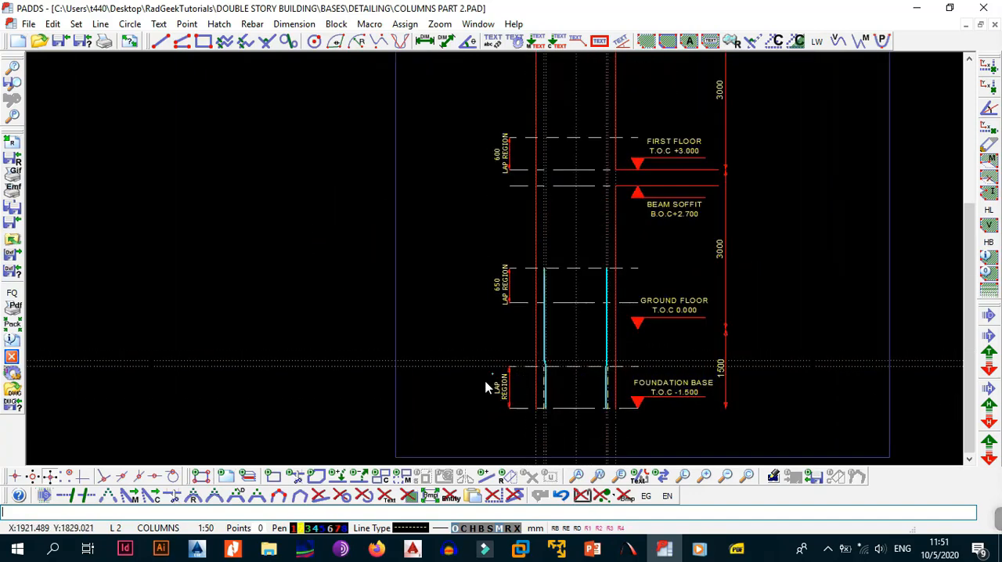
middle_click_drag(540, 220, 541, 341)
scroll(537, 341, "up", 1)
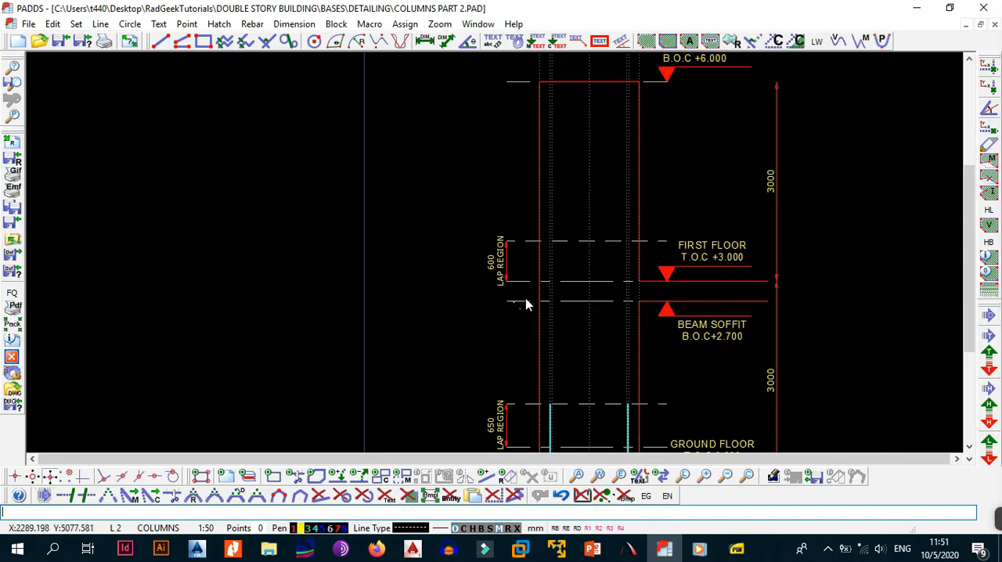
scroll(563, 259, "up", 1)
key("alt+l")
key("h")
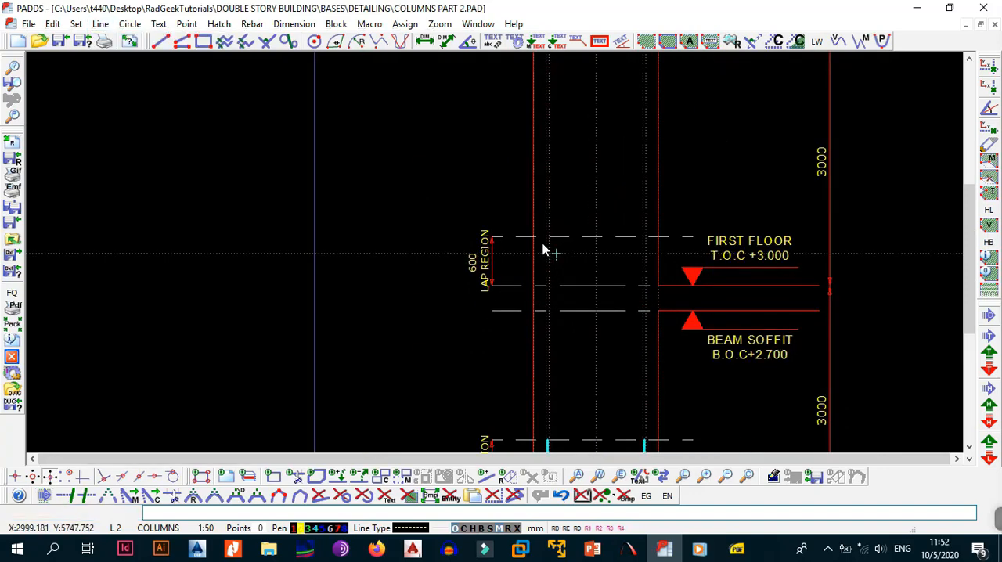
left_click(490, 236)
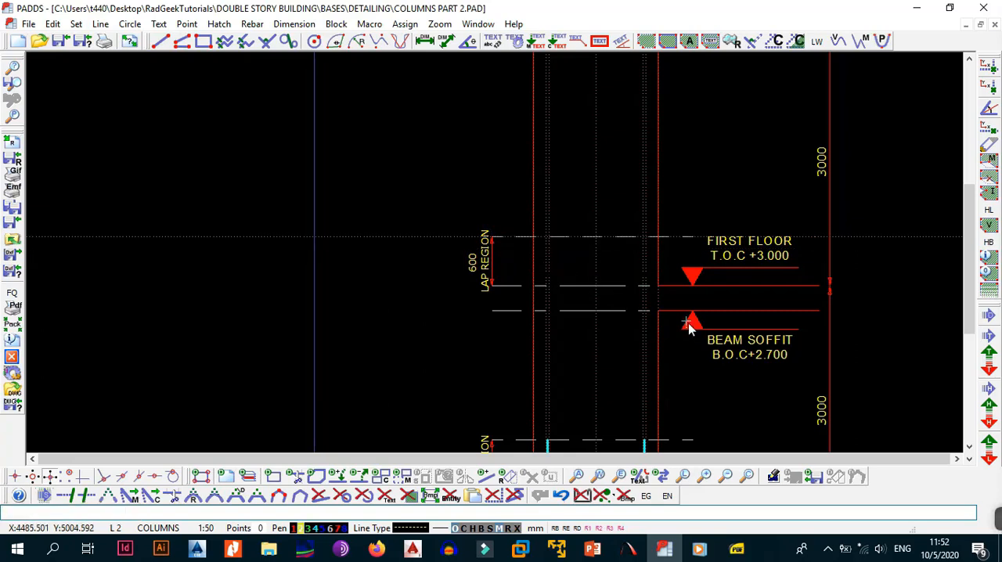
Place a horizontal construction line at the beam soffit level, B.O.C +2.700.
scroll(693, 324, "up", 2)
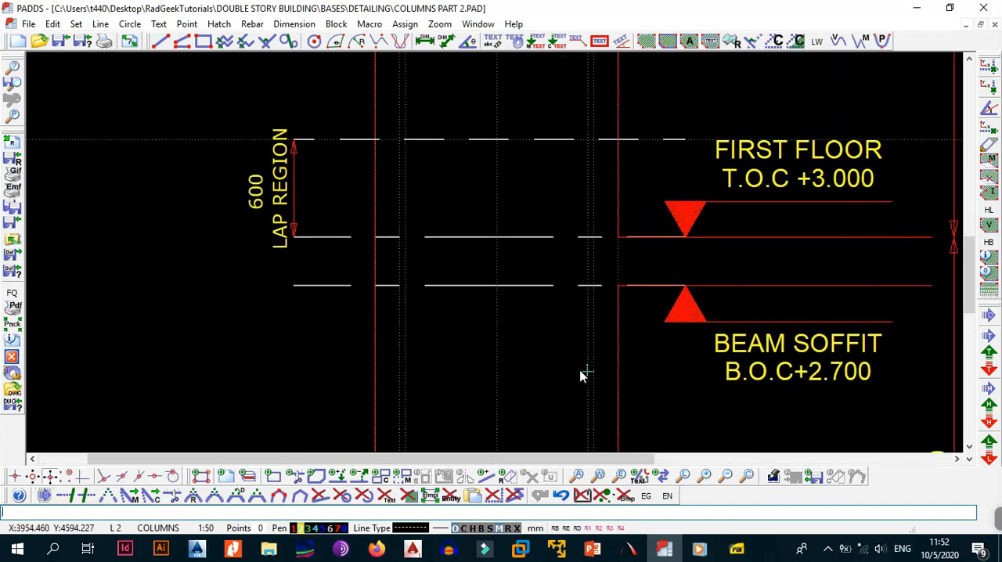
key("alt+l")
key("x")
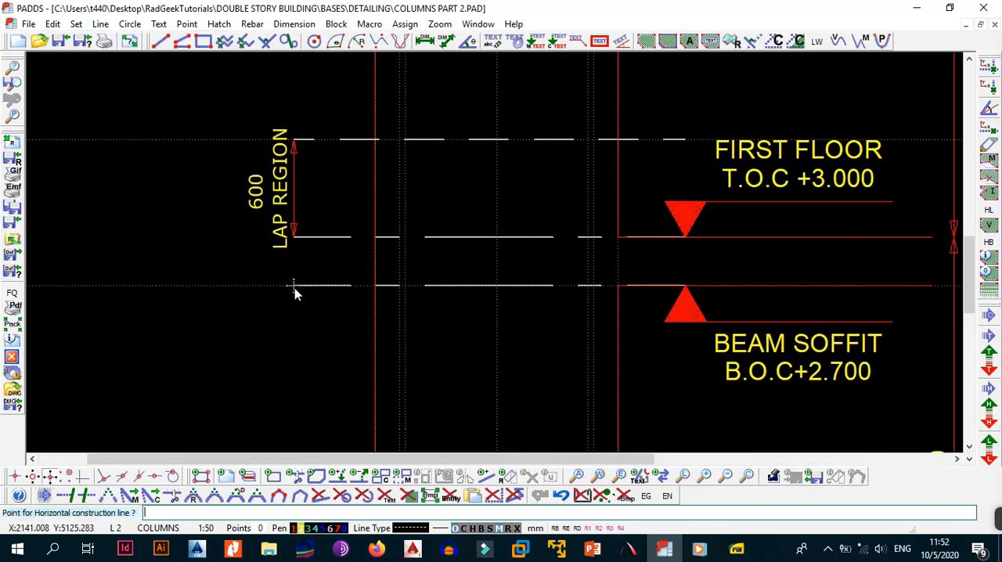
left_click(294, 286)
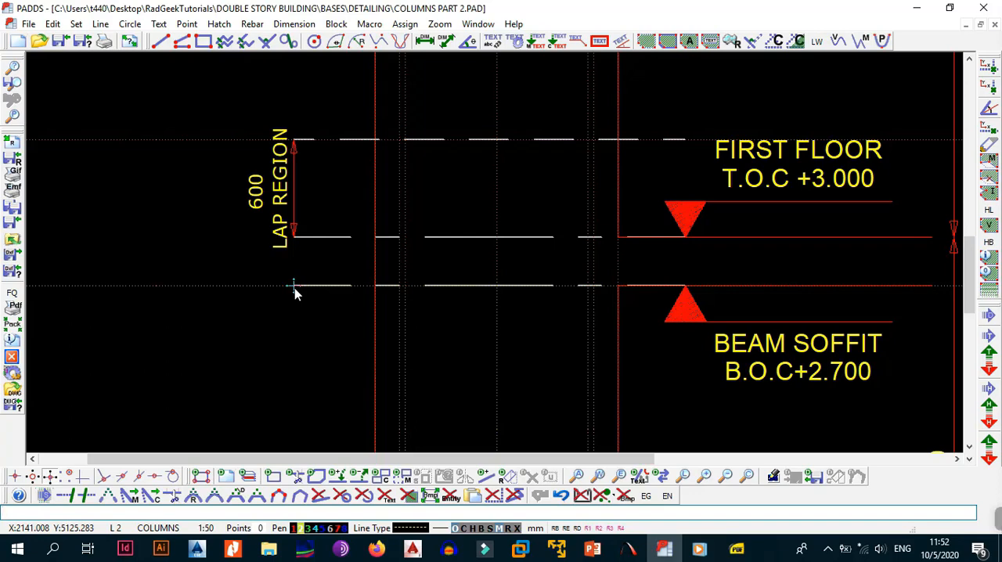
Place a parallel construction line 100 mm below the beam soffit construction line.
key("alt+l")
key("p")
left_click(236, 285)
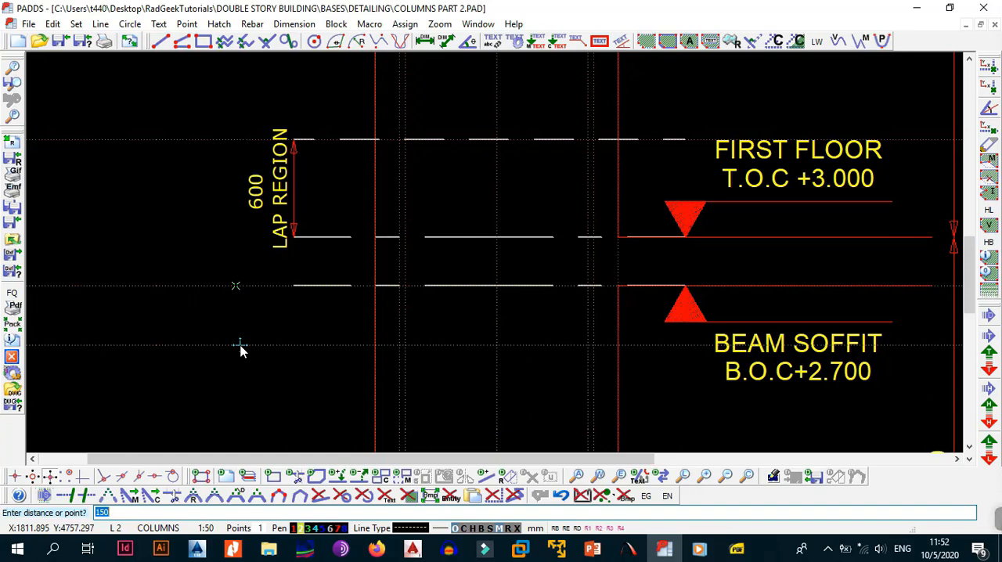
type("1")
key("Return")
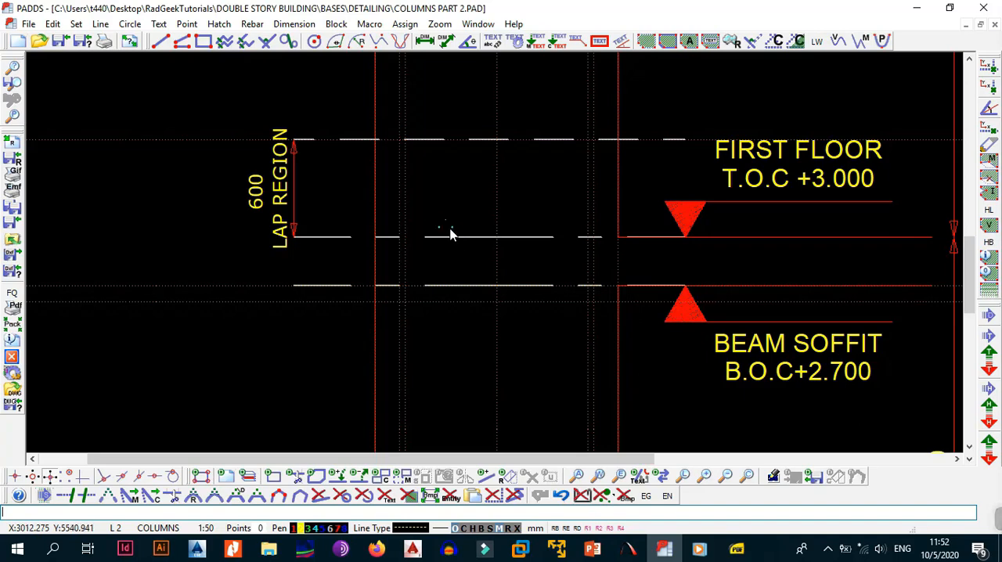
Start a 16 mm Y-type shape code 43 bar, mark 02, from the top of the 600 lap region, cranking outward below the beam soffit.
scroll(452, 228, "down", 3)
scroll(462, 210, "up", 2)
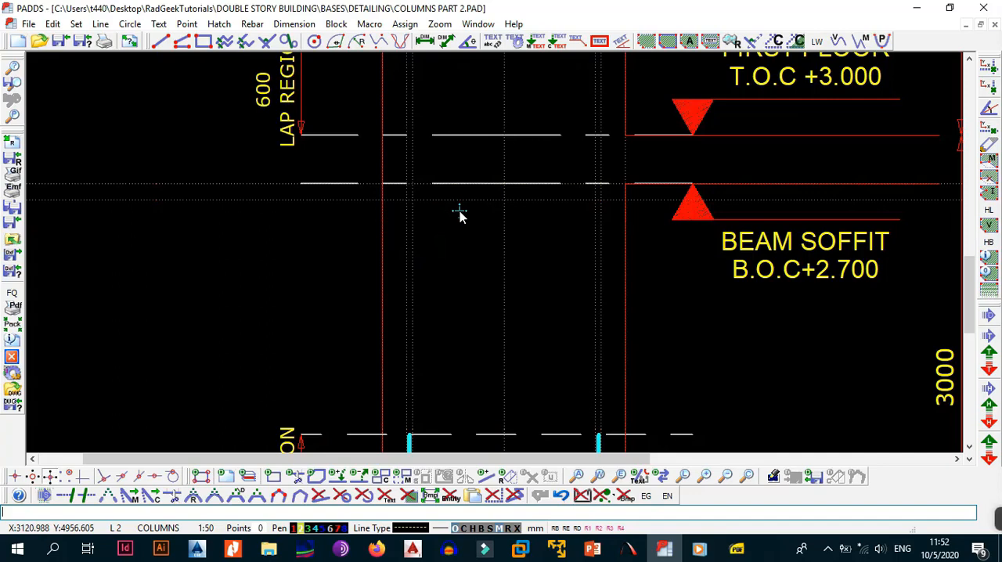
scroll(460, 211, "down", 1)
middle_click_drag(471, 156, 465, 233)
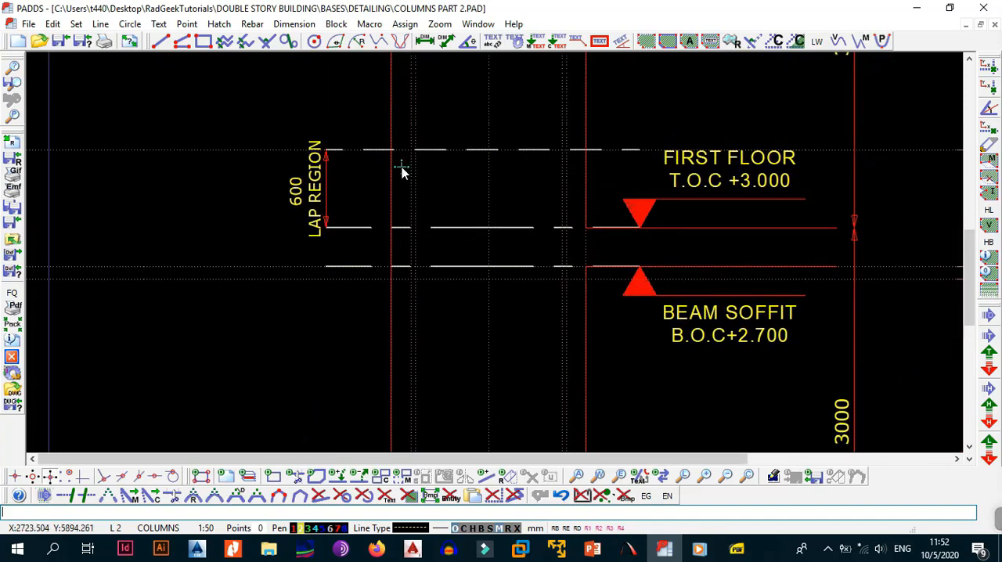
left_click(252, 28)
left_click(347, 32)
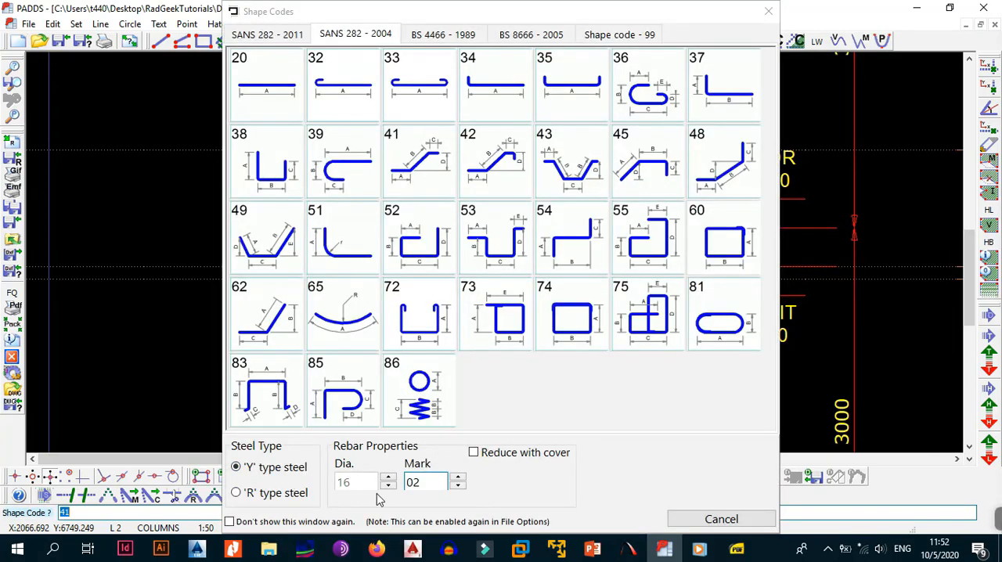
left_click(574, 167)
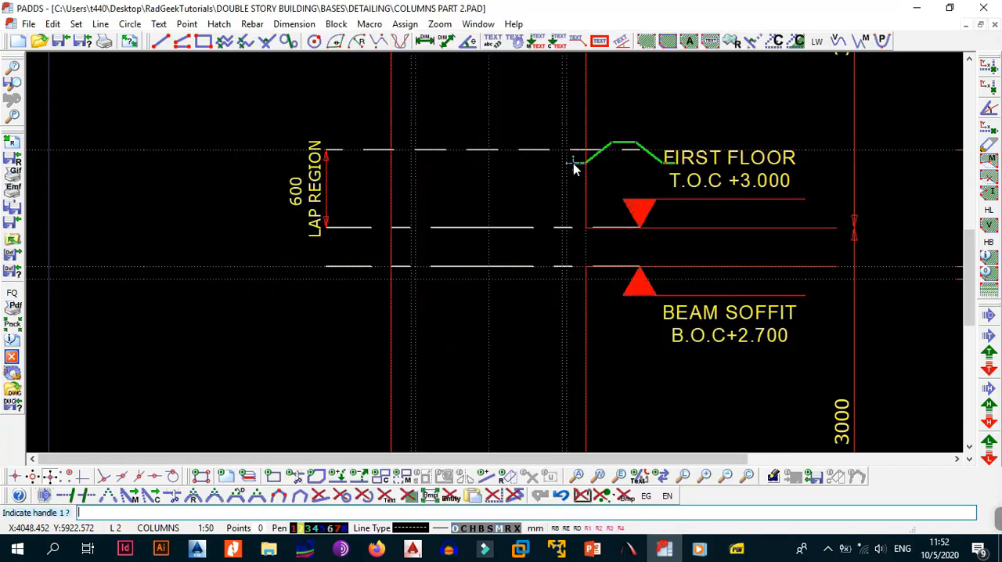
scroll(429, 164, "up", 1)
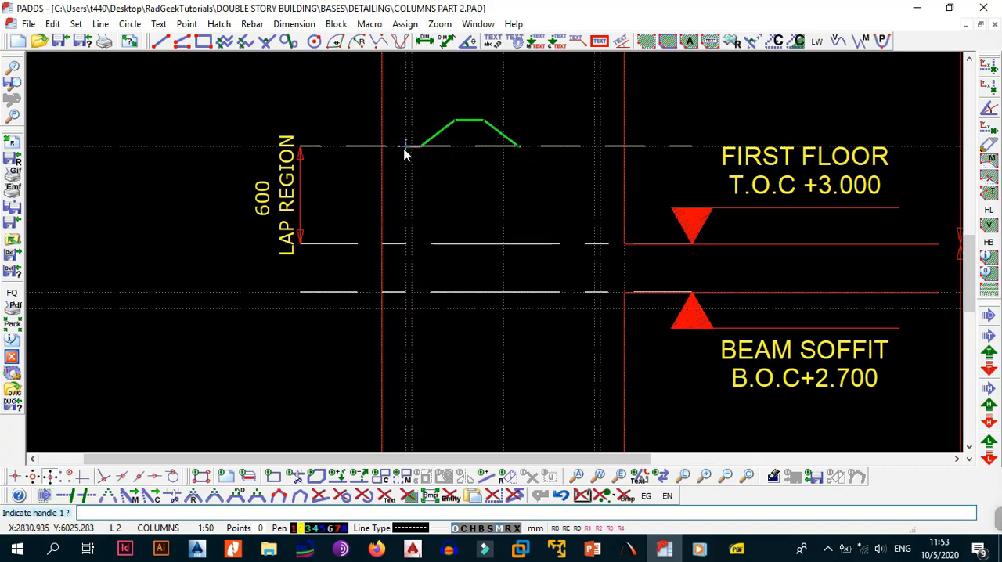
left_click(411, 147)
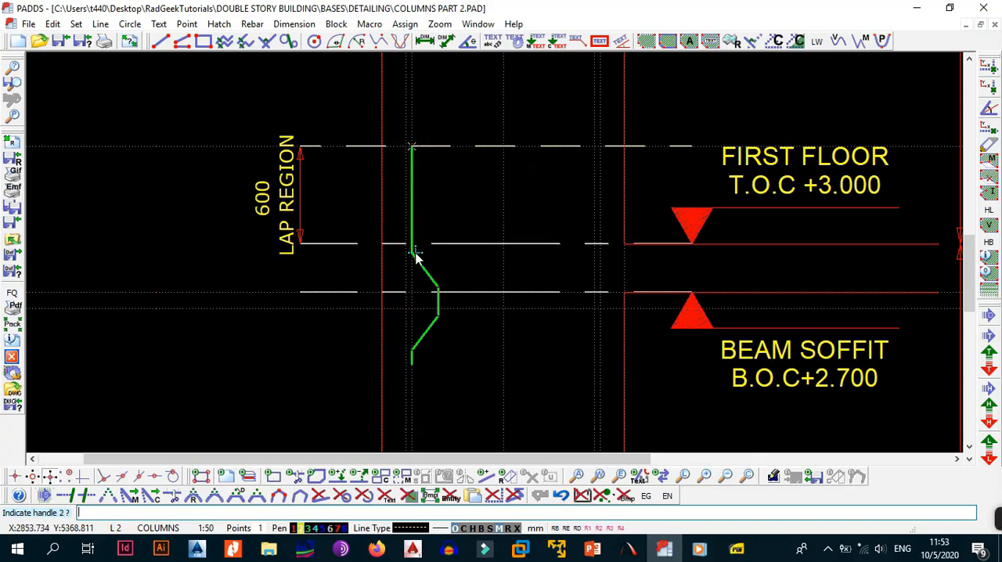
scroll(416, 304, "up", 1)
scroll(417, 304, "up", 1)
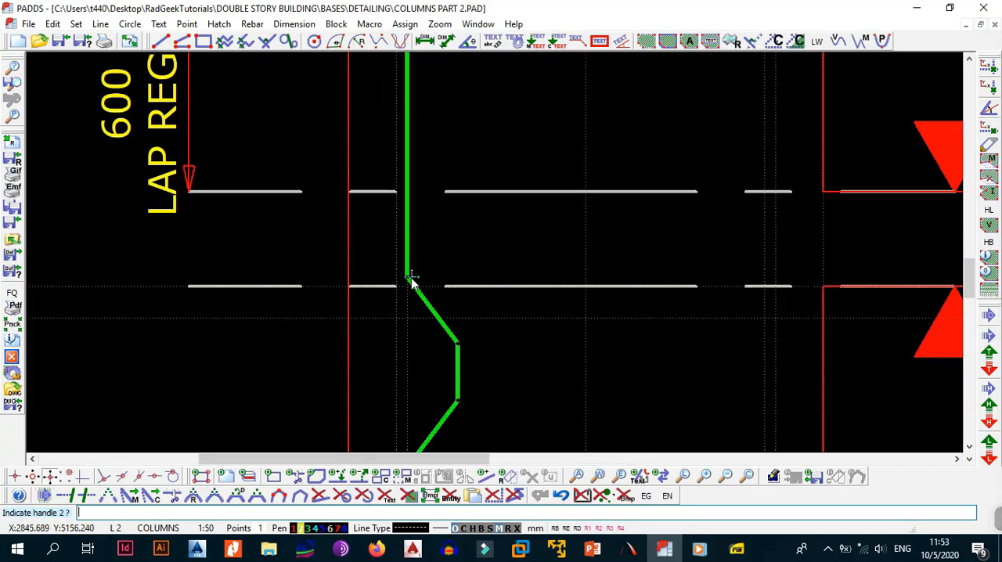
left_click(407, 286)
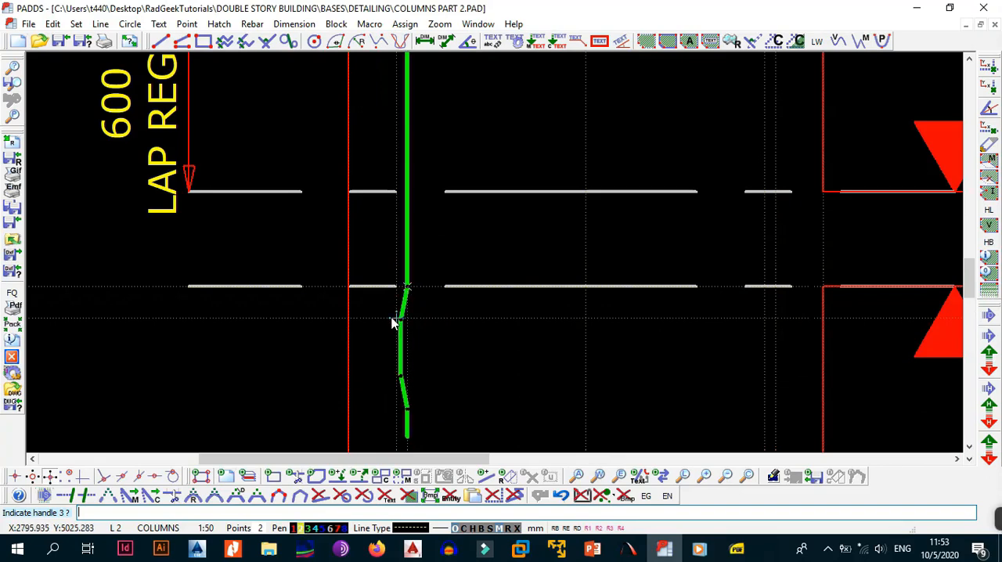
left_click(395, 320)
Try to finish the left bar with a second crank at the top of the 650 lap region, ending at the region's lower line.
middle_click_drag(409, 342, 488, 177)
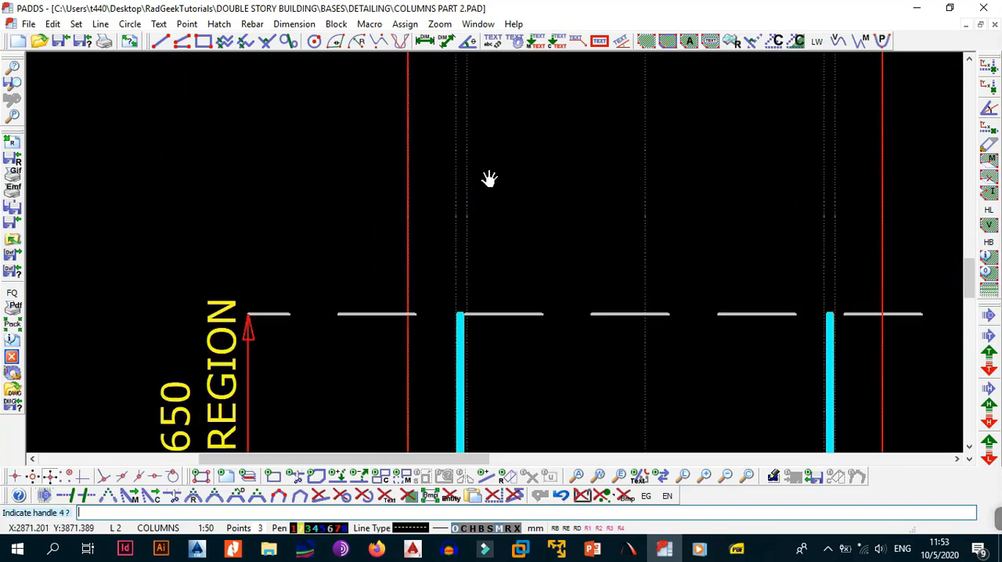
scroll(478, 251, "up", 2)
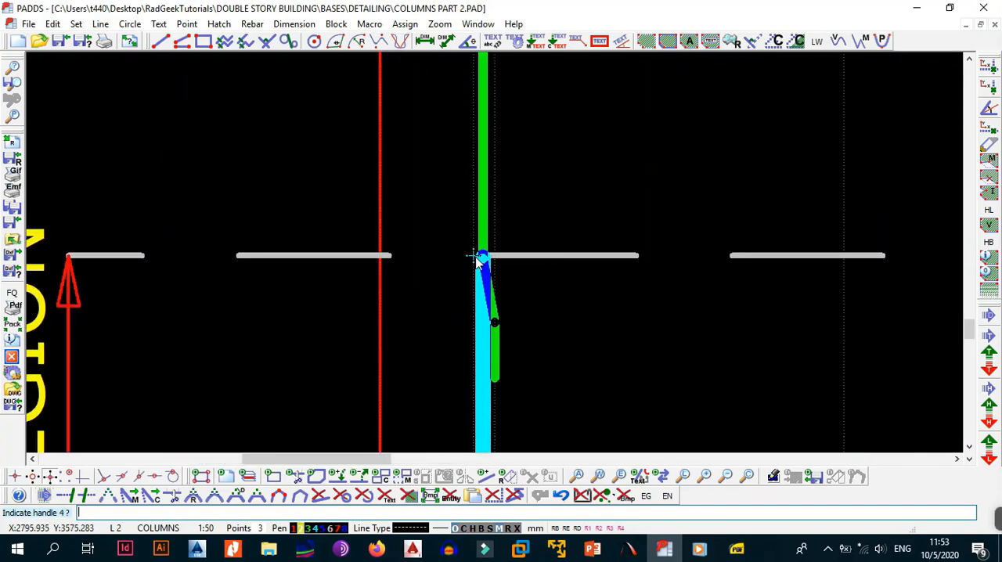
left_click(478, 262)
scroll(540, 290, "up", 1)
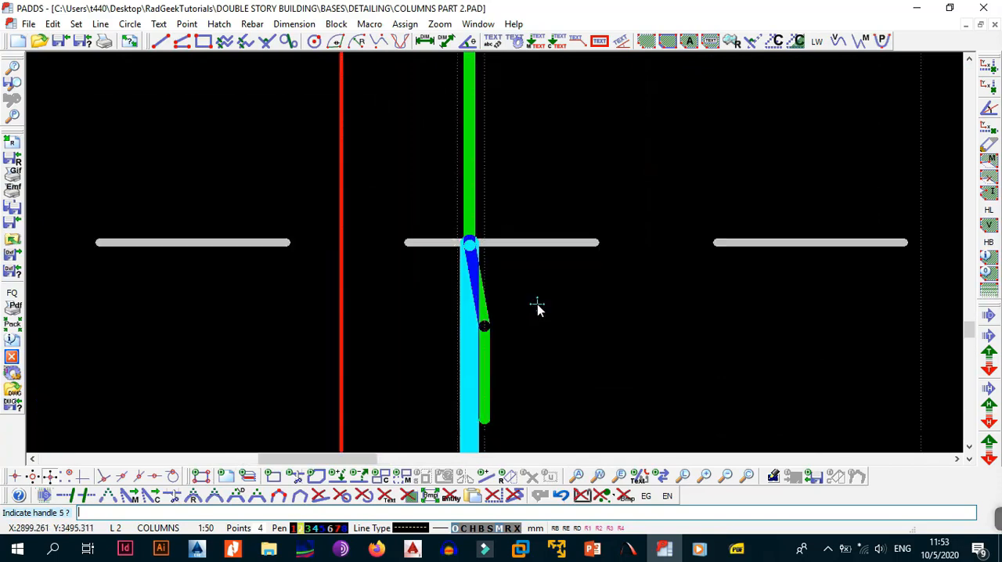
middle_click_drag(537, 307, 552, 170)
scroll(519, 196, "down", 2)
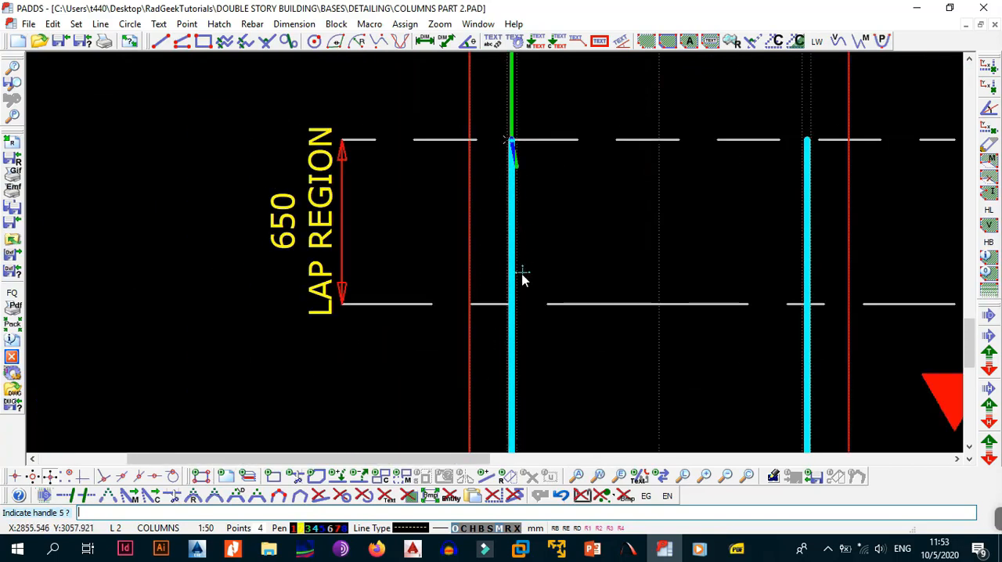
left_click(515, 307)
scroll(546, 122, "down", 2)
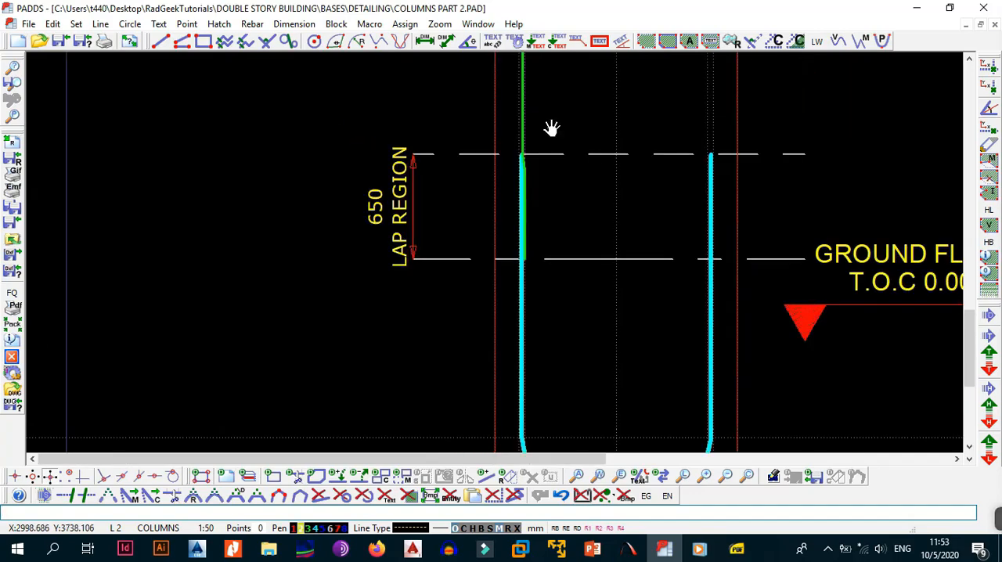
Check the bar's lower crank against the existing cyan bar and undo the newly placed bar.
scroll(548, 131, "up", 5)
scroll(483, 197, "down", 1)
scroll(509, 148, "down", 1)
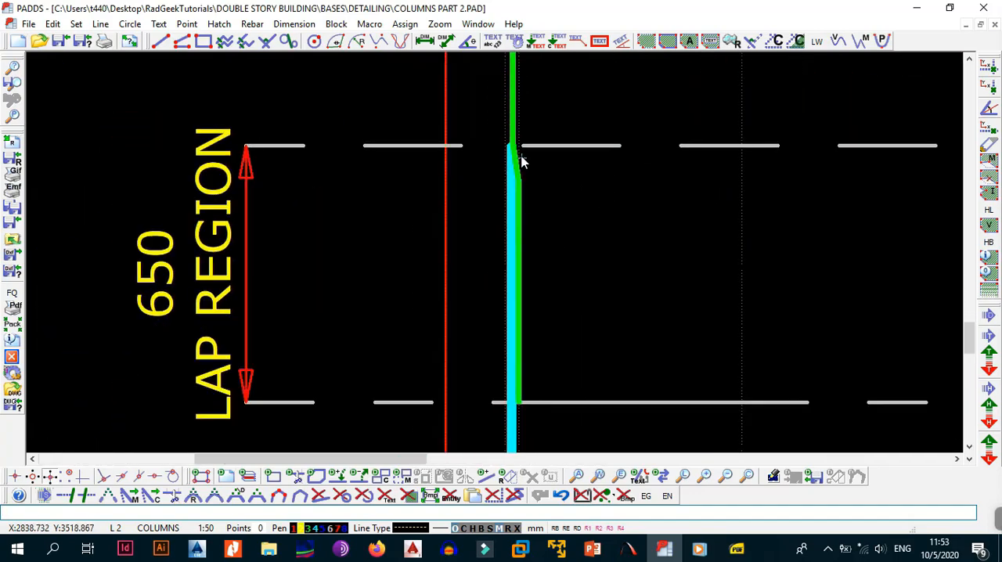
scroll(529, 182, "down", 2)
middle_click_drag(550, 139, 537, 242)
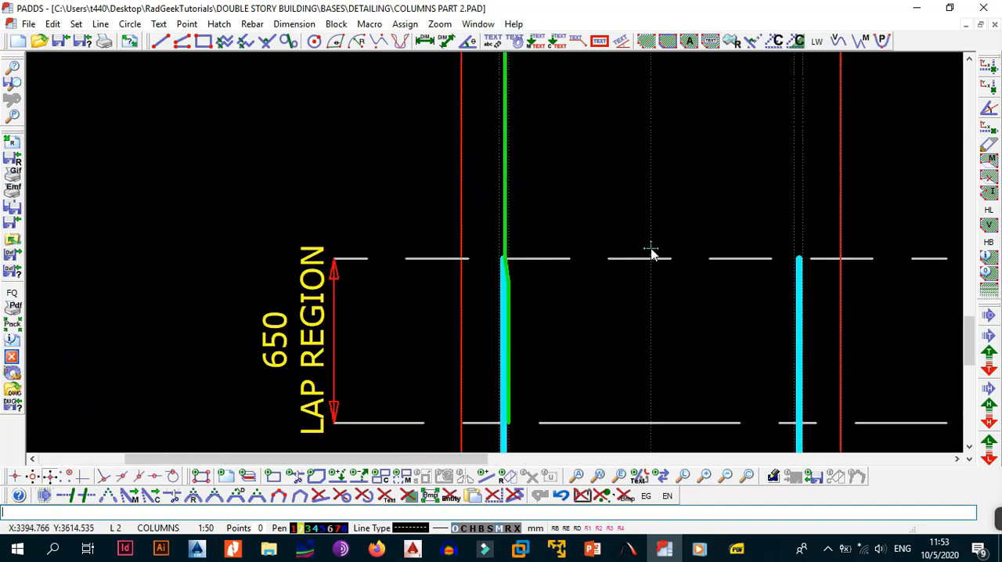
middle_click_drag(596, 292, 479, 269)
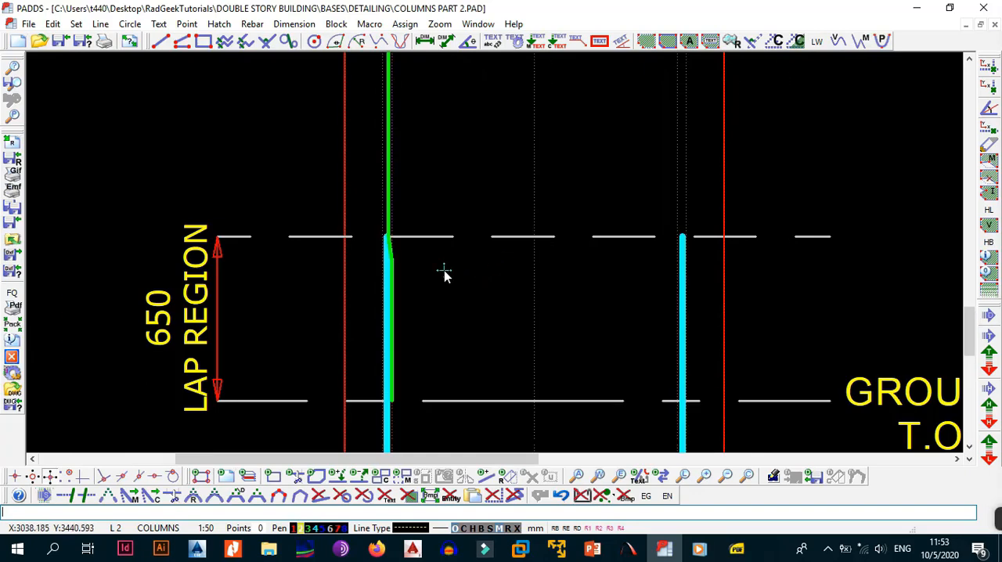
key("ctrl+z")
Place a horizontal construction line at the top of the 650 lap region.
key("alt+l")
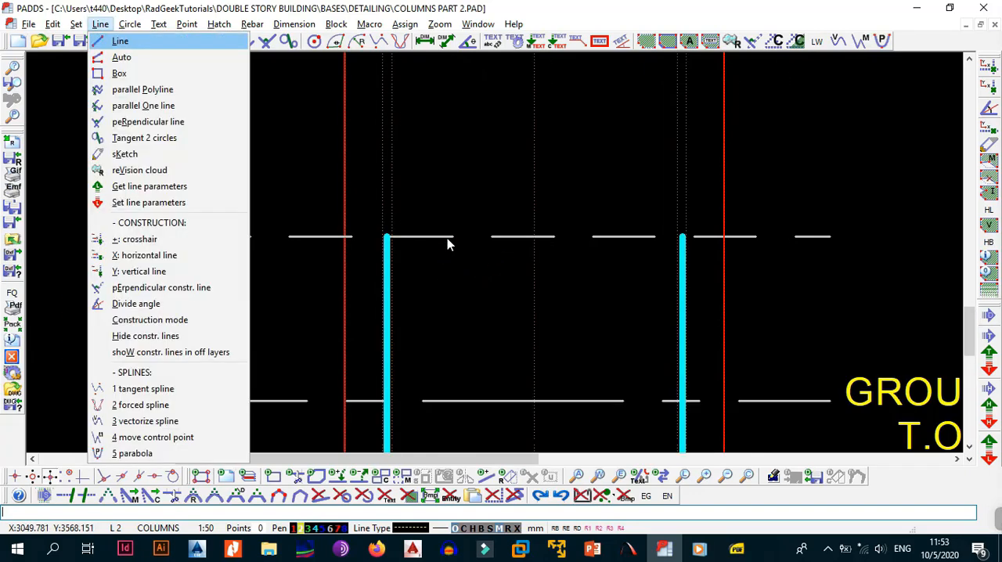
key("x")
left_click(830, 237)
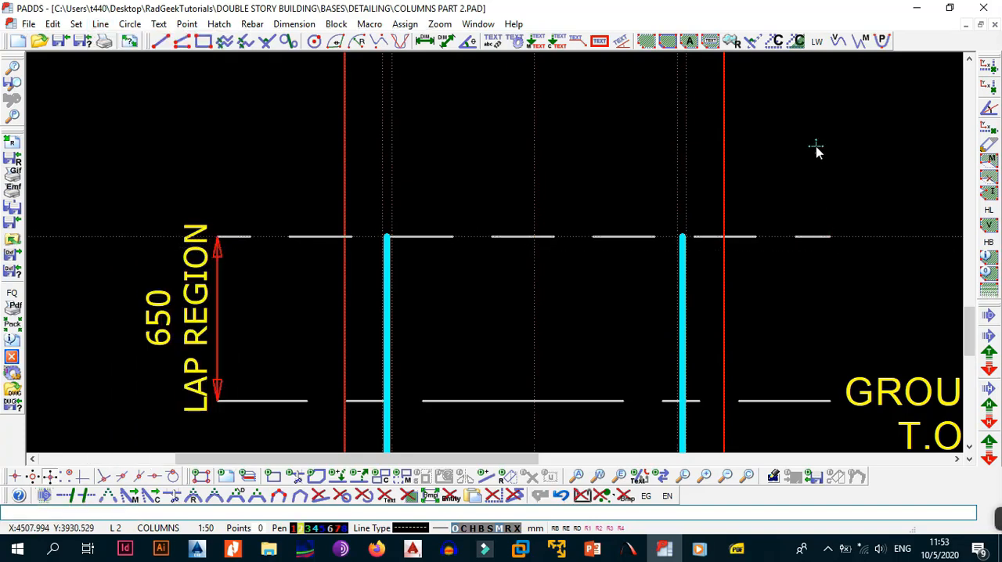
Offset a parallel construction line 100 mm above the one at the top of the 650 lap region.
key("alt+l")
key("p")
left_click(870, 235)
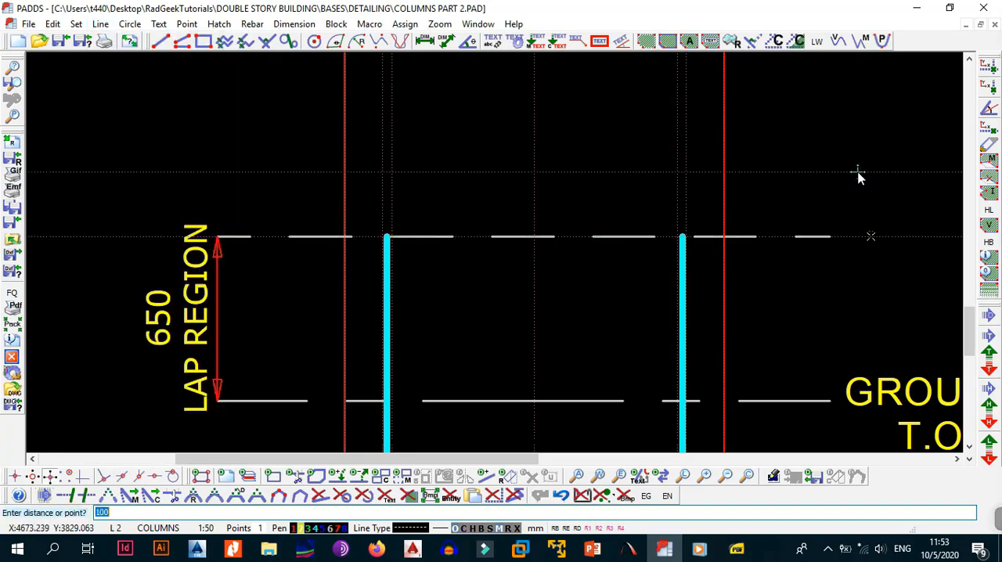
type("100")
key("Return")
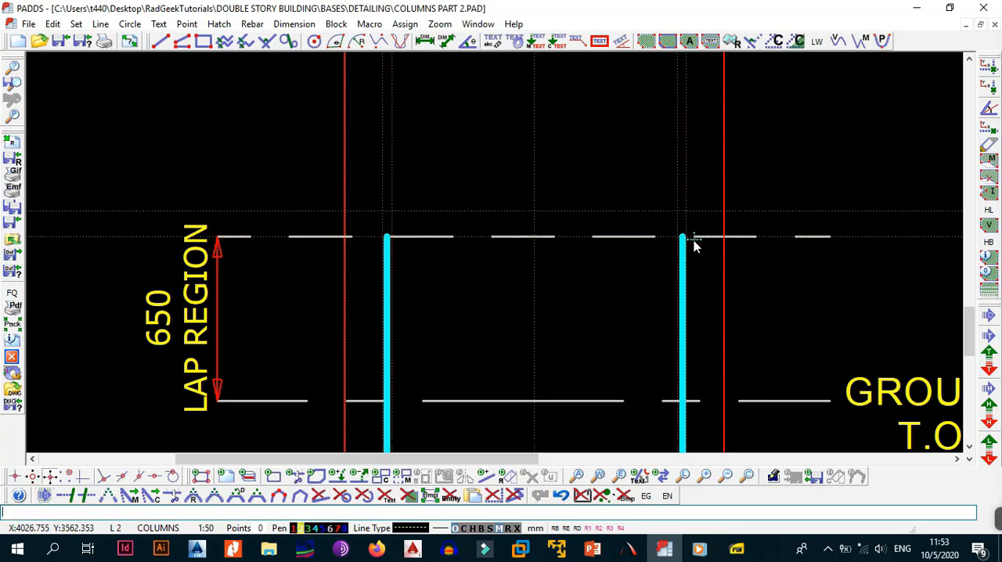
Start a 16 mm Y-type shape code 43 bar, mark 02, at the top of the 600 lap region on the column's left side.
scroll(693, 241, "down", 5)
middle_click_drag(680, 153, 667, 234)
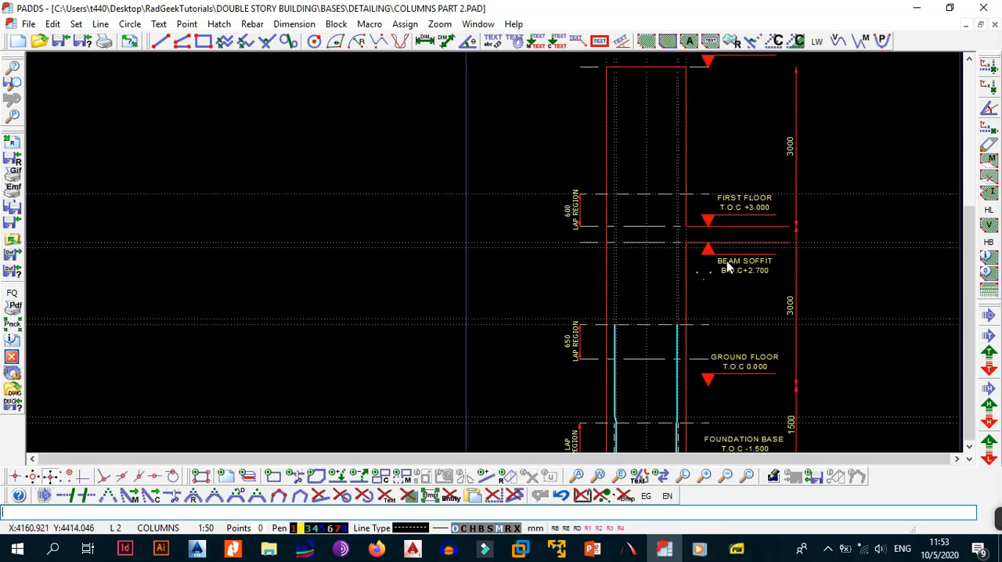
left_click(254, 24)
left_click(284, 35)
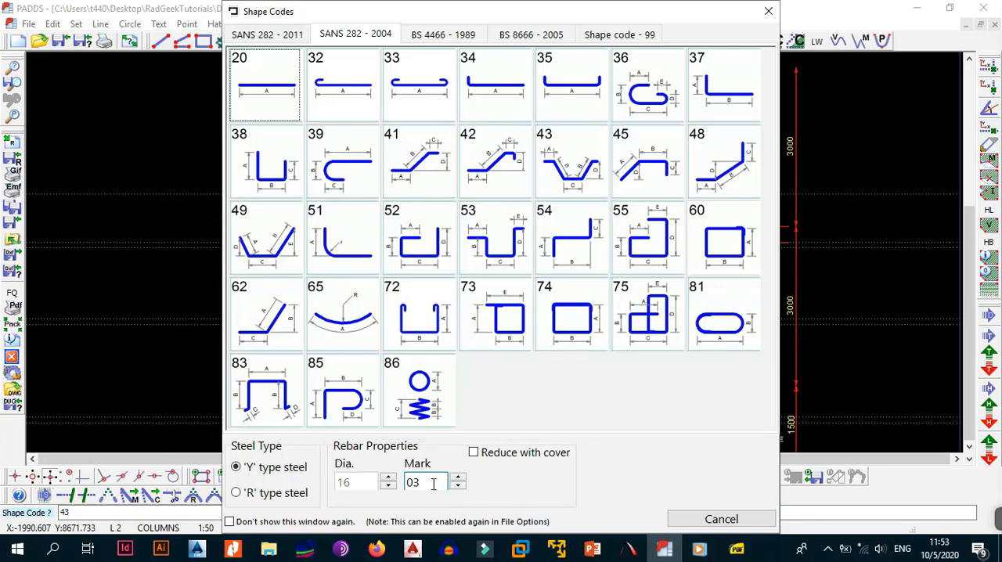
double_click(433, 484)
type("02")
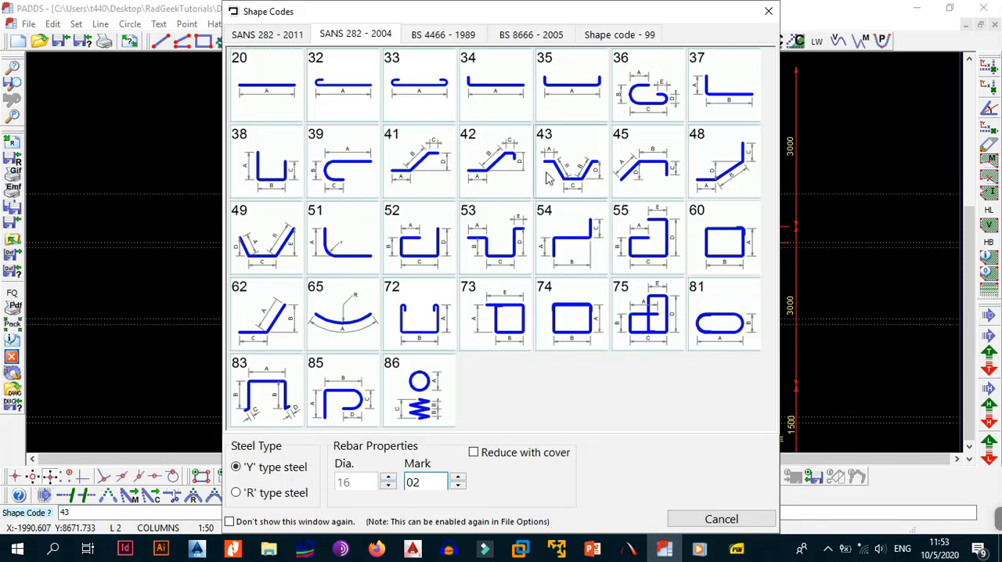
left_click(564, 163)
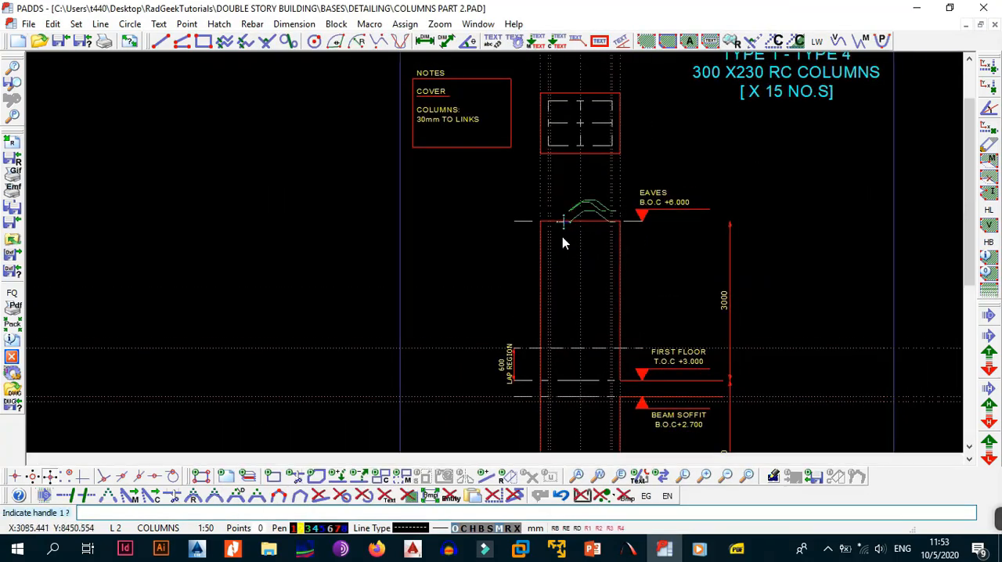
scroll(562, 186, "up", 4)
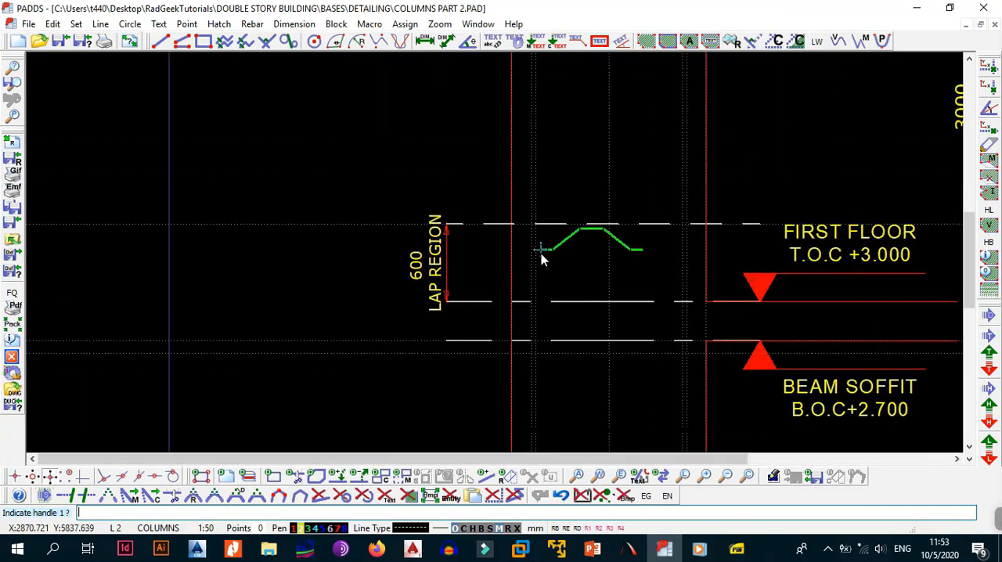
left_click(531, 190)
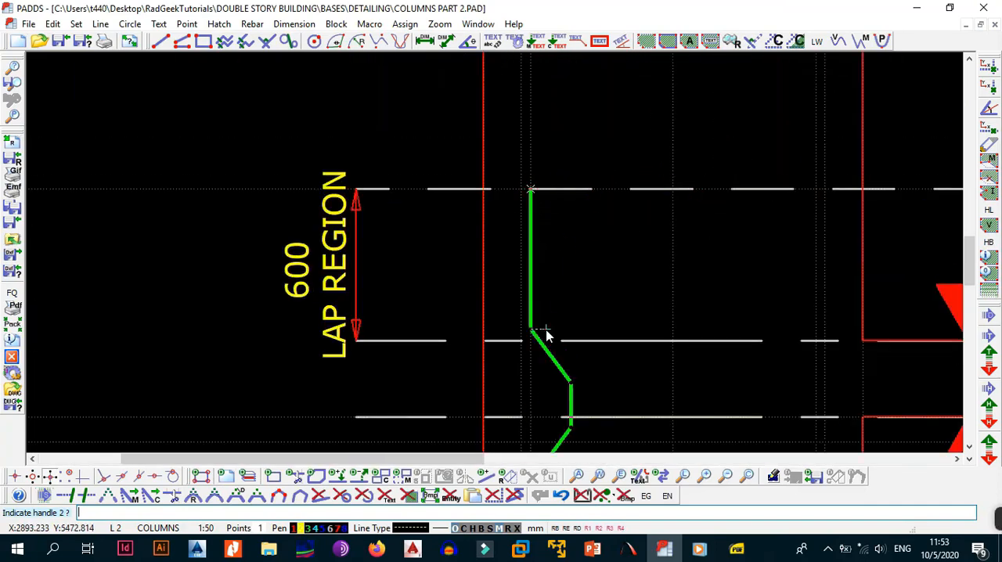
Crank the bar outward between the beam soffit and the construction line just below it.
left_click(535, 419)
middle_click_drag(556, 385, 580, 133)
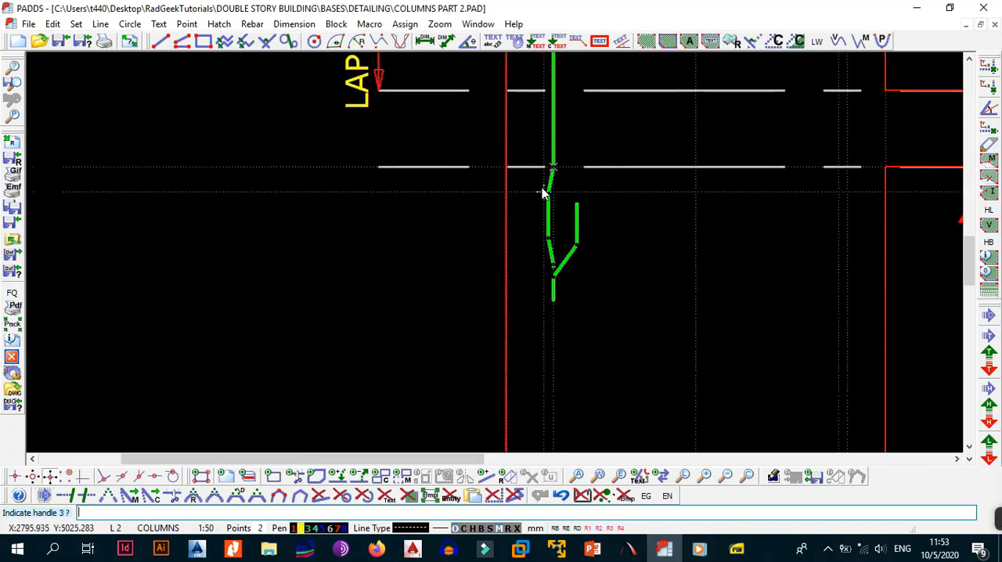
scroll(548, 193, "up", 2)
left_click(544, 193)
Finish the bar with an inward crank from the upper construction line to the top of the 650 lap region, beside the cyan bar.
middle_click_drag(552, 306, 601, 132)
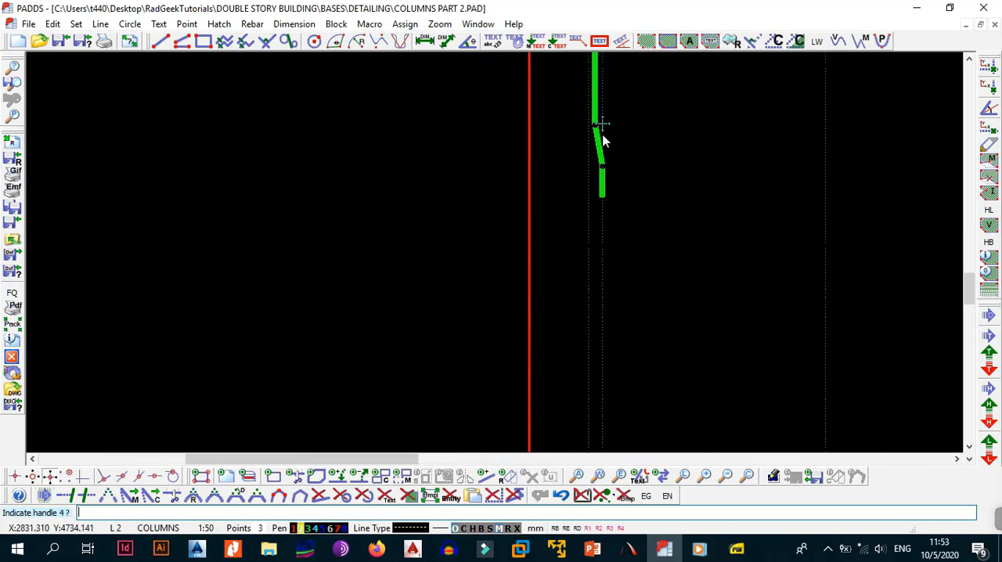
middle_click_drag(596, 300, 588, 145)
scroll(588, 261, "down", 4)
scroll(588, 323, "up", 6)
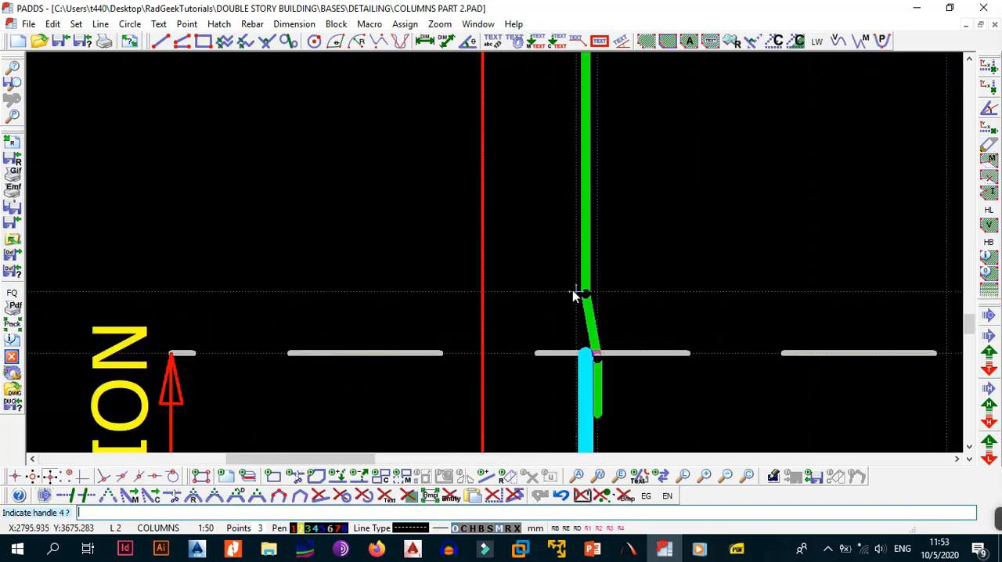
left_click(574, 292)
left_click(598, 359)
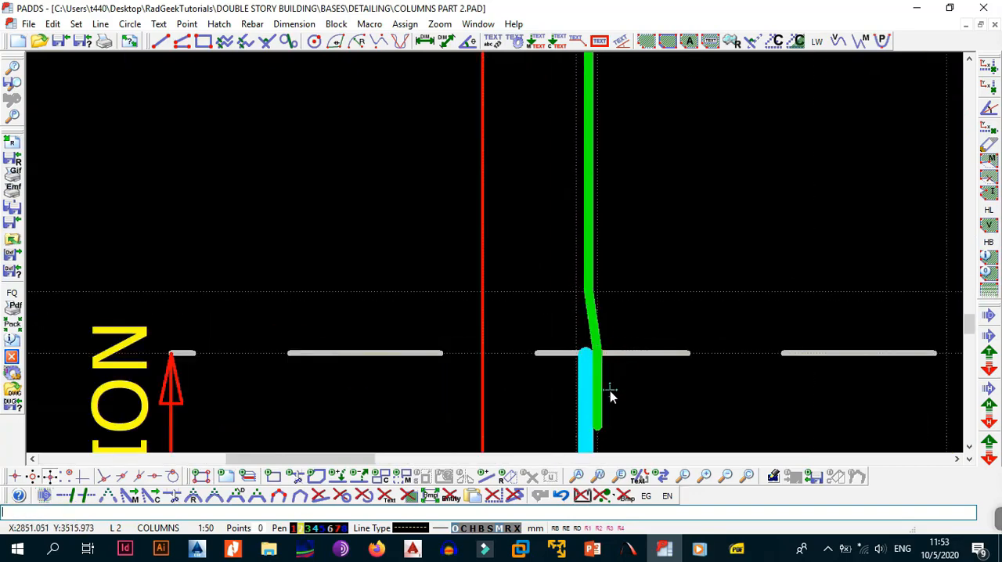
scroll(587, 356, "down", 4)
scroll(489, 317, "up", 5)
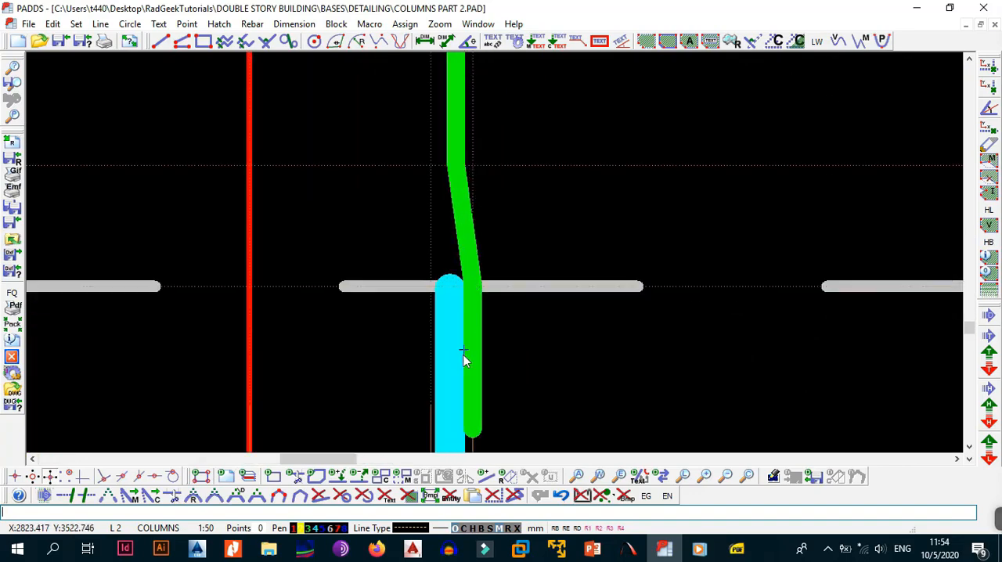
scroll(458, 305, "down", 2)
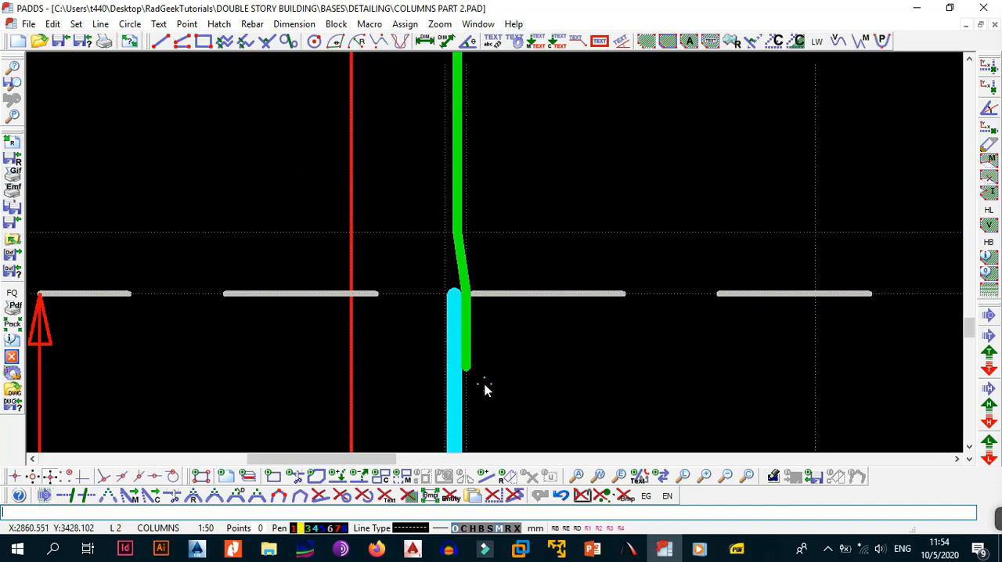
Set dimension E of the left mark 02 bar to 650 mm in its entity info.
key("alt+e")
key("Escape")
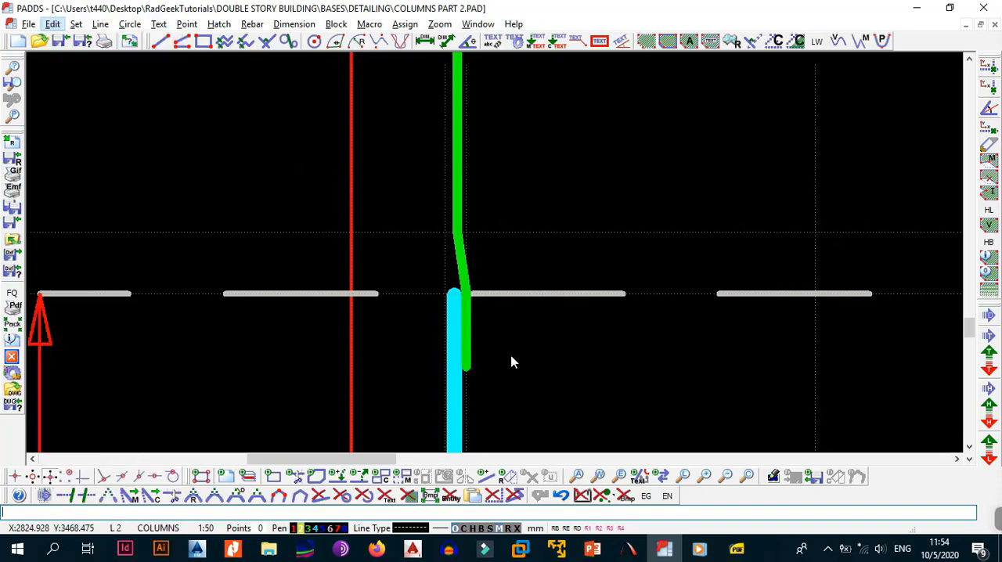
middle_click_drag(358, 306, 633, 266)
scroll(537, 284, "down", 2)
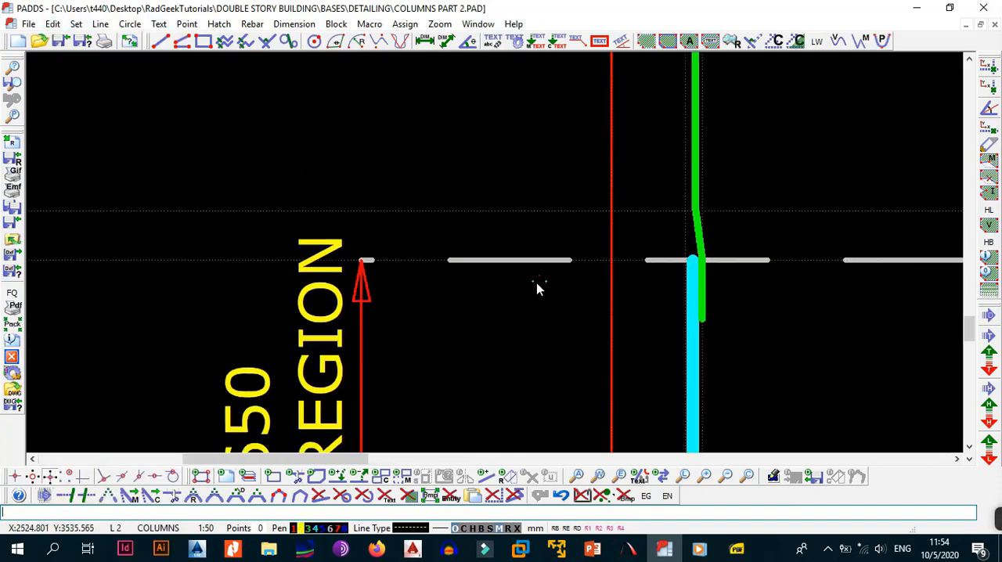
middle_click_drag(538, 325, 544, 240)
middle_click_drag(662, 188, 635, 234)
scroll(635, 234, "up", 4)
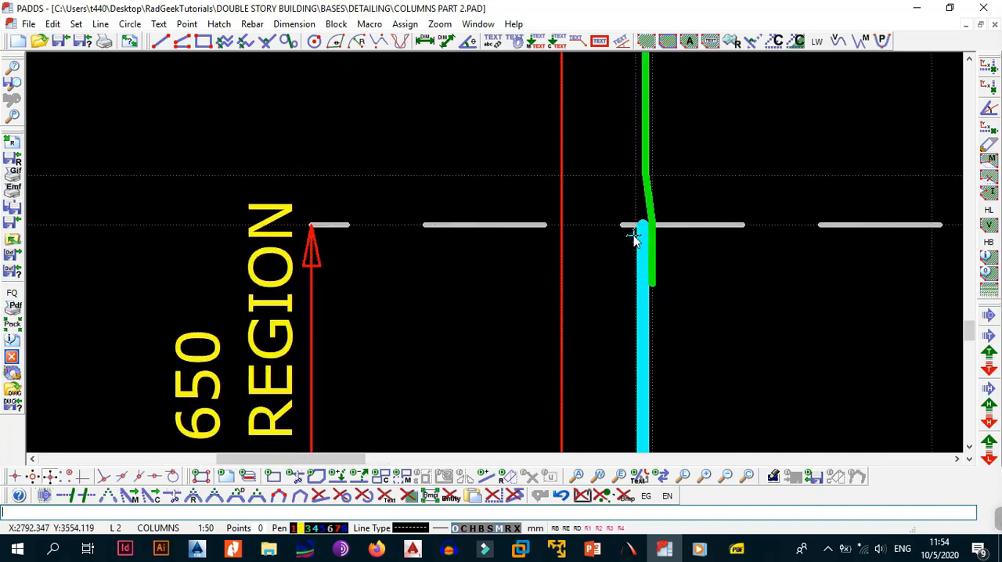
middle_click_drag(697, 244, 610, 245)
key("alt+e")
key("i")
left_click(573, 190)
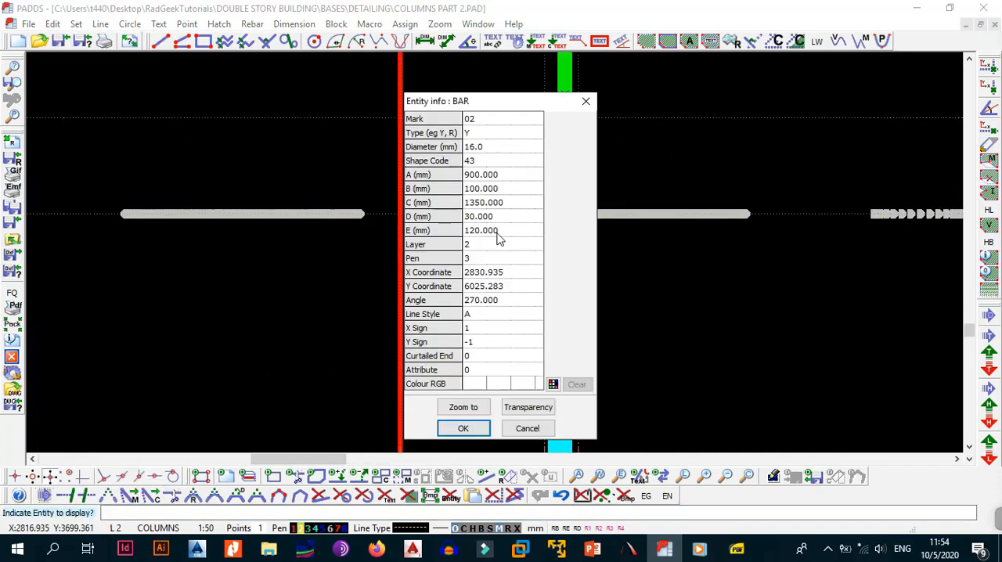
left_click(497, 234)
type("650")
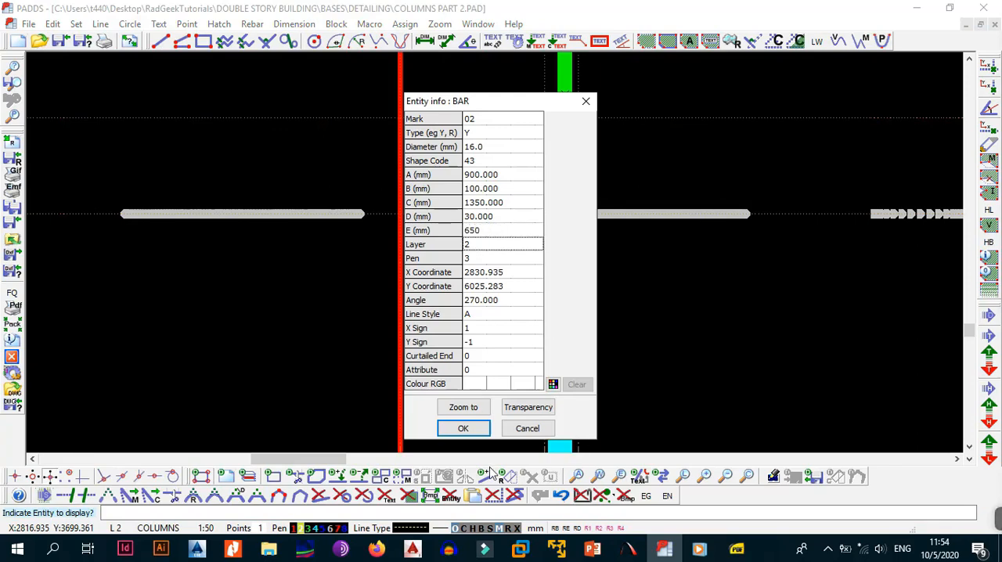
left_click(462, 428)
Examine the left mark 02 bar along its length, including both cranks and its lap with the cyan bar.
scroll(607, 259, "up", 1)
middle_click_drag(579, 207, 525, 328)
scroll(527, 327, "down", 5)
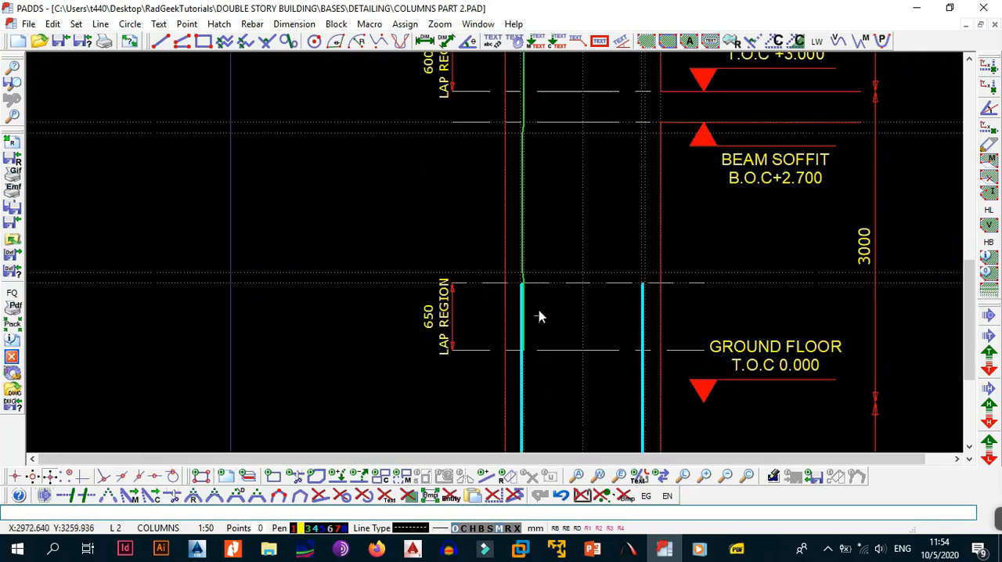
middle_click_drag(588, 249, 579, 259)
scroll(525, 277, "up", 5)
scroll(520, 263, "down", 3)
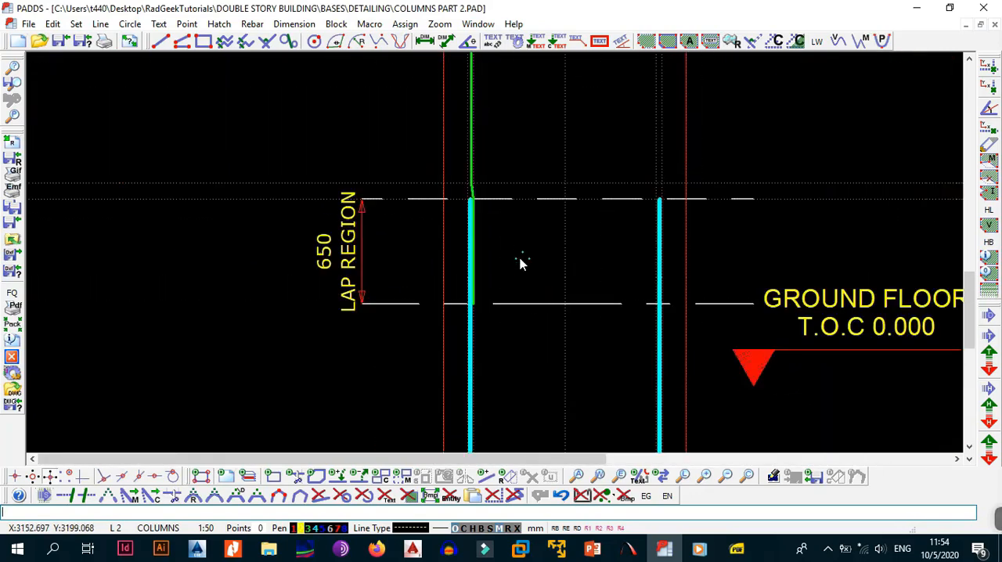
scroll(513, 290, "up", 3)
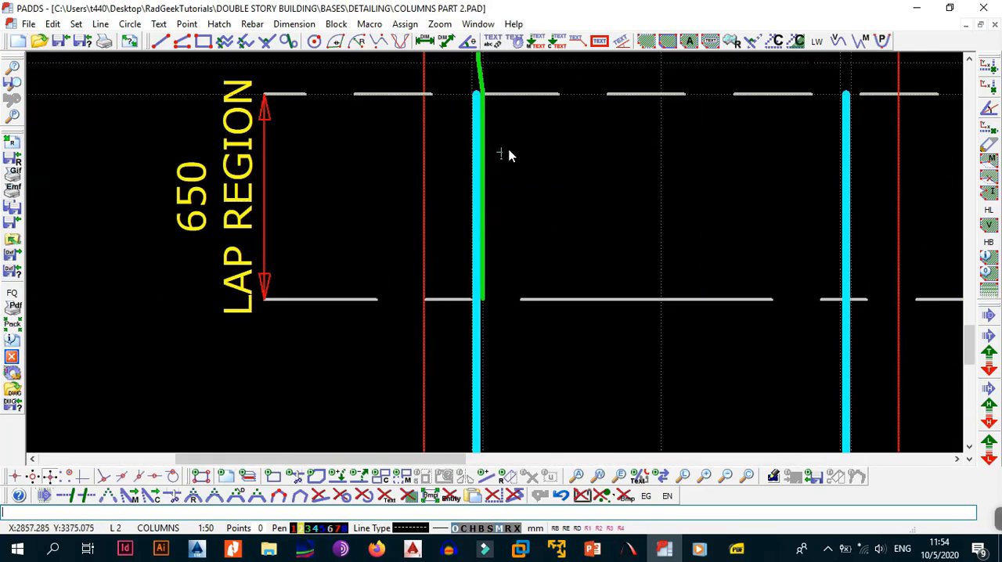
middle_click_drag(532, 153, 507, 244)
scroll(505, 291, "down", 3)
middle_click_drag(535, 136, 529, 372)
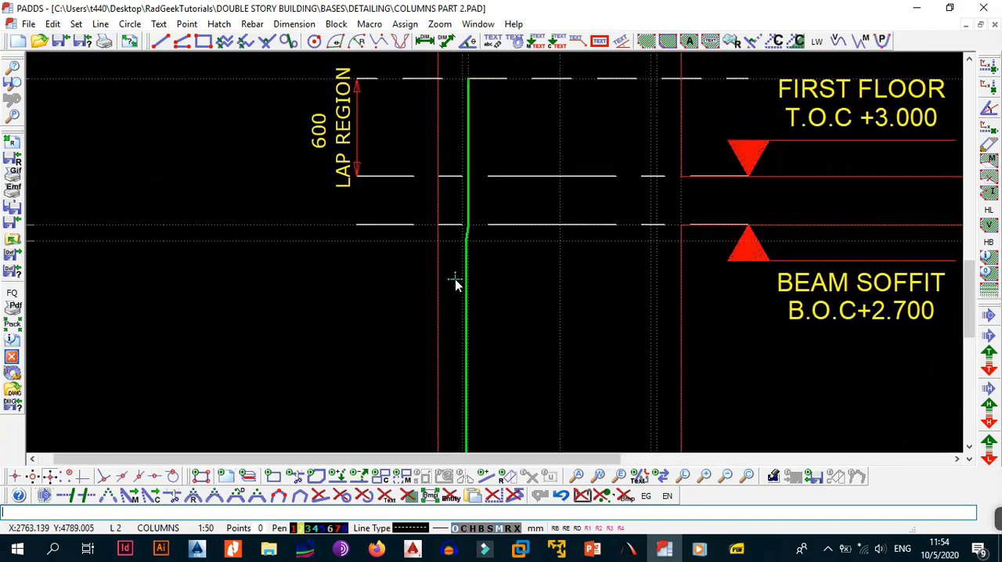
scroll(483, 242, "up", 2)
scroll(488, 269, "down", 3)
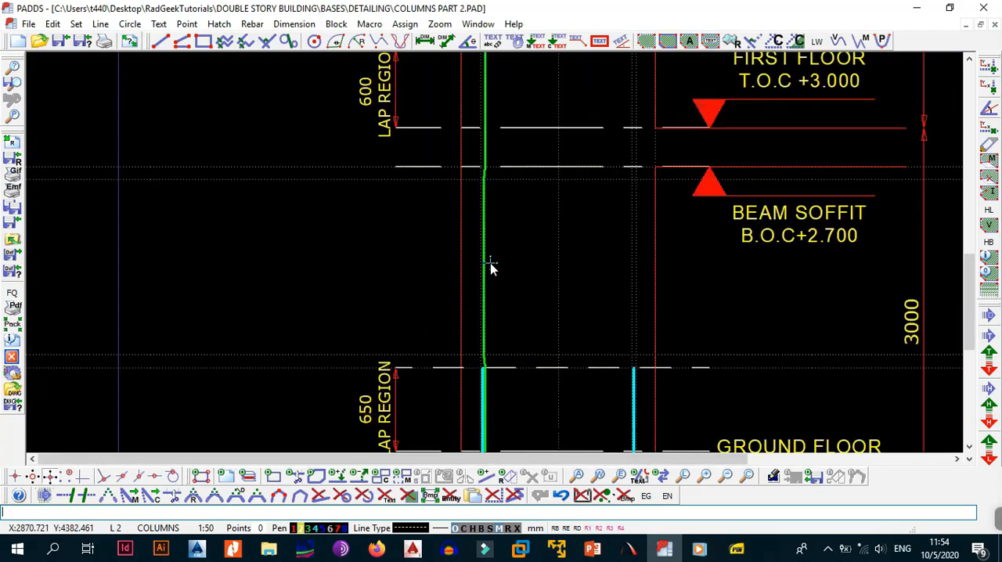
scroll(494, 268, "down", 2)
middle_click_drag(526, 379, 493, 242)
middle_click_drag(490, 201, 493, 278)
scroll(464, 219, "up", 5)
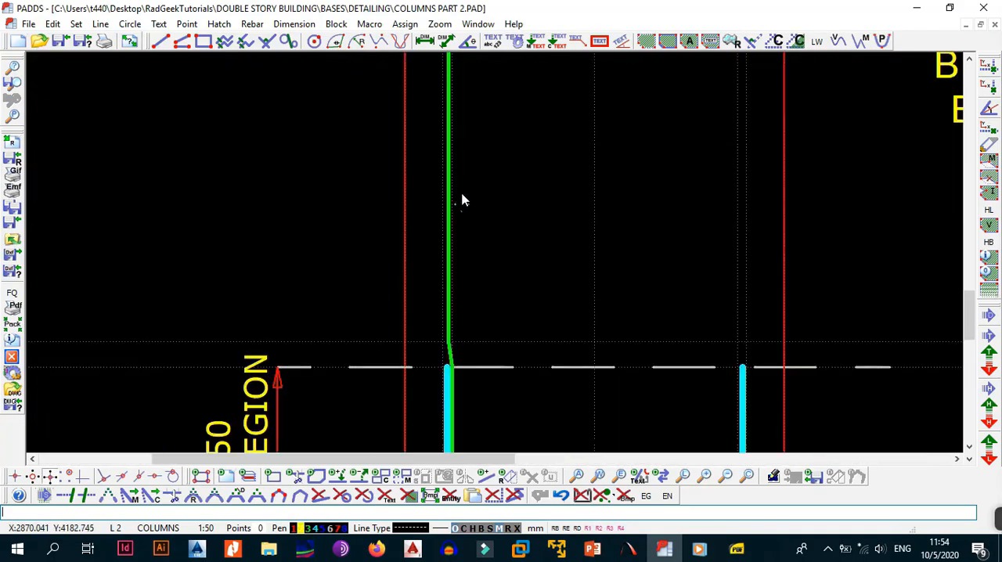
Mirror the left mark 02 bar about the column's vertical centreline, keeping the original.
middle_click_drag(460, 145, 461, 218)
key("b")
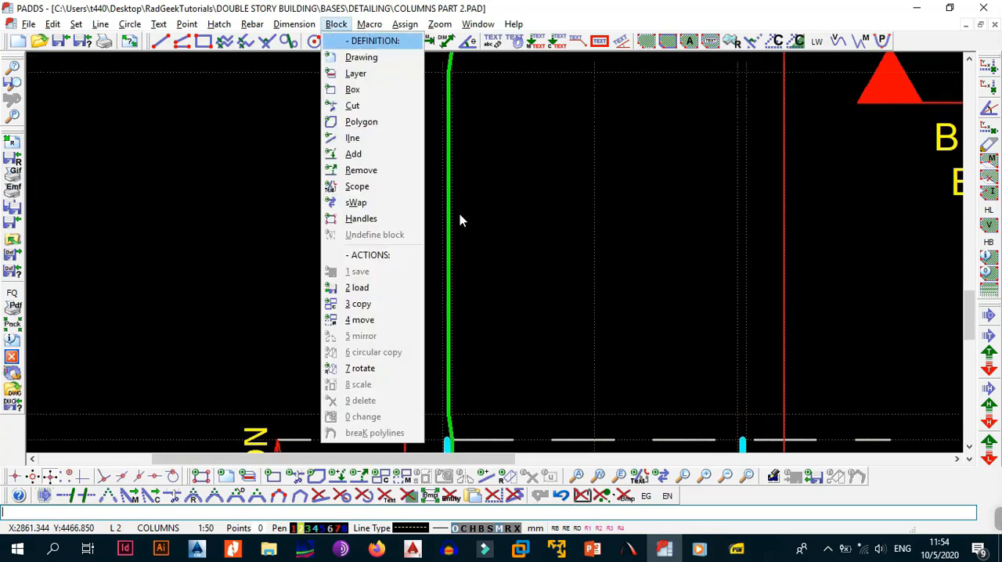
key("a")
left_click(448, 196)
key("b")
key("a")
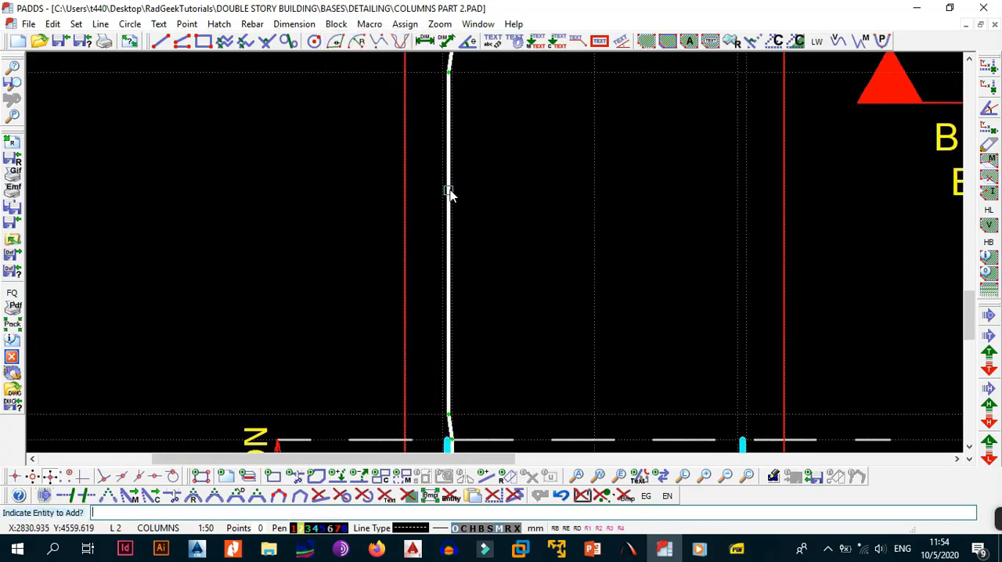
left_click(449, 192)
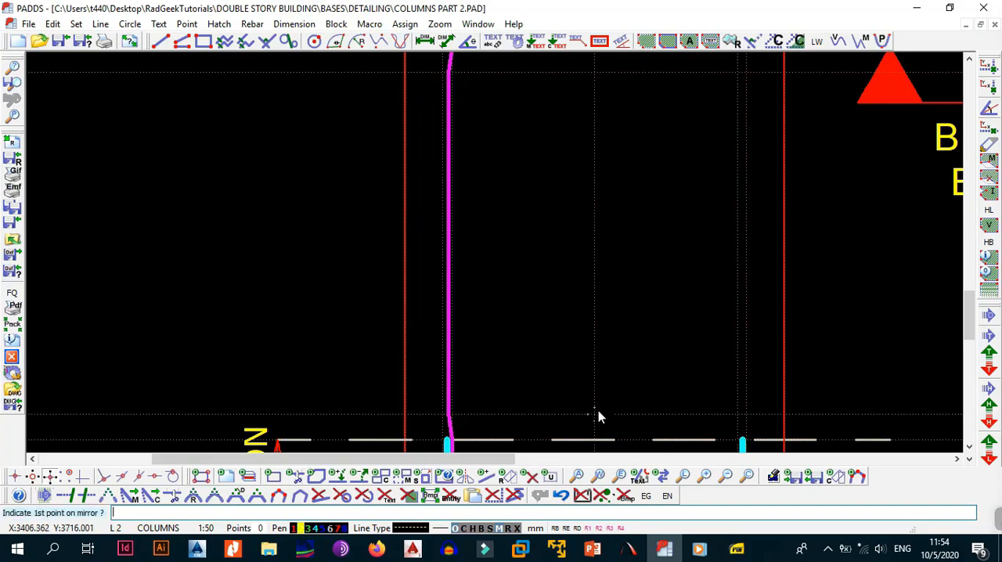
scroll(603, 173, "up", 2)
left_click(593, 185)
key("Return")
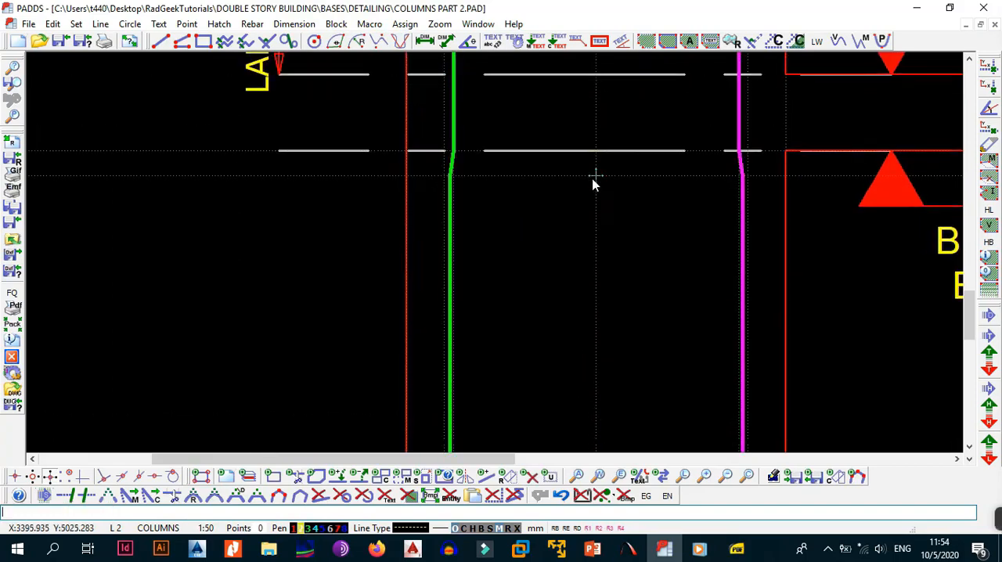
key("Escape")
scroll(602, 181, "down", 5)
scroll(619, 257, "up", 2)
scroll(567, 255, "up", 2)
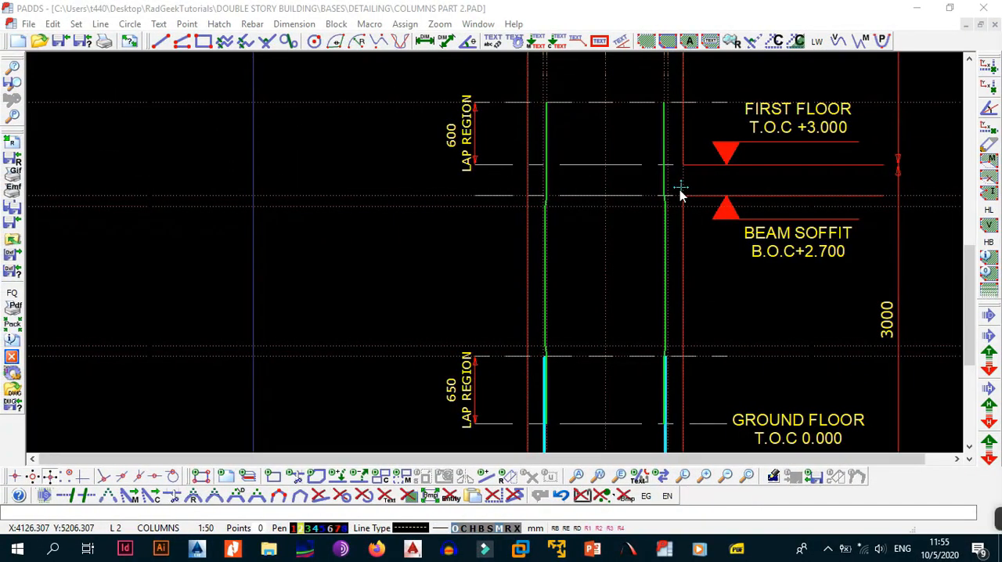
Place a horizontal construction line at the eaves level, B.O.C +6.000, along the top of the column.
left_click(648, 250)
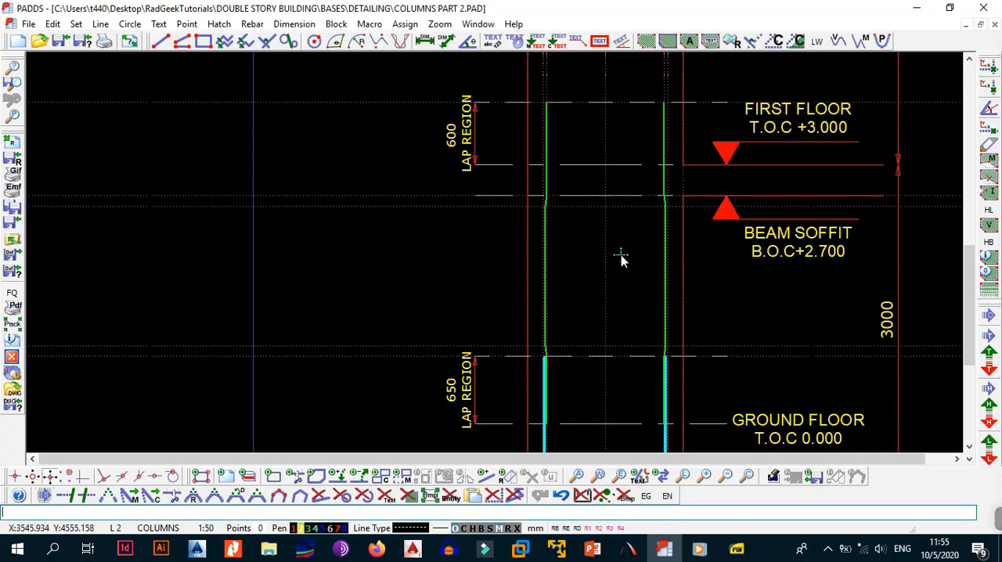
middle_click_drag(621, 254, 575, 293)
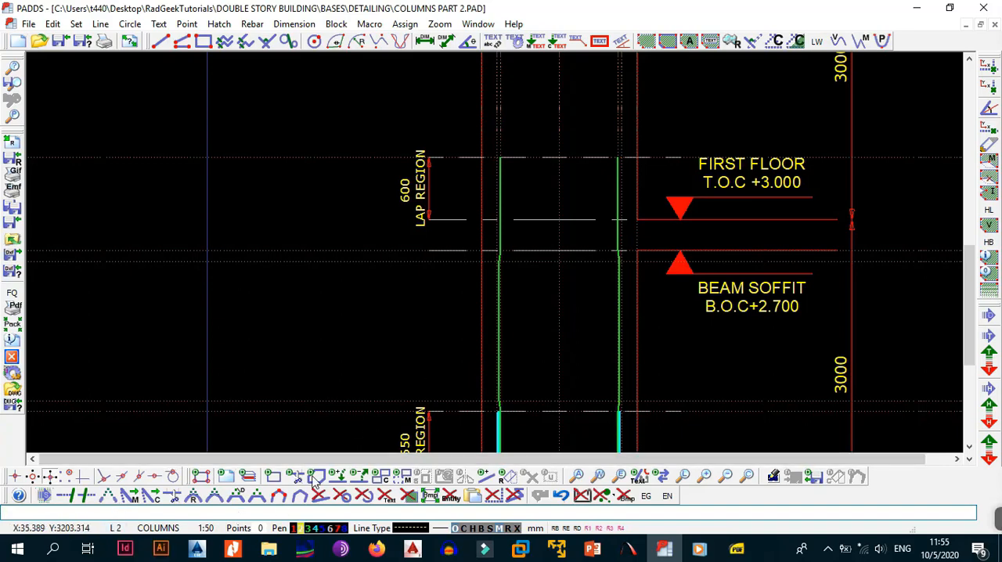
scroll(466, 382, "down", 3)
middle_click_drag(511, 225, 499, 331)
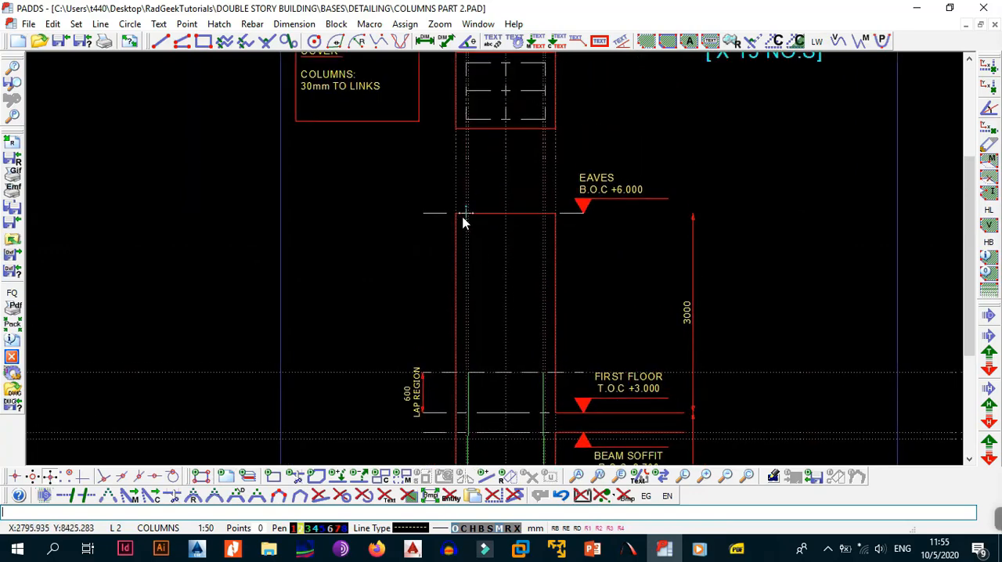
scroll(463, 219, "up", 3)
key("l")
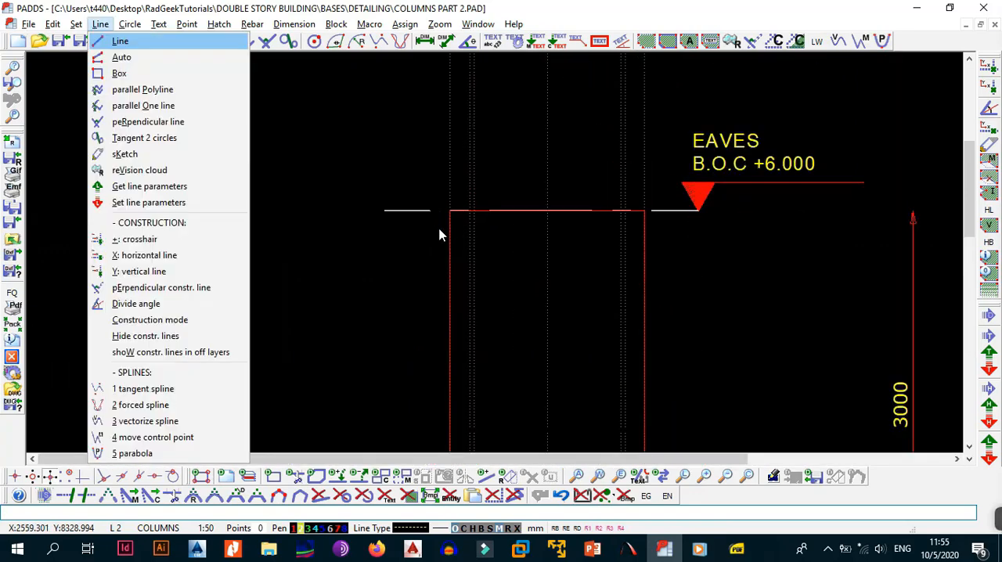
key("x")
left_click(385, 213)
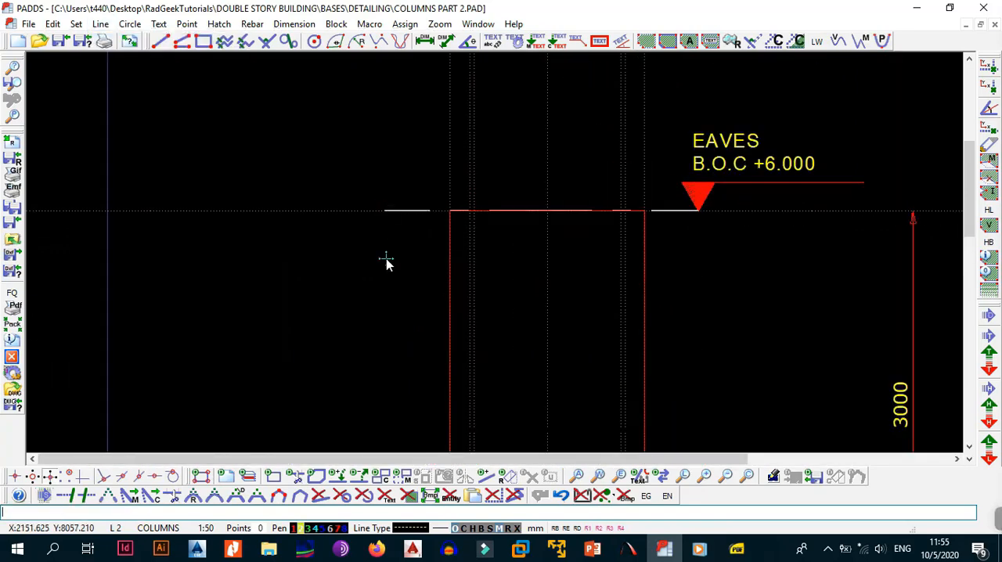
Offset the horizontal construction line at the eaves level 50 mm downwards inside the column.
key("alt+l")
key("p")
left_click(318, 213)
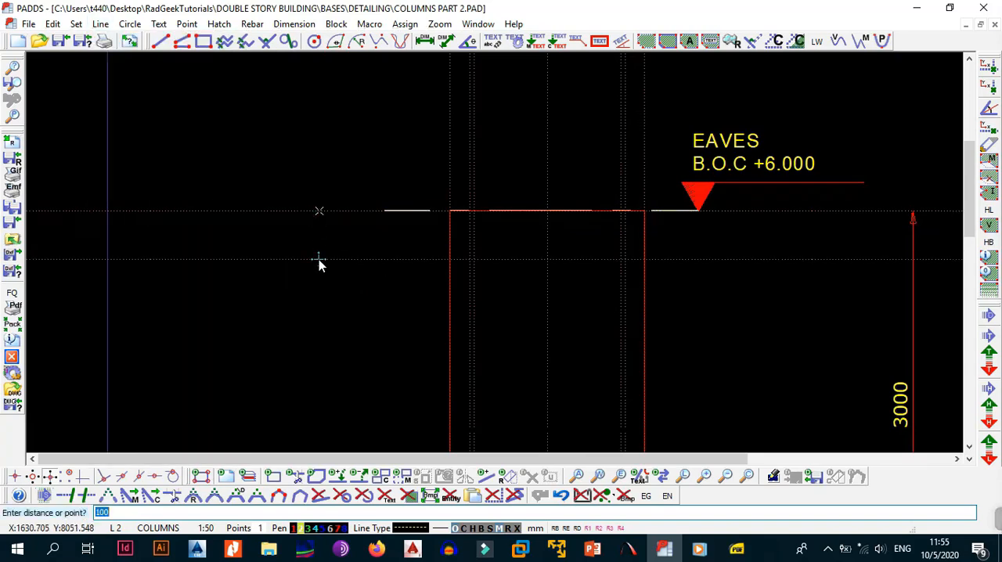
type("50")
key("Return")
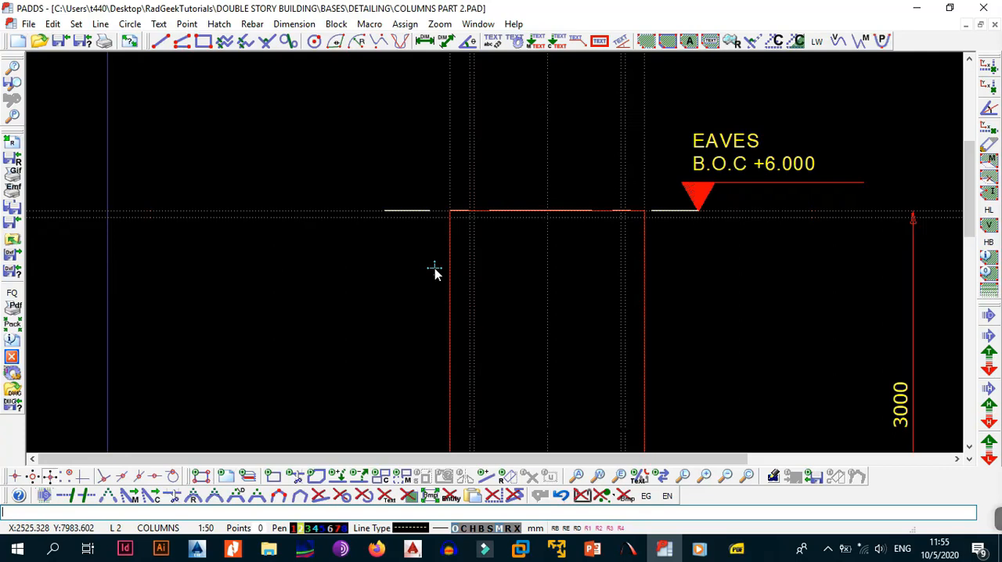
scroll(434, 272, "down", 3)
scroll(481, 190, "up", 3)
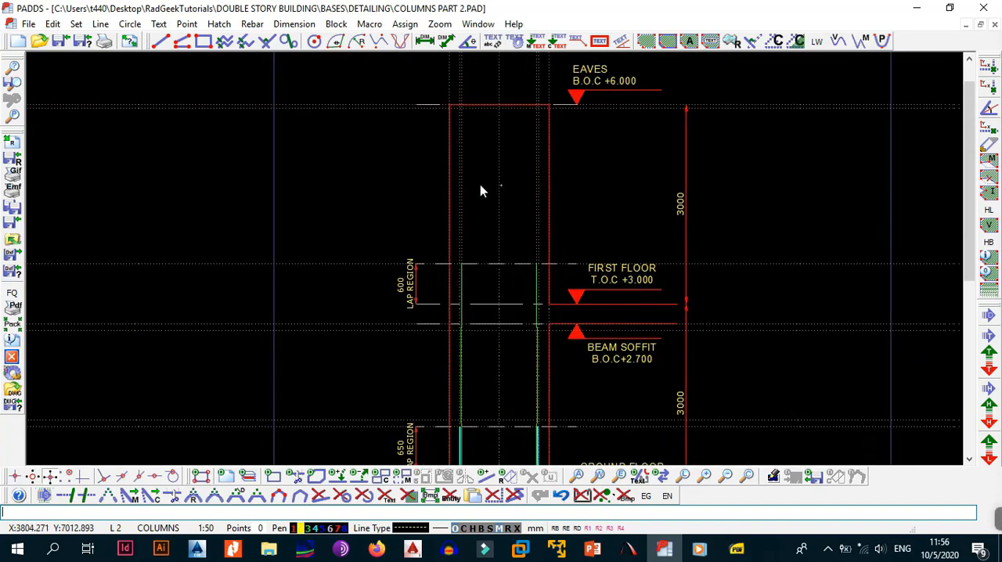
middle_click_drag(496, 192, 443, 246)
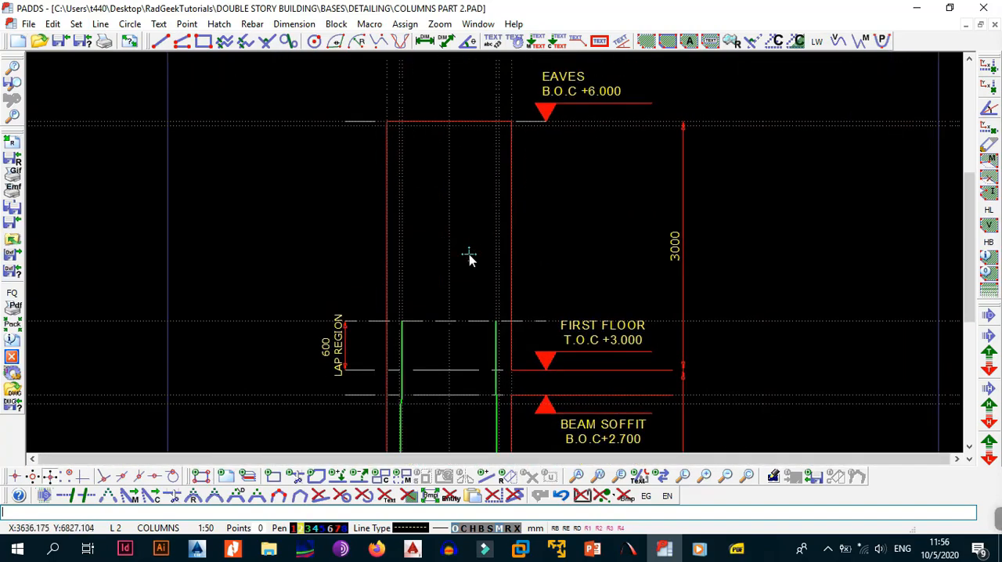
Consult the Mathcad worksheet Shape Code 37 and 38 Anchor Leg Length for a 12 mm high-yield bar, returning to the column drawing.
left_click(60, 552)
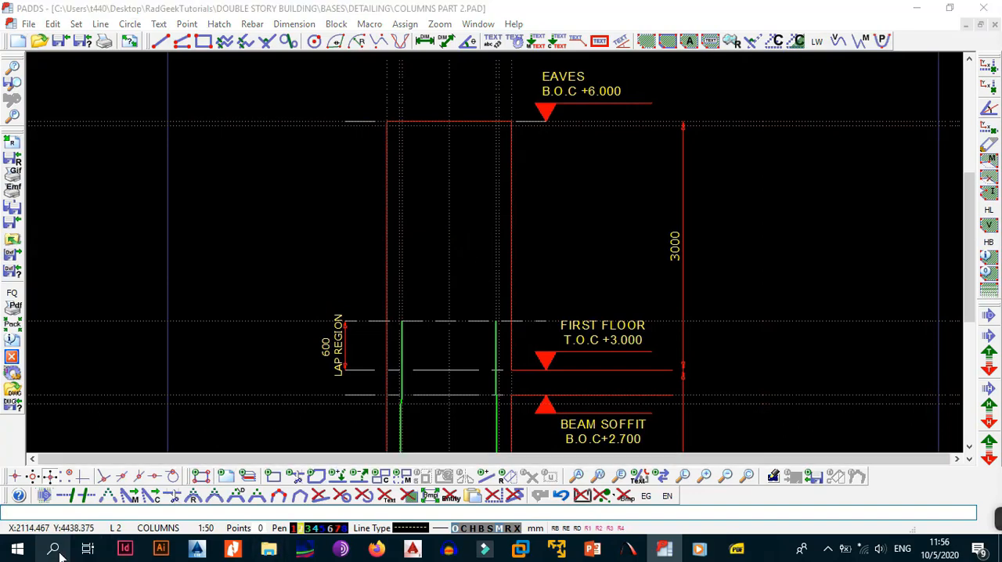
type("anch")
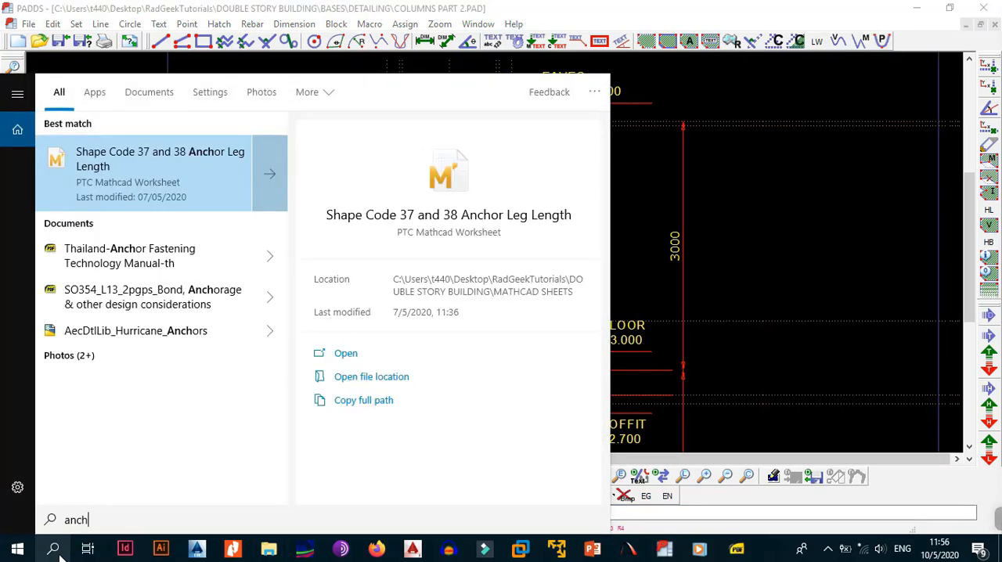
type("i")
key("BackSpace")
type("or")
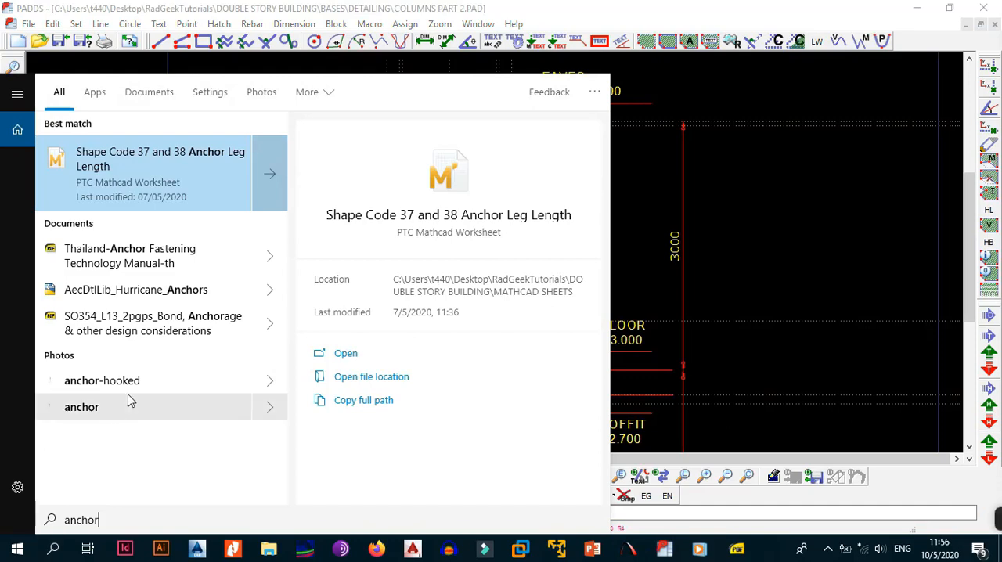
left_click(207, 168)
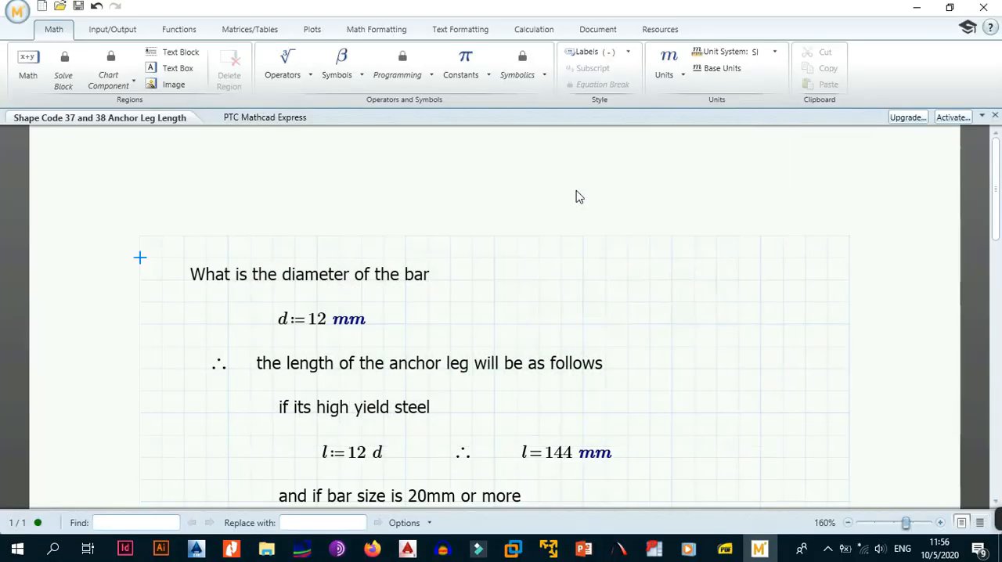
left_click(343, 345)
left_click(344, 385)
left_click(917, 8)
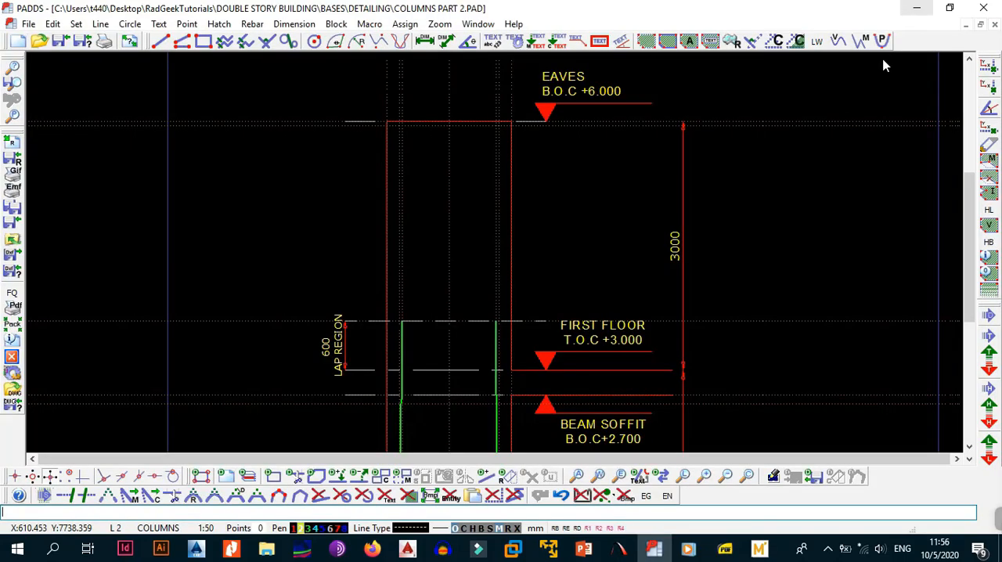
Offset the vertical construction line of the left outer bar 150 mm towards the column centre.
scroll(433, 125, "up", 3)
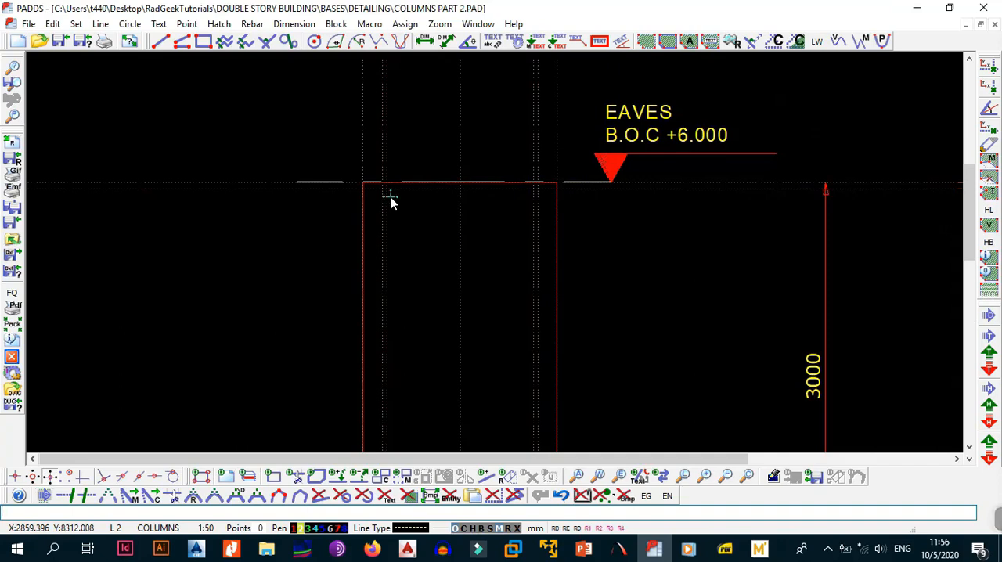
key("alt+l")
key("i")
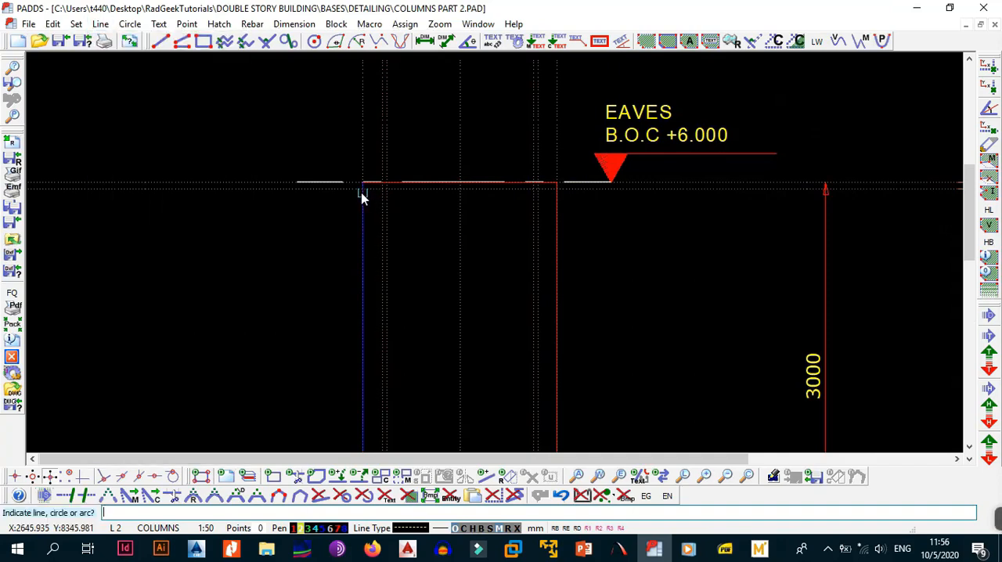
left_click(382, 148)
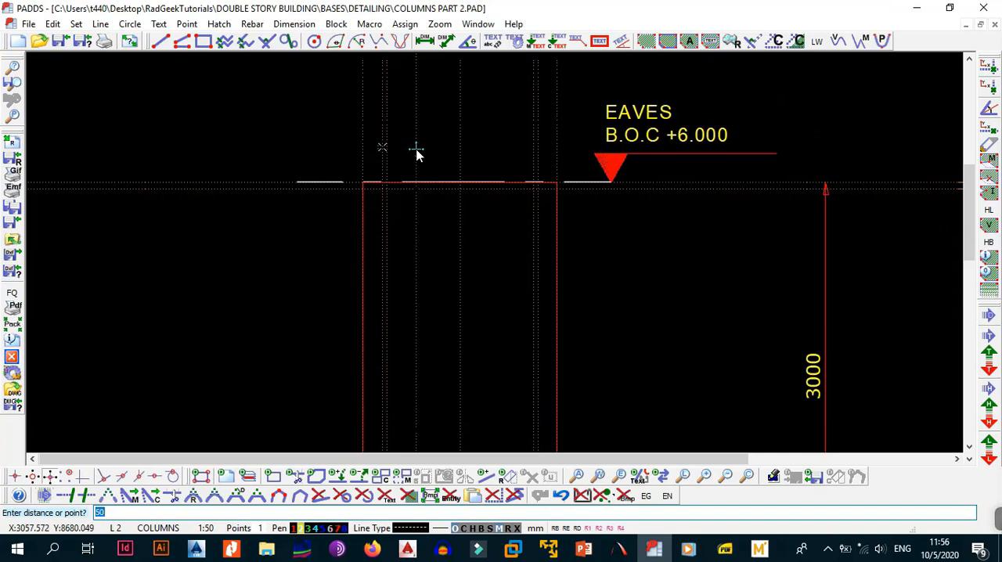
type("15")
key("Return")
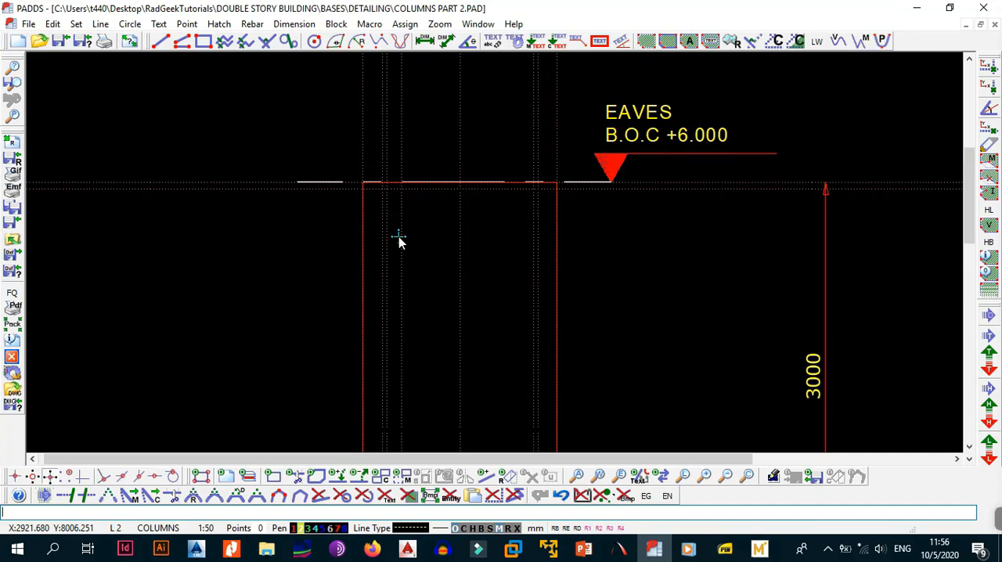
Change the rebar pen to 4 in the rebar parameters.
left_click(252, 24)
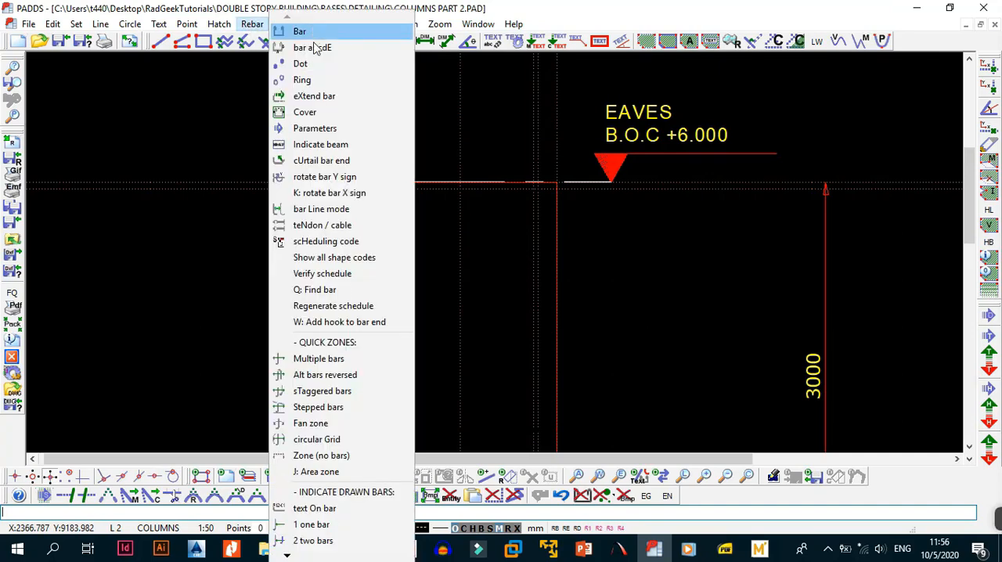
left_click(324, 130)
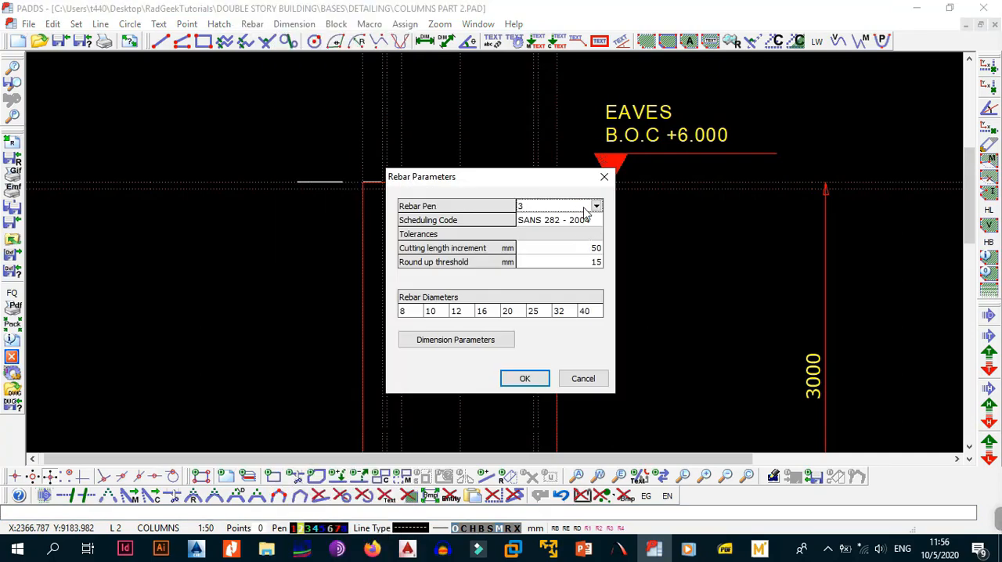
left_click(591, 207)
left_click(530, 252)
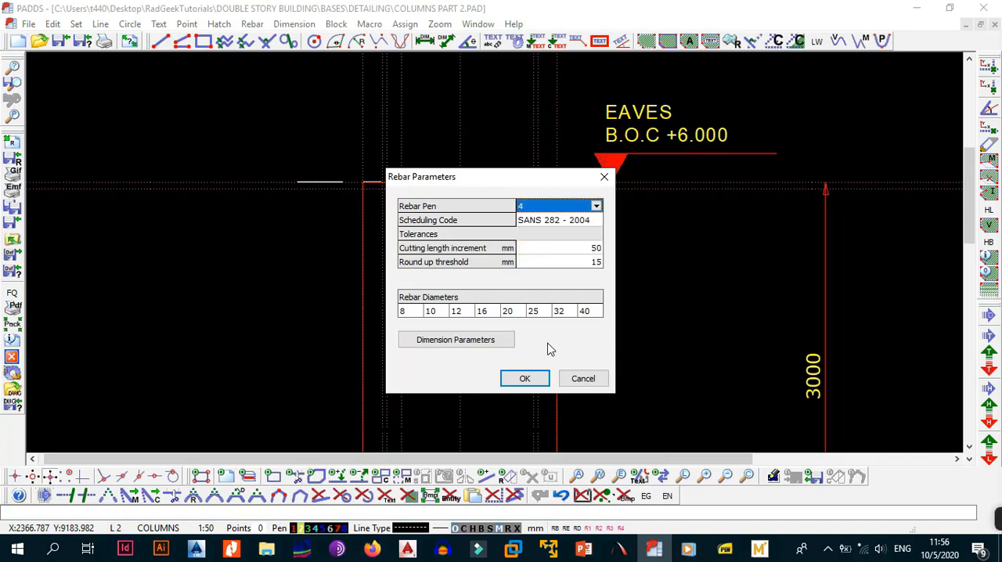
left_click(537, 379)
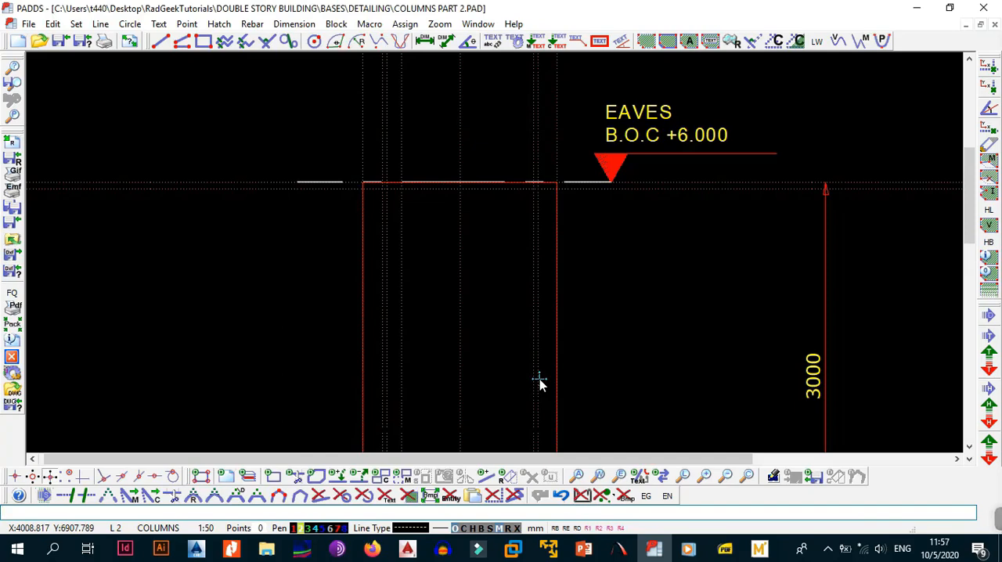
Choose a 12 mm Y-type bar, mark 03, with SANS 282 - 2004 shape code 37.
key("alt+r")
key("b")
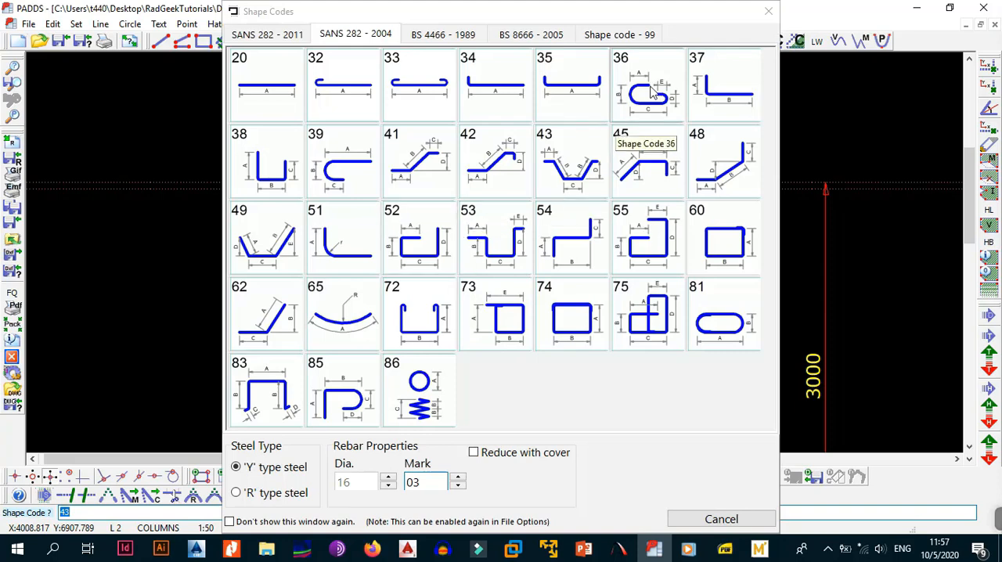
left_click(387, 486)
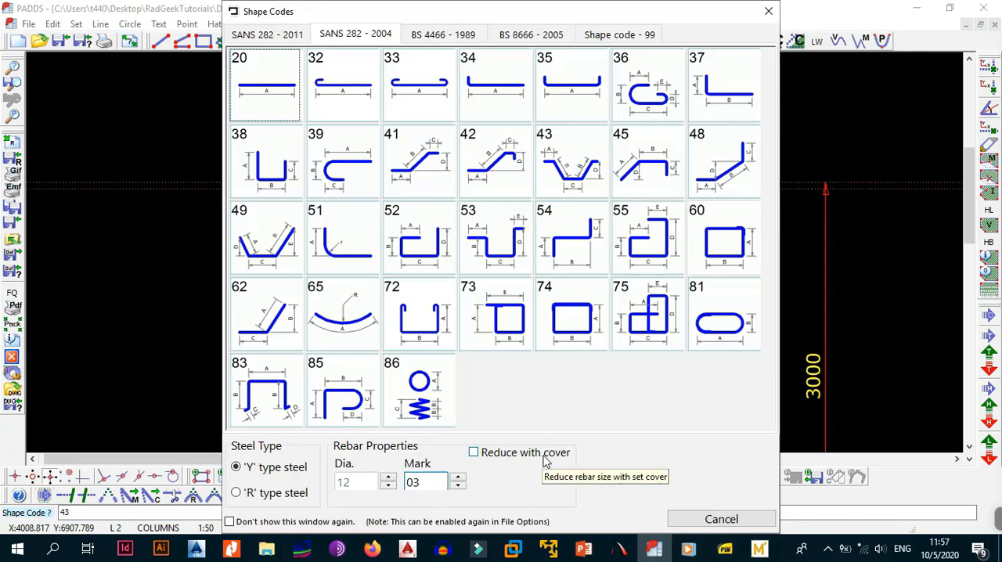
left_click(712, 92)
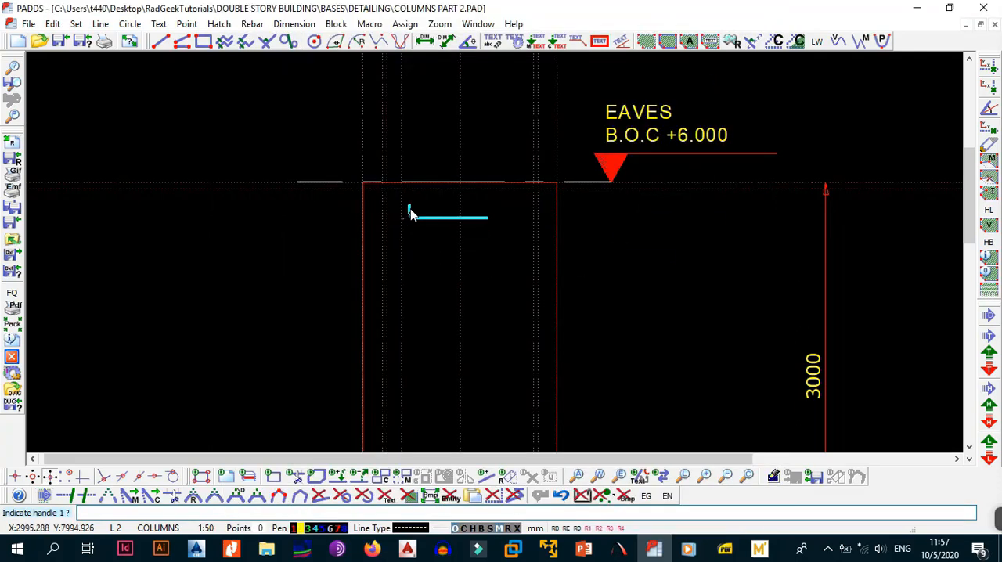
Place the shape 37 bar from 50 mm below the eaves down to first floor T.O.C +3.000, its 150 mm anchor leg pointing inward.
scroll(394, 199, "up", 1)
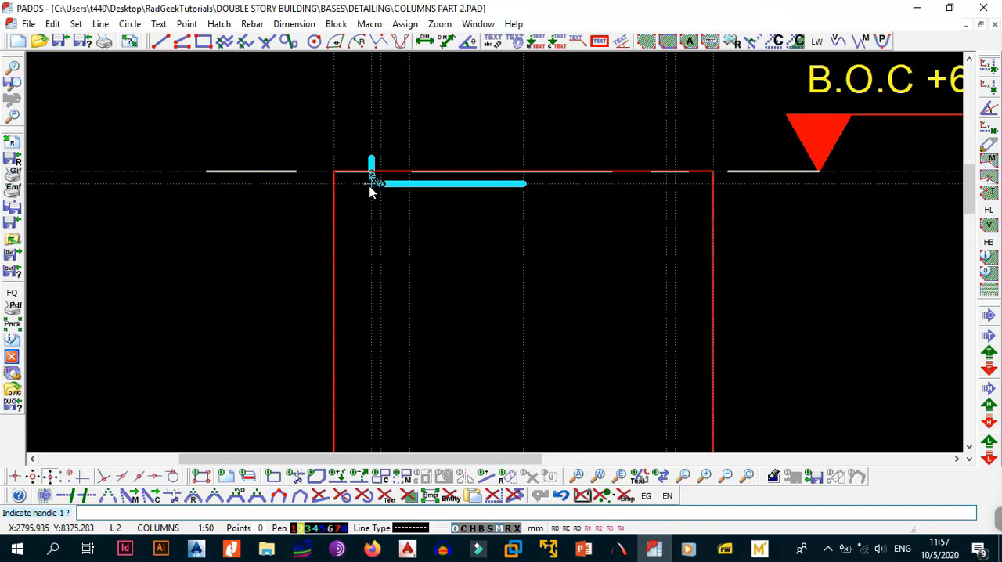
left_click(371, 187)
scroll(375, 310, "down", 4)
middle_click_drag(367, 425, 399, 217)
scroll(401, 346, "up", 2)
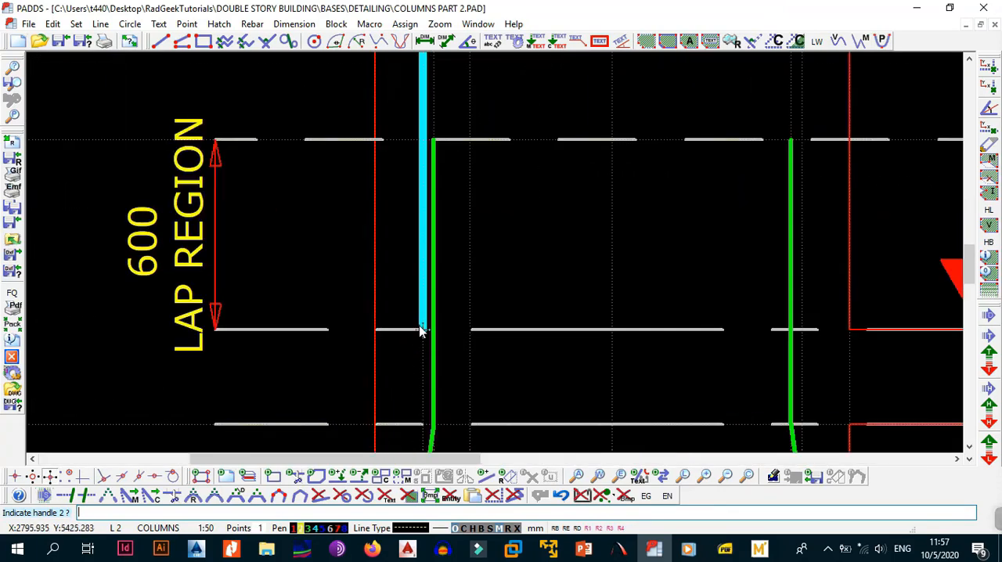
left_click(420, 330)
scroll(423, 329, "down", 2)
middle_click_drag(483, 289, 483, 389)
scroll(455, 232, "up", 4)
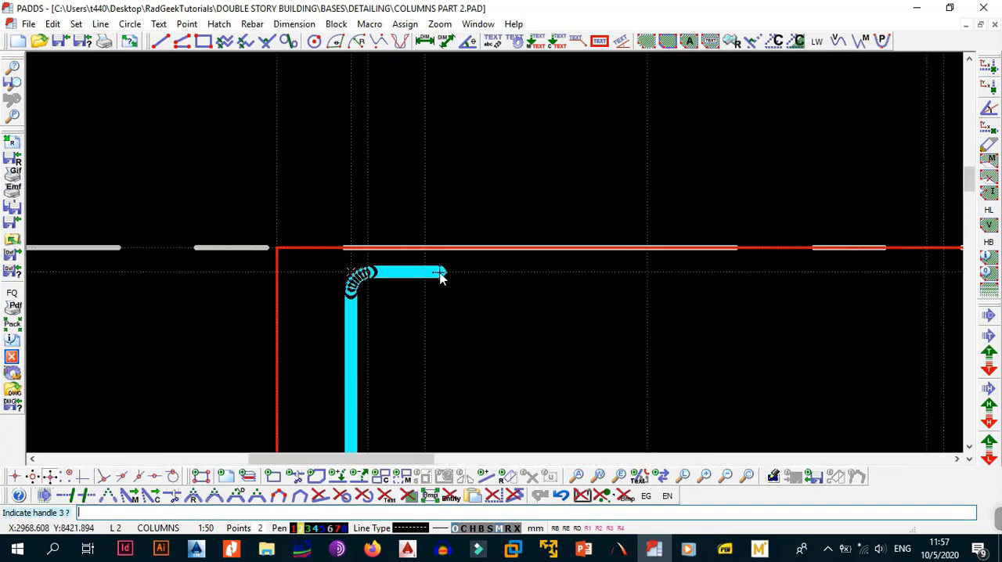
left_click(431, 274)
scroll(437, 274, "down", 3)
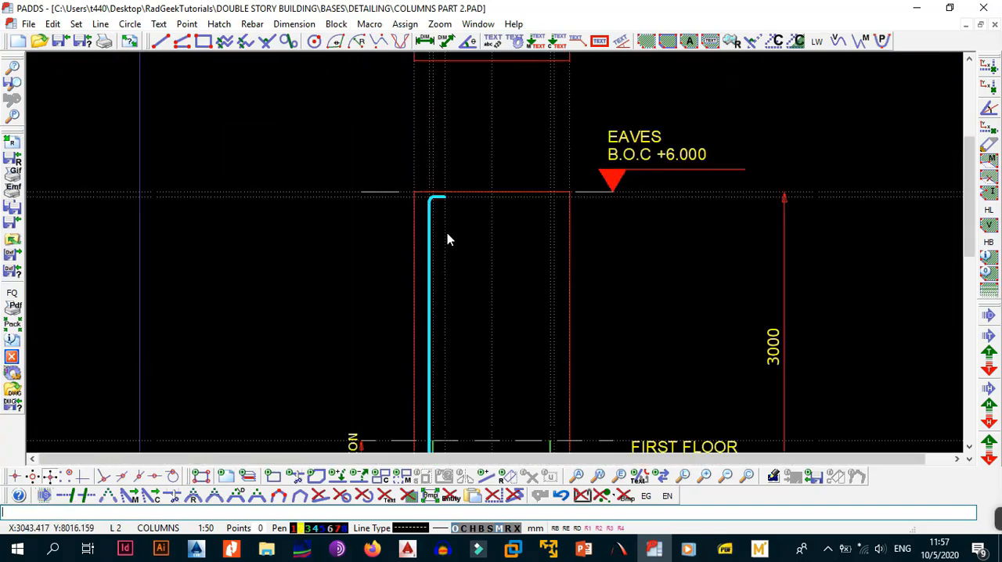
Check the A and B dimensions of the left mark 03 bar in its entity info.
key("i")
left_click(430, 236)
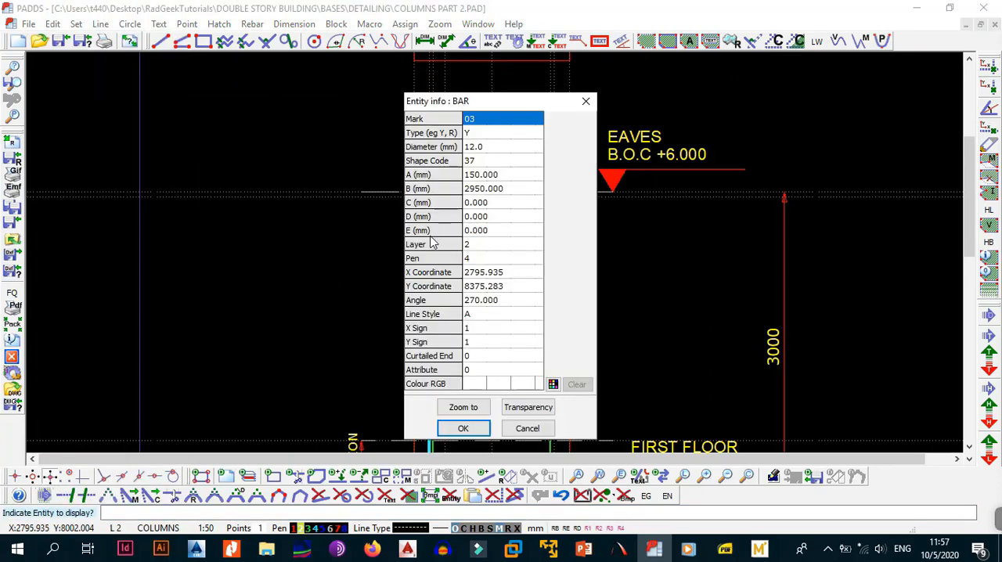
left_click(497, 177)
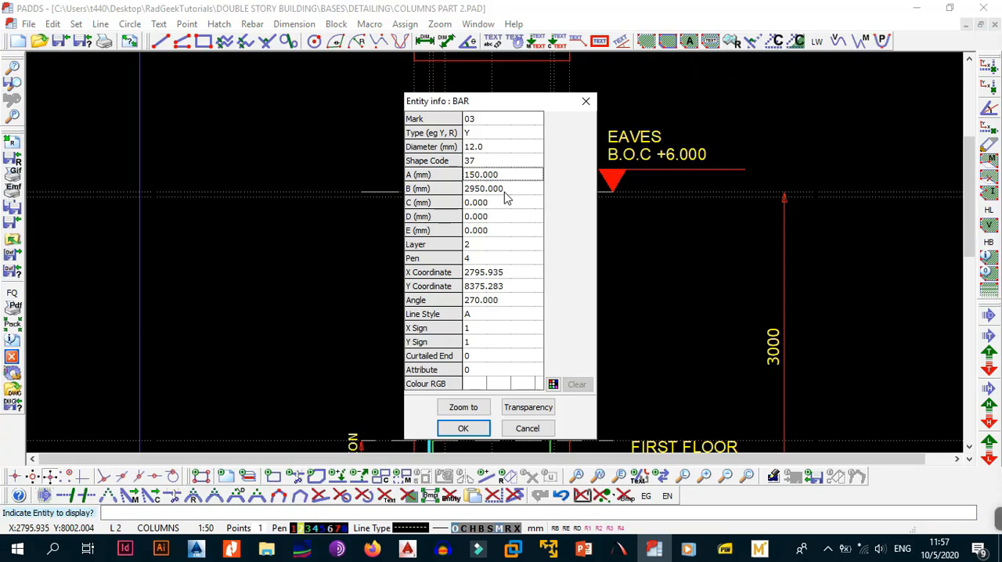
left_click(474, 427)
Mirror the left mark 03 bar about the column's vertical centreline as a copy.
key("alt+b")
key("a")
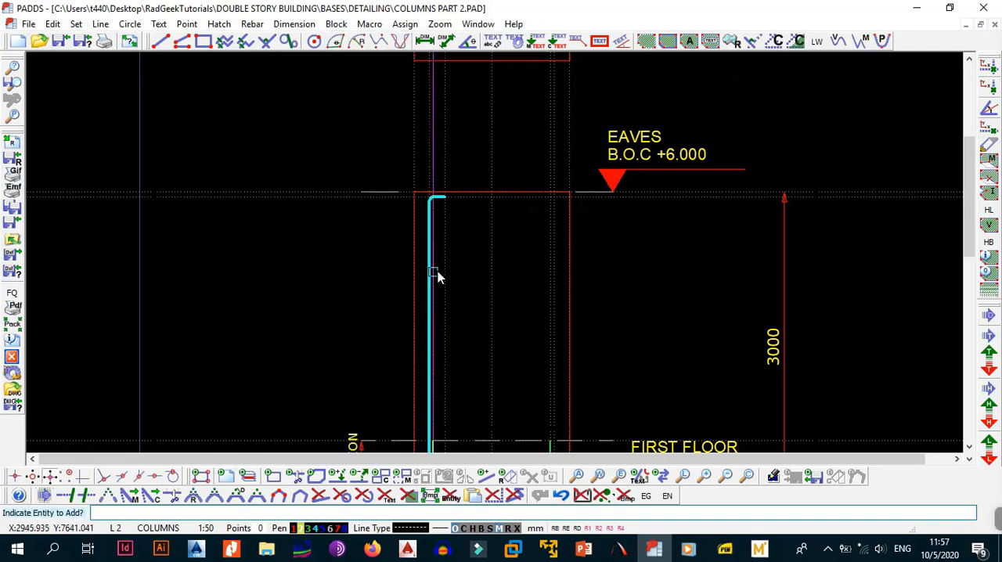
left_click(430, 258)
key("alt+b")
key("5")
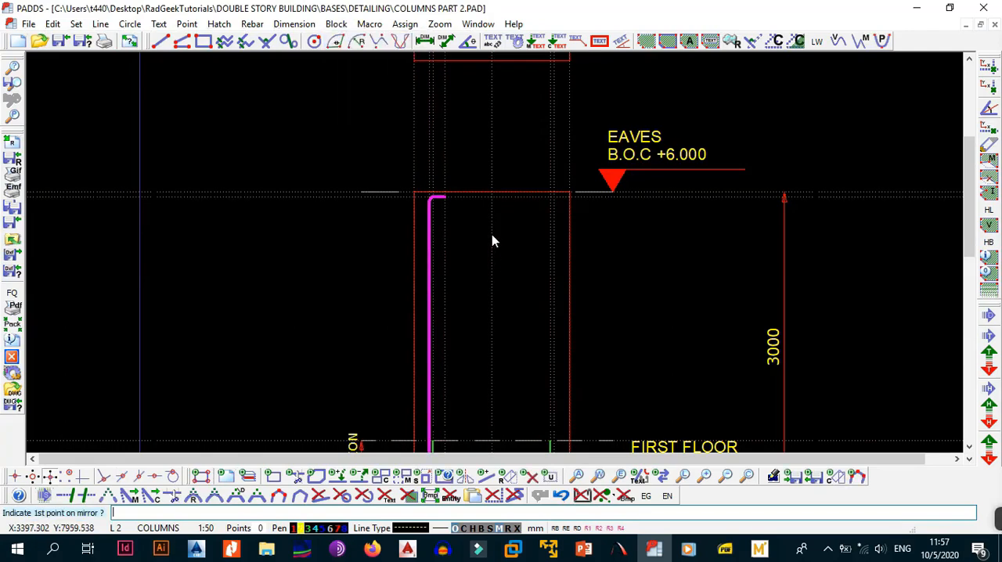
left_click(492, 202)
left_click(493, 441)
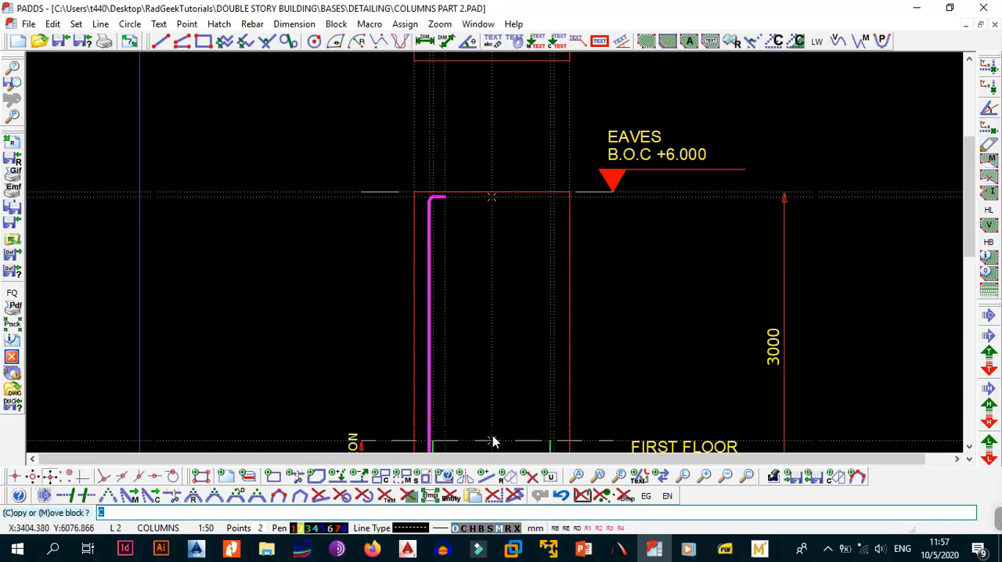
key("Return")
middle_click_drag(519, 409, 501, 320)
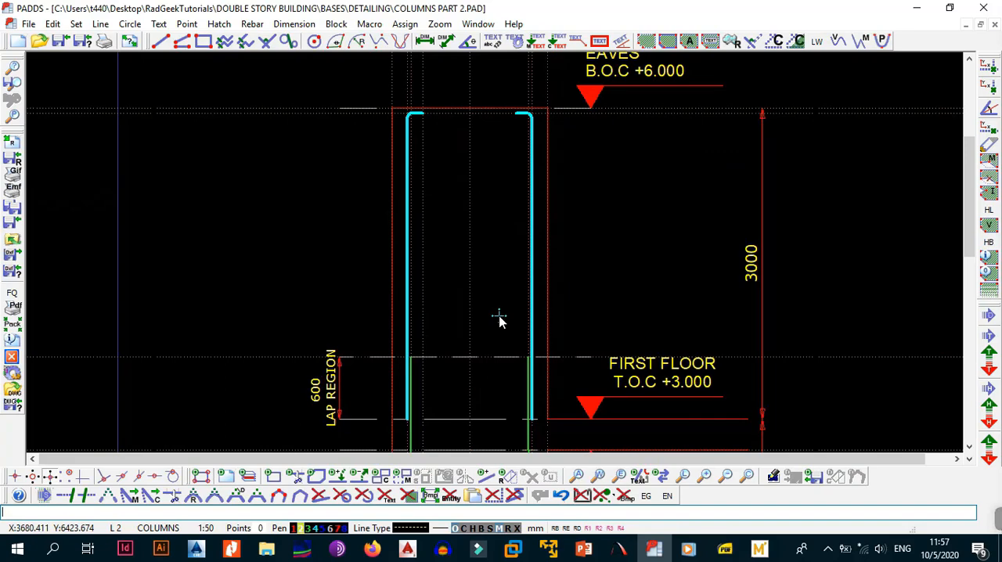
scroll(501, 317, "down", 2)
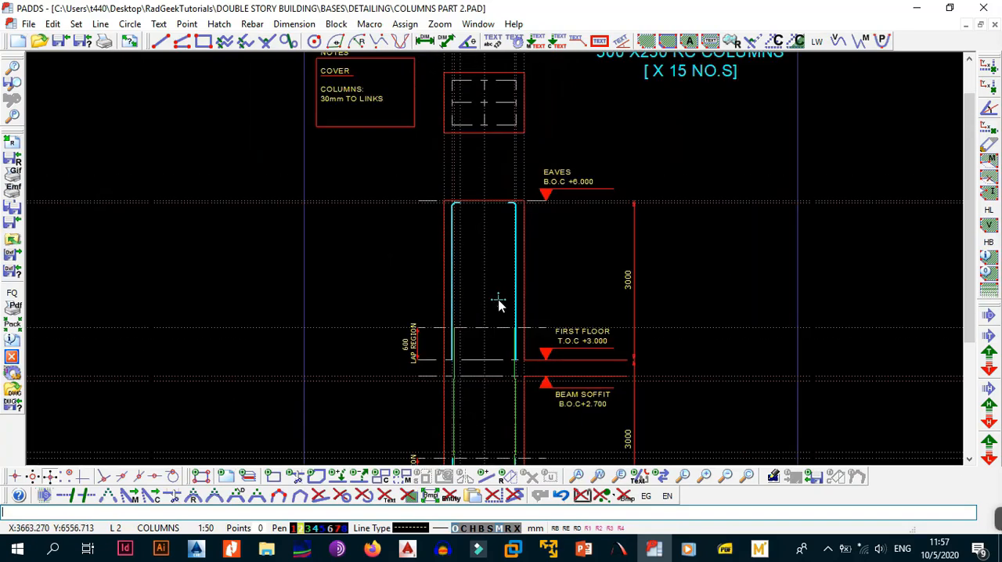
mouse_move(530, 347)
middle_mouse_down()
mouse_move(537, 309)
mouse_move(506, 289)
middle_mouse_up()
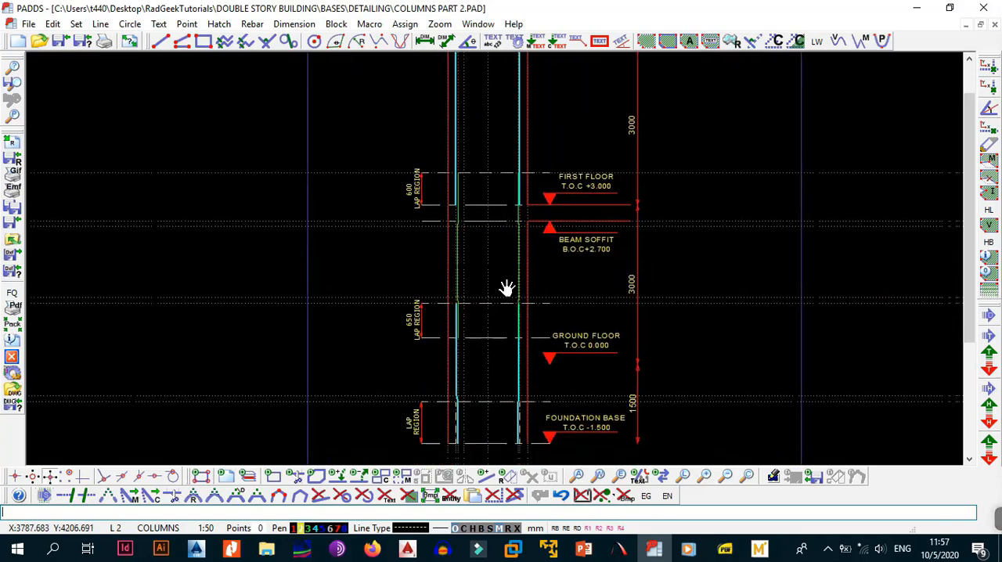
scroll(506, 288, "down", 3)
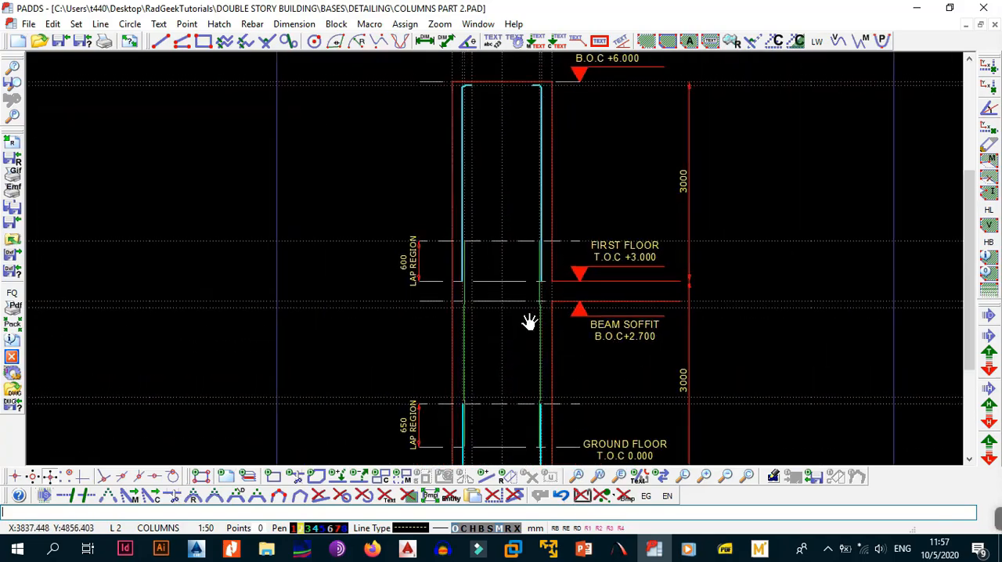
Inspect the cranked bars and their laps at the beam soffit and in the 600 and 650 lap regions.
middle_click_drag(528, 320, 517, 280)
scroll(496, 316, "up", 5)
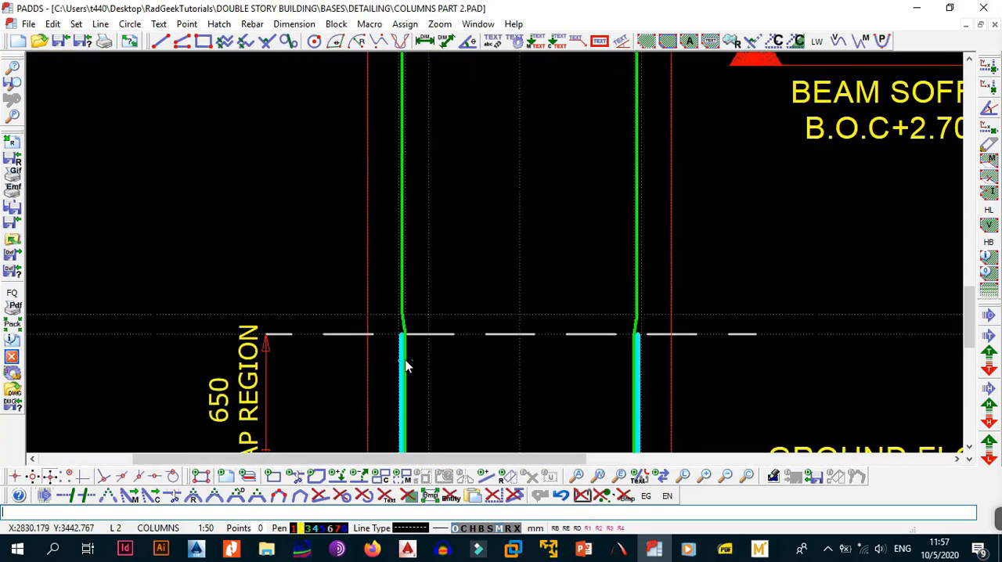
middle_click_drag(415, 259, 455, 332)
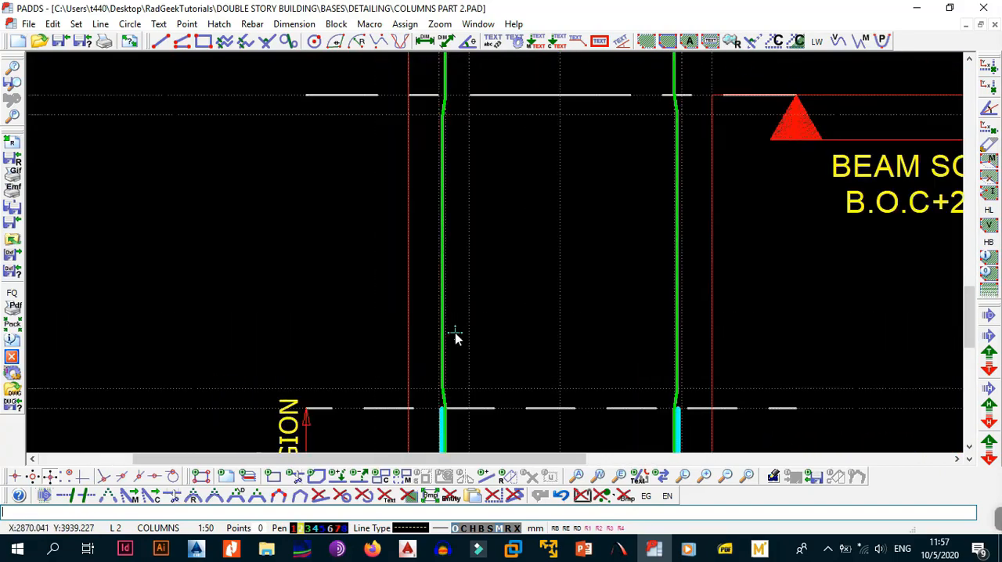
scroll(456, 332, "down", 4)
middle_click_drag(469, 279, 478, 288)
scroll(528, 232, "up", 3)
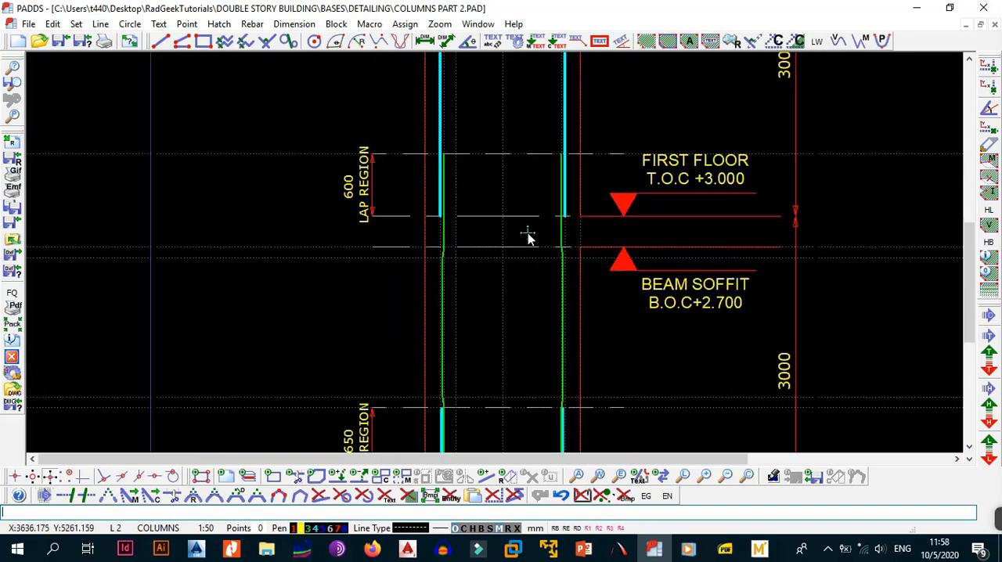
middle_click_drag(546, 257, 555, 161)
scroll(538, 210, "down", 1)
middle_click_drag(495, 311, 562, 182)
scroll(494, 291, "up", 3)
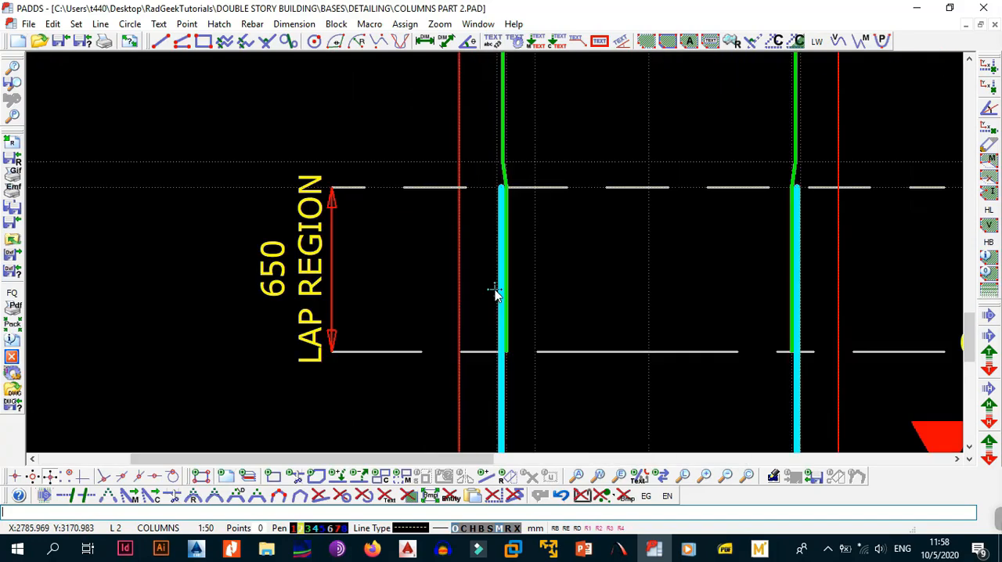
scroll(521, 291, "down", 6)
middle_click_drag(537, 214, 526, 309)
middle_click_drag(528, 453, 536, 301)
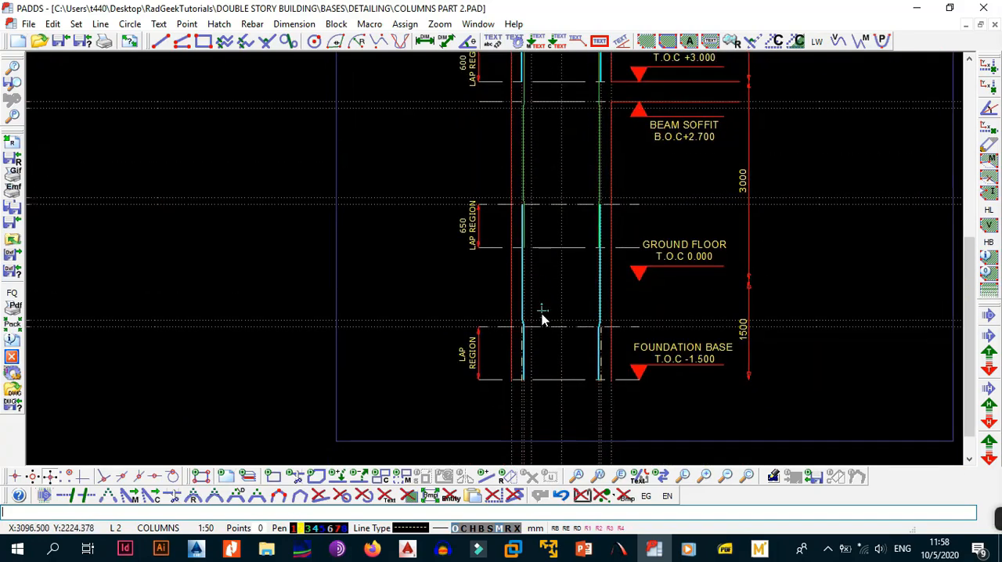
Review the column bars from the foundation base lap up to the anchor legs at the eaves.
scroll(541, 317, "up", 4)
middle_click_drag(541, 182, 559, 315)
scroll(559, 315, "down", 1)
scroll(556, 276, "up", 2)
middle_click_drag(554, 274, 549, 369)
scroll(549, 369, "down", 2)
scroll(551, 223, "up", 1)
middle_click_drag(552, 222, 547, 379)
middle_click_drag(551, 251, 555, 376)
scroll(554, 376, "down", 2)
middle_click_drag(563, 162, 578, 298)
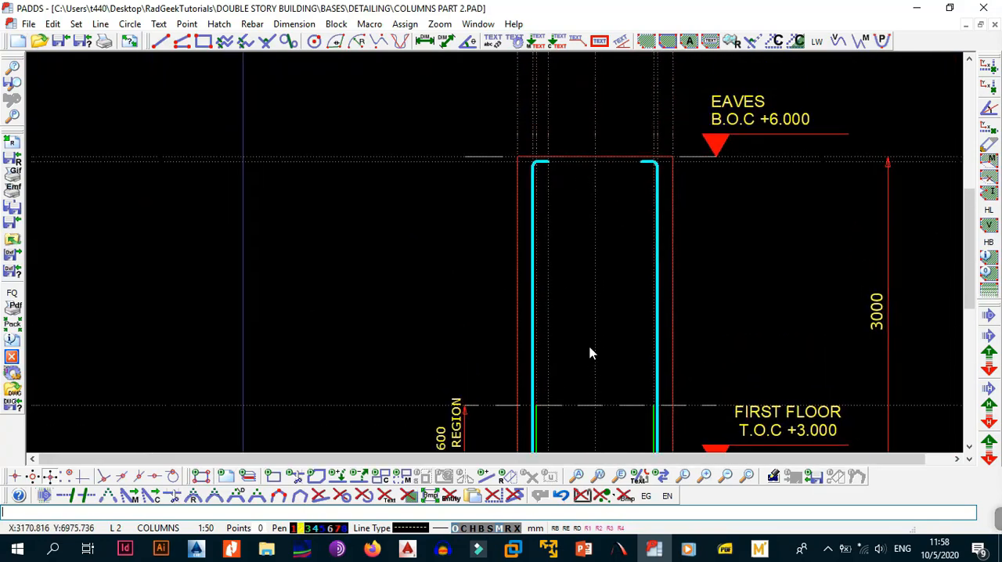
middle_click_drag(591, 349, 582, 137)
middle_click_drag(588, 199, 564, 347)
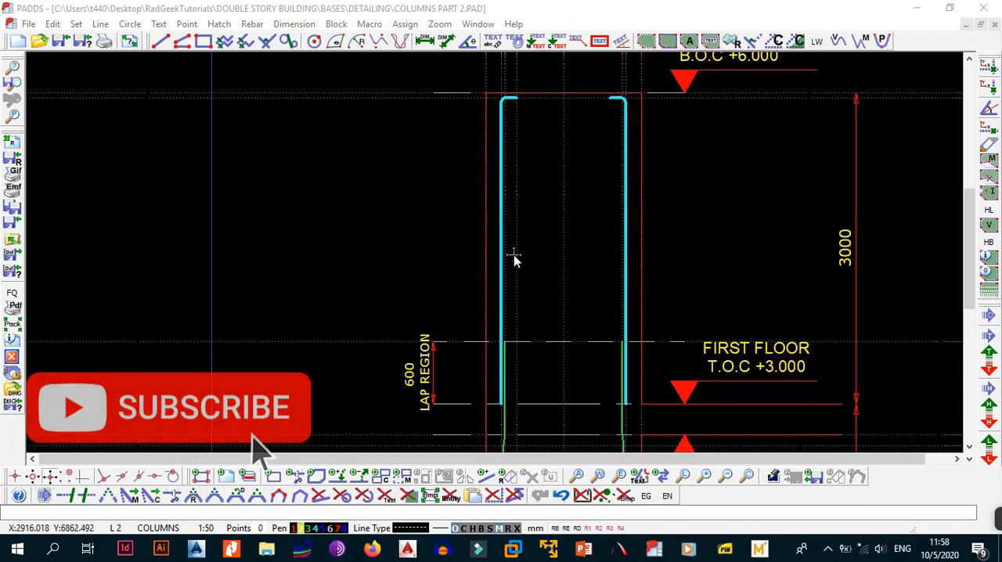
Make layer 3, SECTIONS, the current layer.
left_click(552, 274)
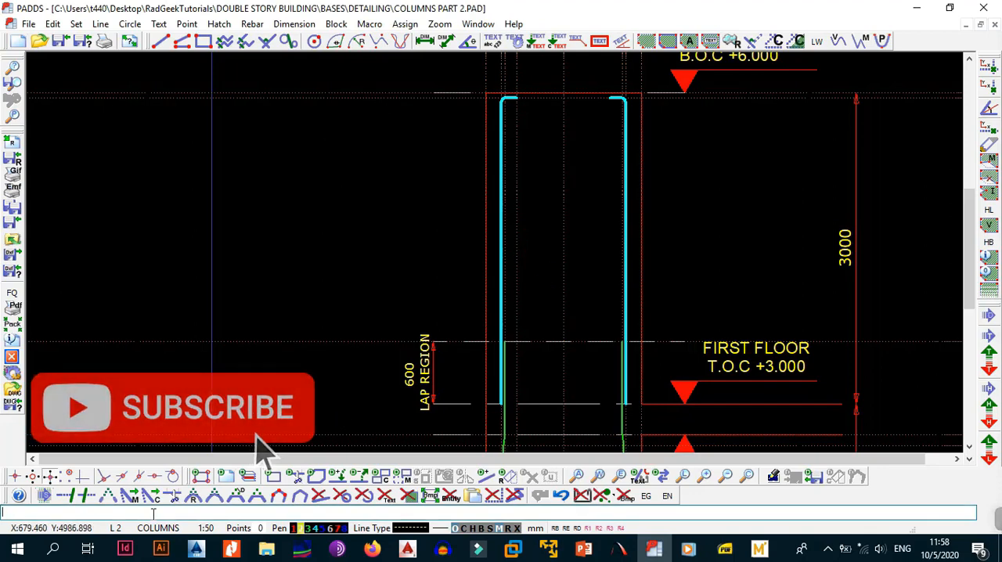
left_click(115, 528)
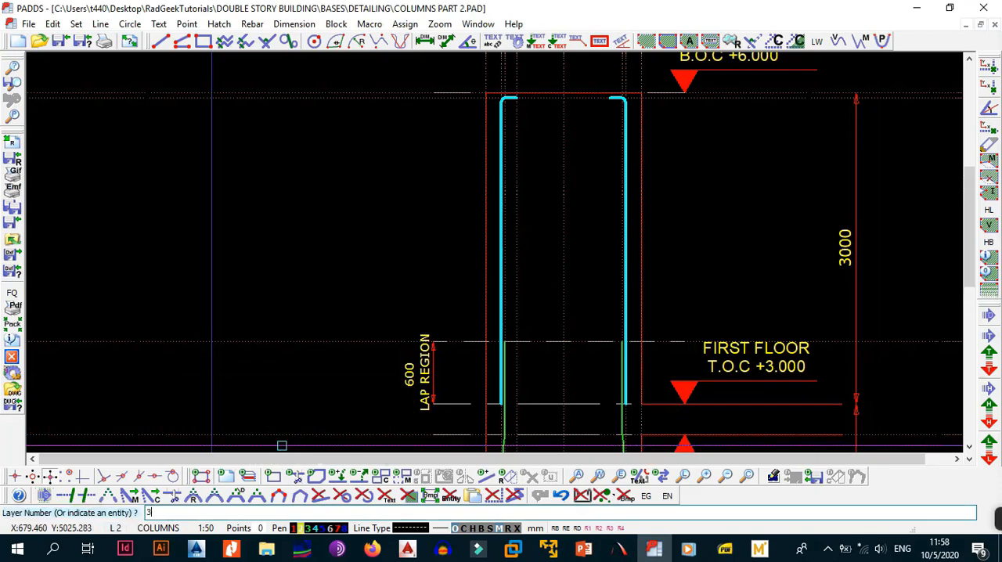
type("3")
key("Return")
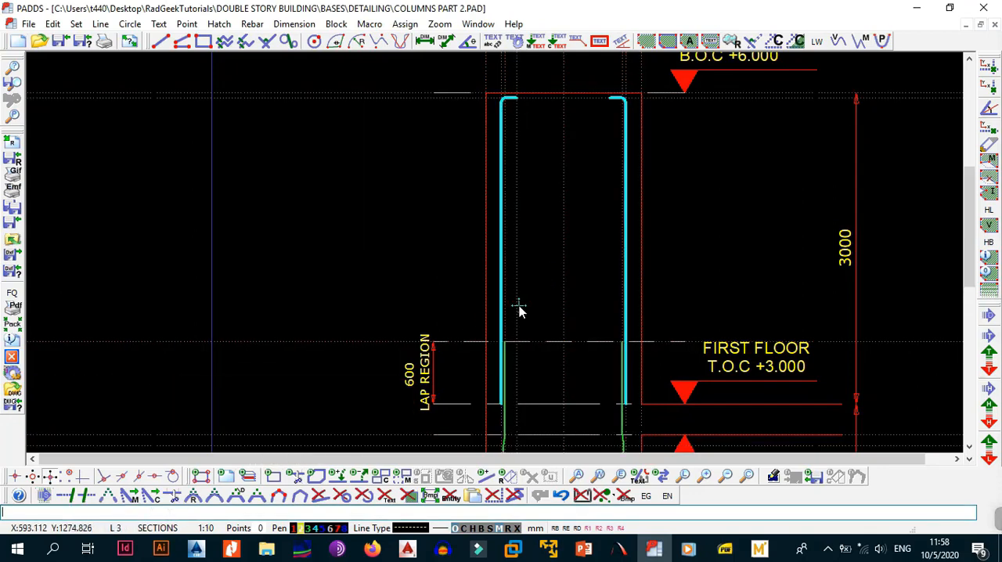
Start a new rebar for the column section, using R-type steel and reduction with 30 mm cover at top, side and bottom.
mouse_move(591, 263)
middle_mouse_down()
mouse_move(536, 319)
mouse_move(519, 297)
mouse_move(511, 335)
middle_mouse_up()
scroll(536, 319, "up", 1)
scroll(535, 318, "down", 4)
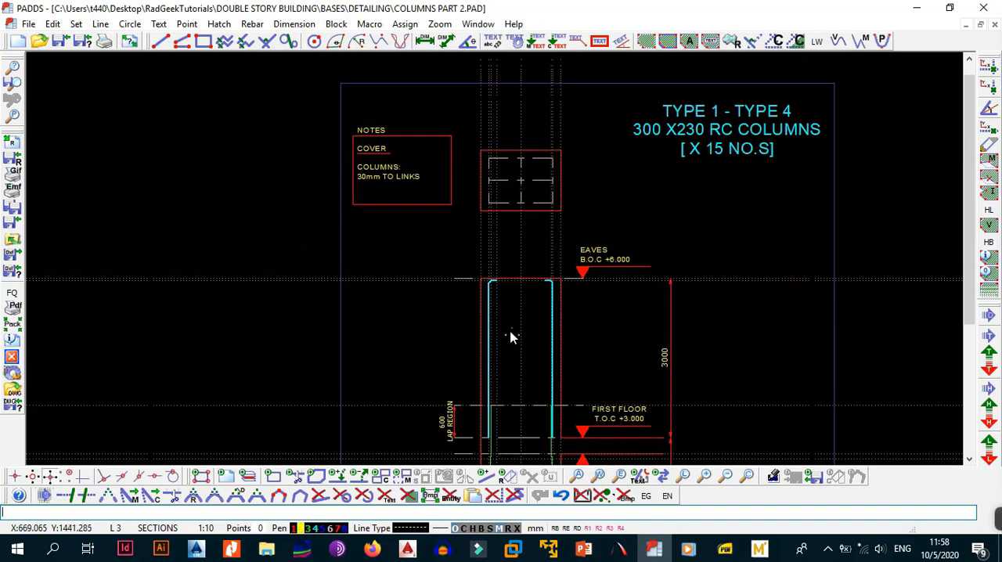
scroll(533, 253, "up", 2)
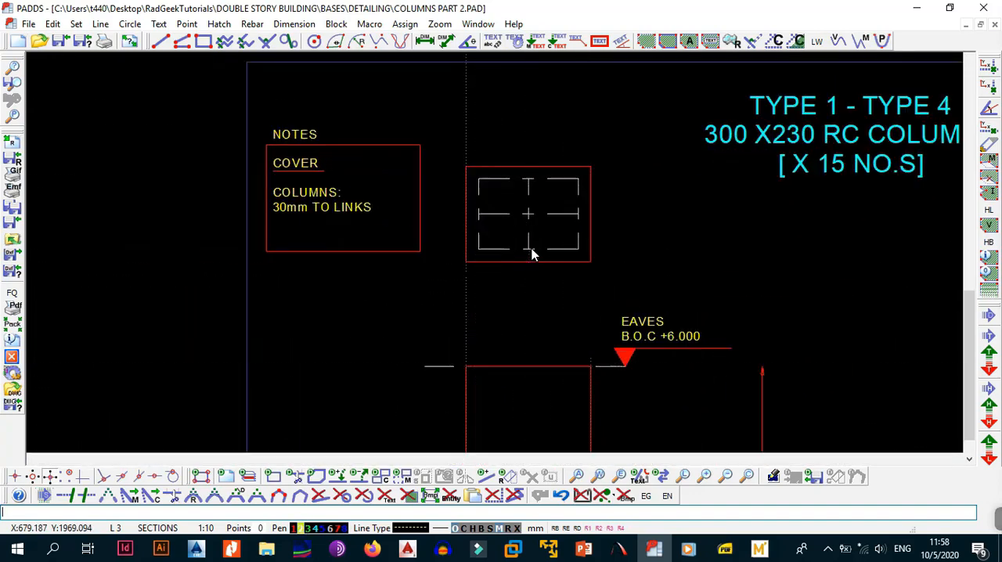
left_click(252, 24)
left_click(306, 35)
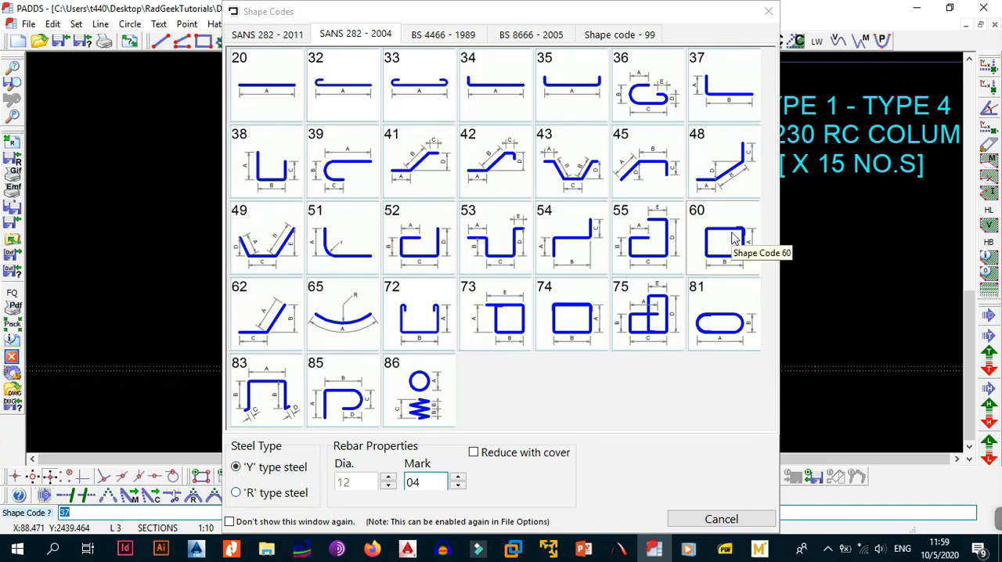
left_click(248, 496)
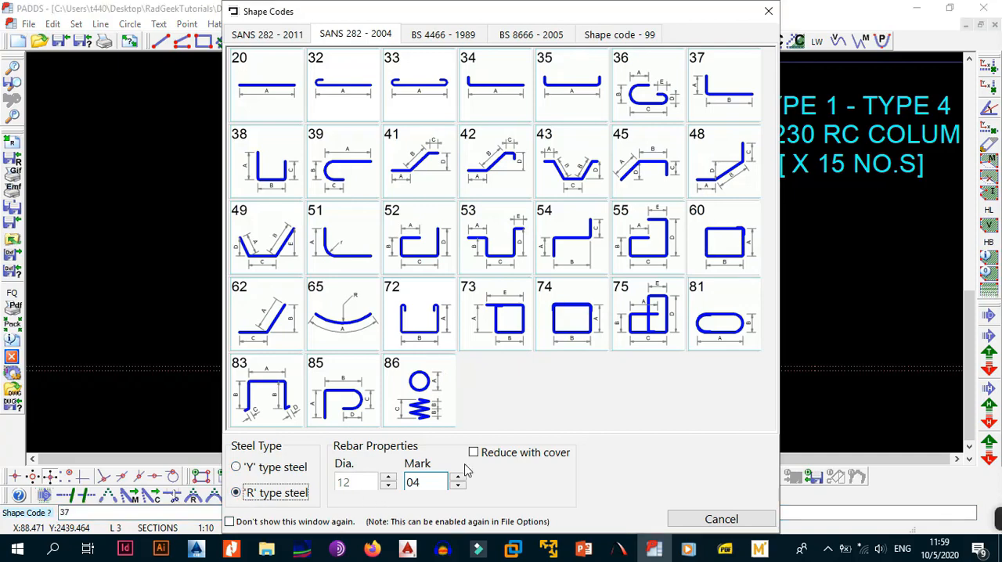
left_click(473, 452)
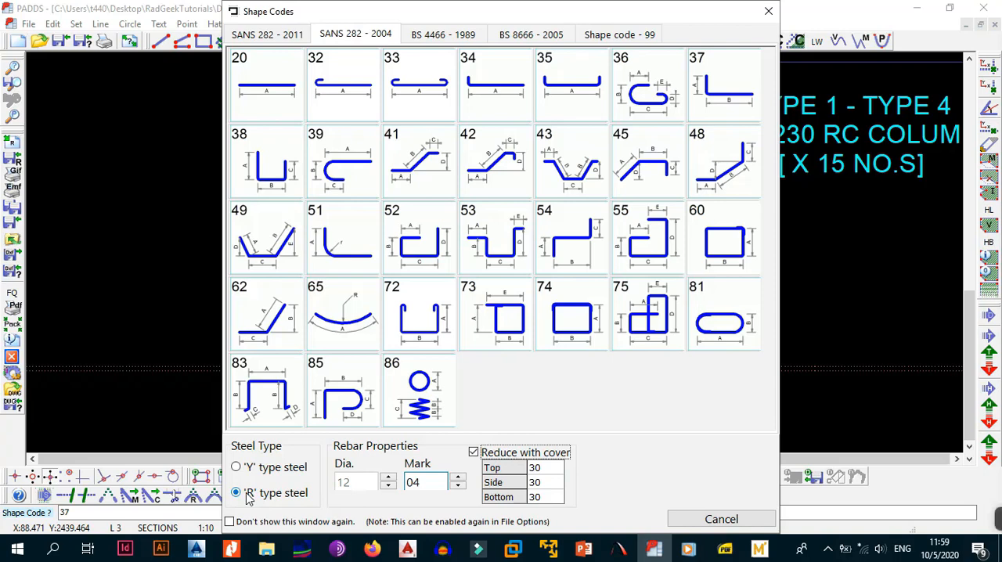
Give the bar the mark LA and choose SANS 282 - 2004 shape code 60.
left_click(430, 484)
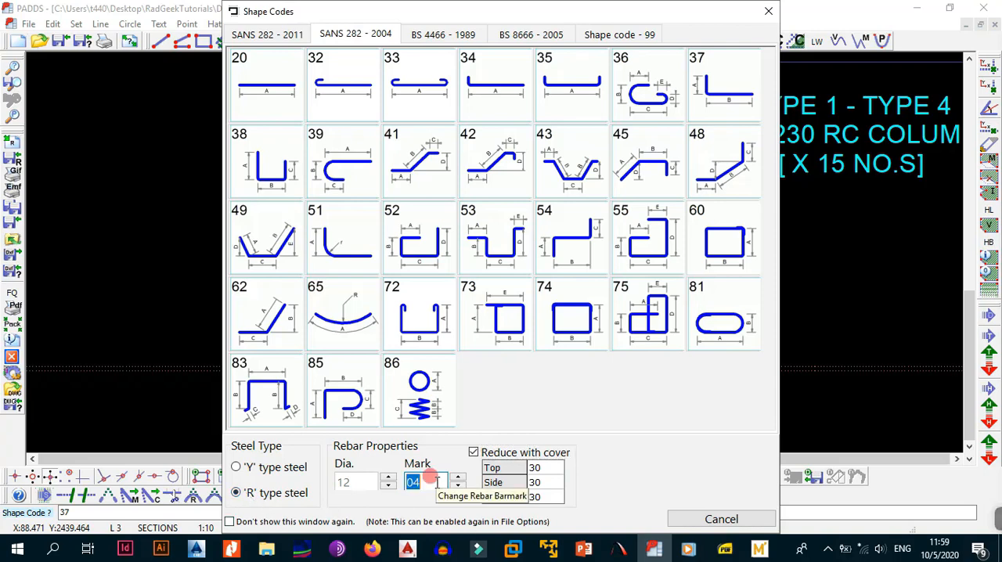
type("10")
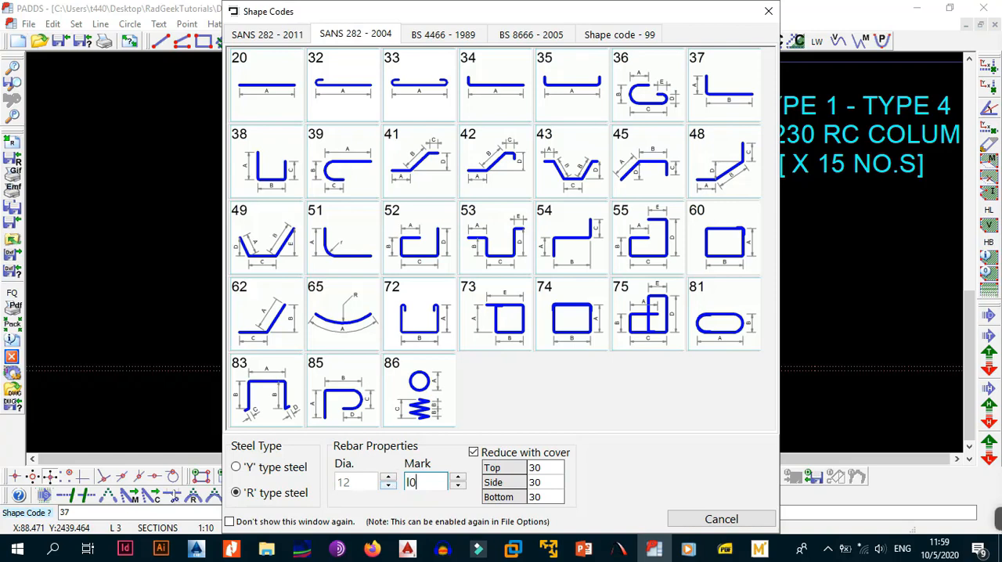
type("101")
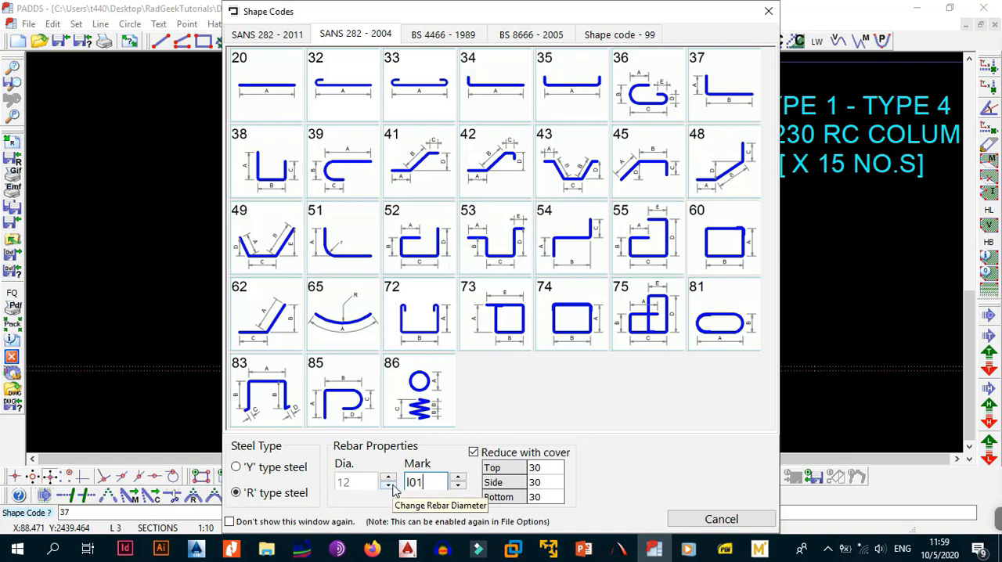
key("BackSpace")
key("BackSpace")
key("BackSpace")
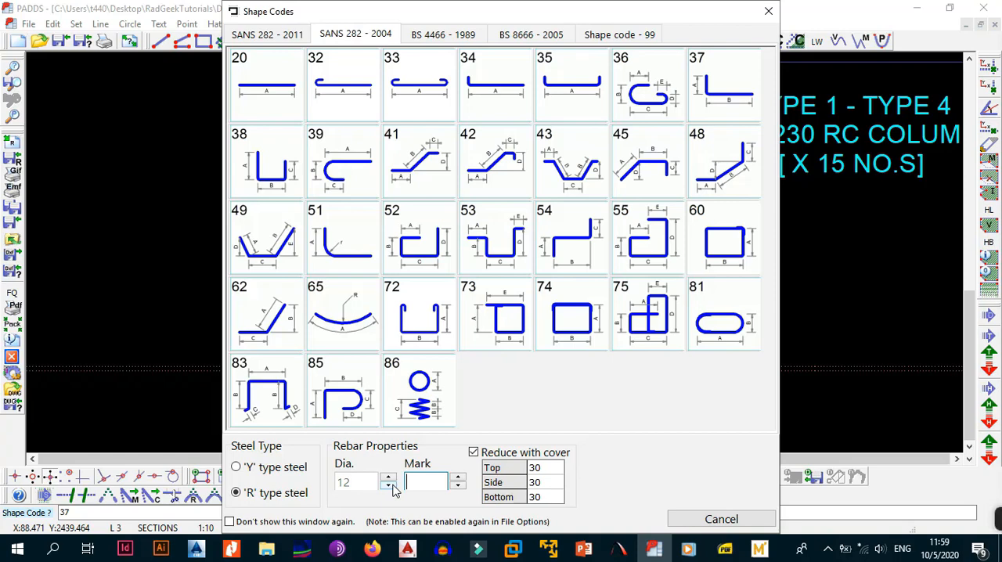
type("LA")
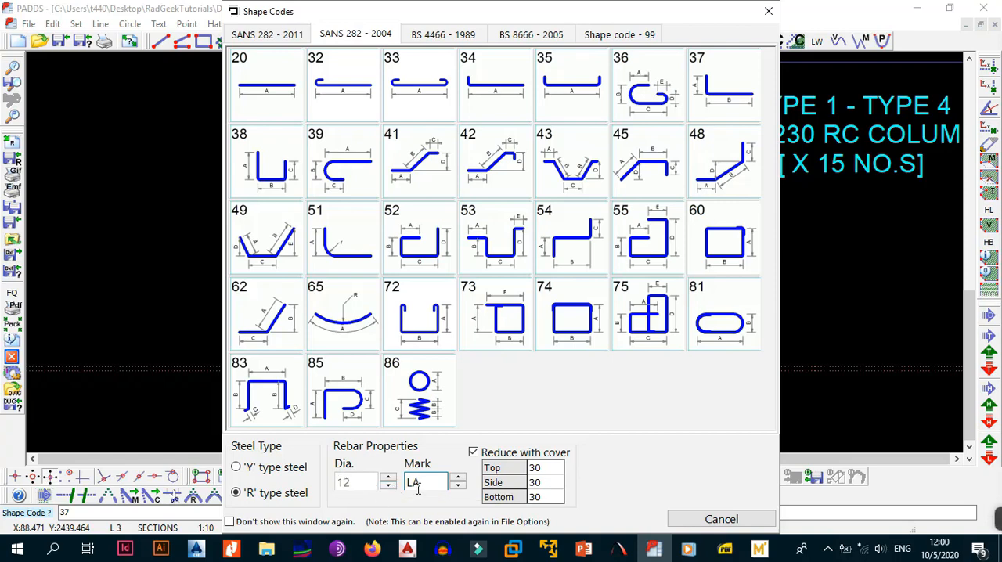
left_click(721, 240)
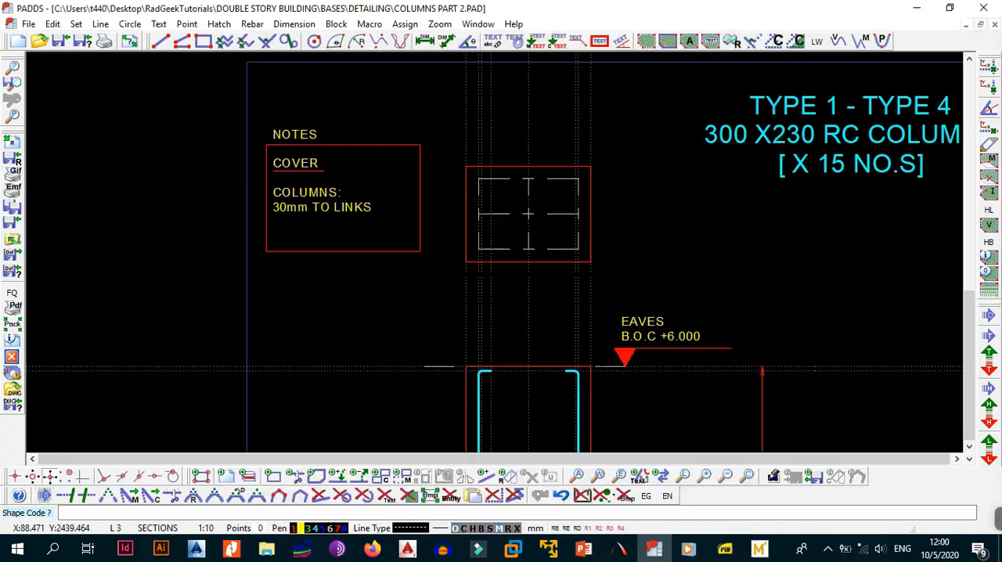
scroll(467, 170, "up", 3)
left_click(470, 169)
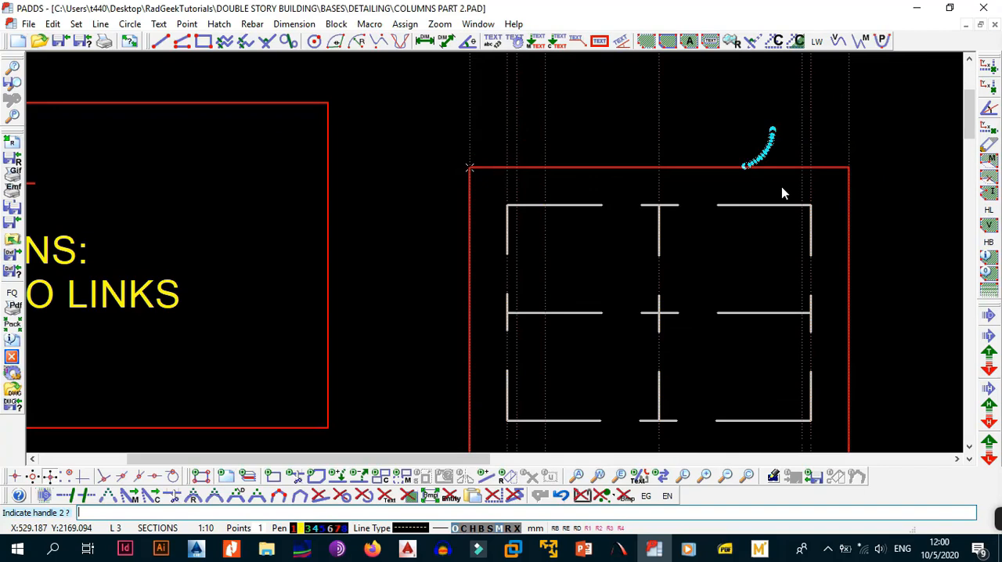
left_click(850, 167)
scroll(789, 304, "down", 3)
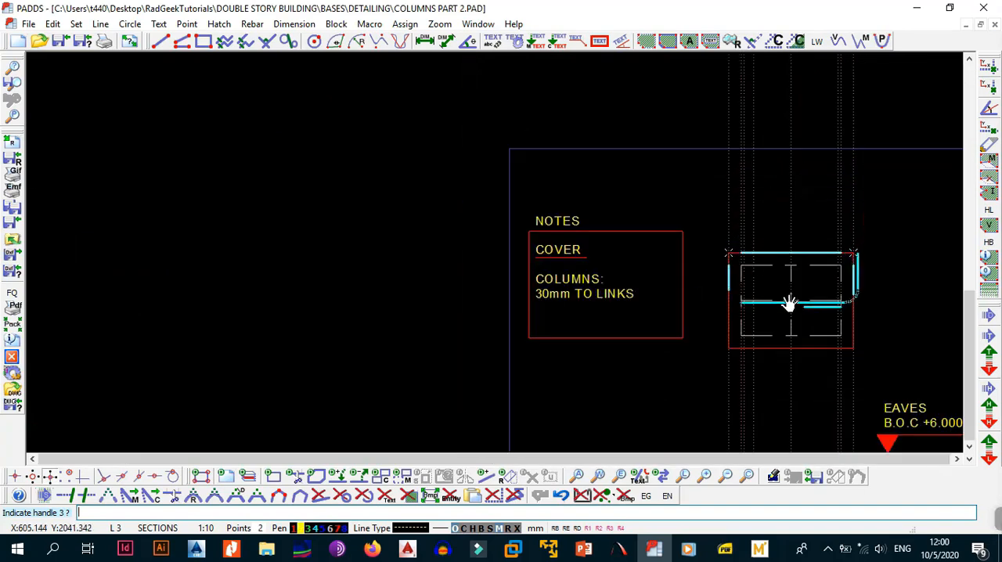
scroll(854, 349, "up", 6)
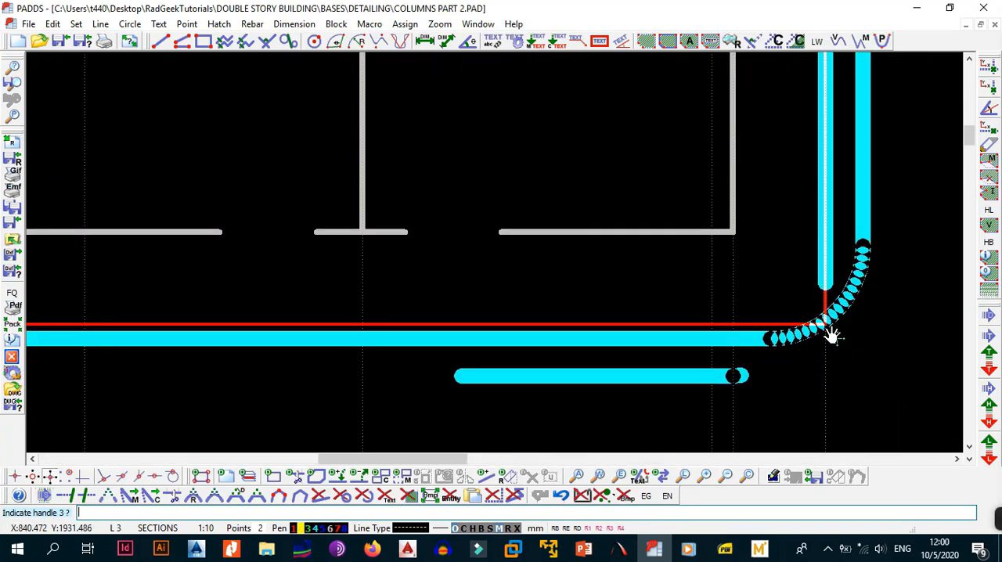
scroll(823, 325, "down", 4)
scroll(709, 270, "up", 2)
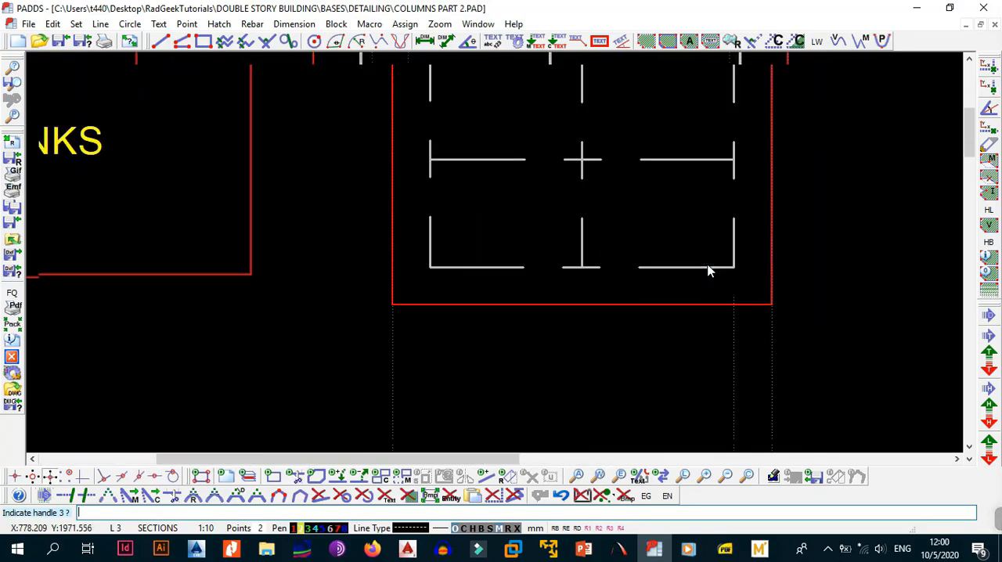
scroll(708, 266, "down", 3)
scroll(749, 230, "down", 4)
middle_click_drag(749, 230, 612, 244)
scroll(612, 244, "down", 2)
middle_click_drag(609, 285, 574, 224)
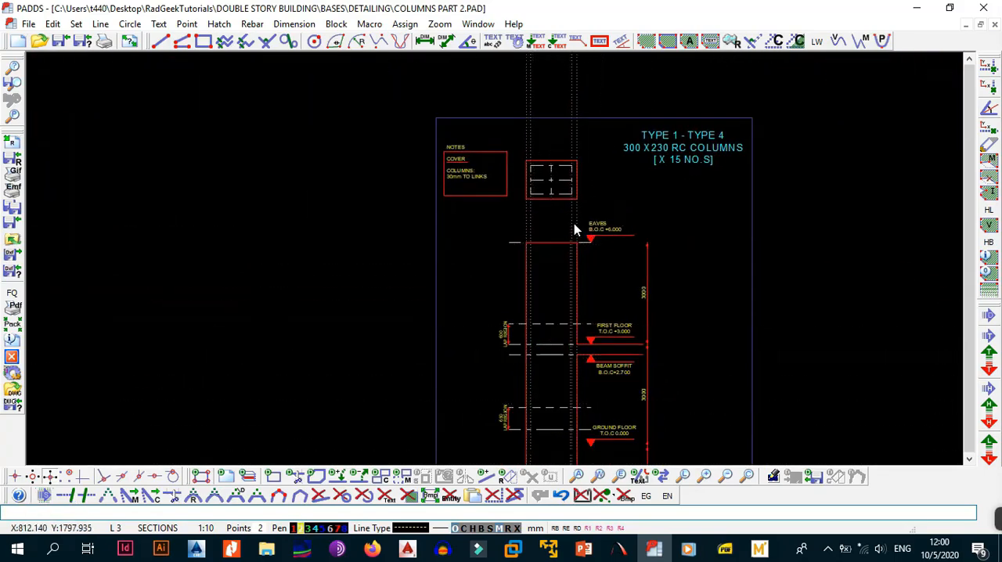
Restart the LA link as an 8 mm R-type bar with SANS 282 - 2004 shape code 60.
left_click(573, 224)
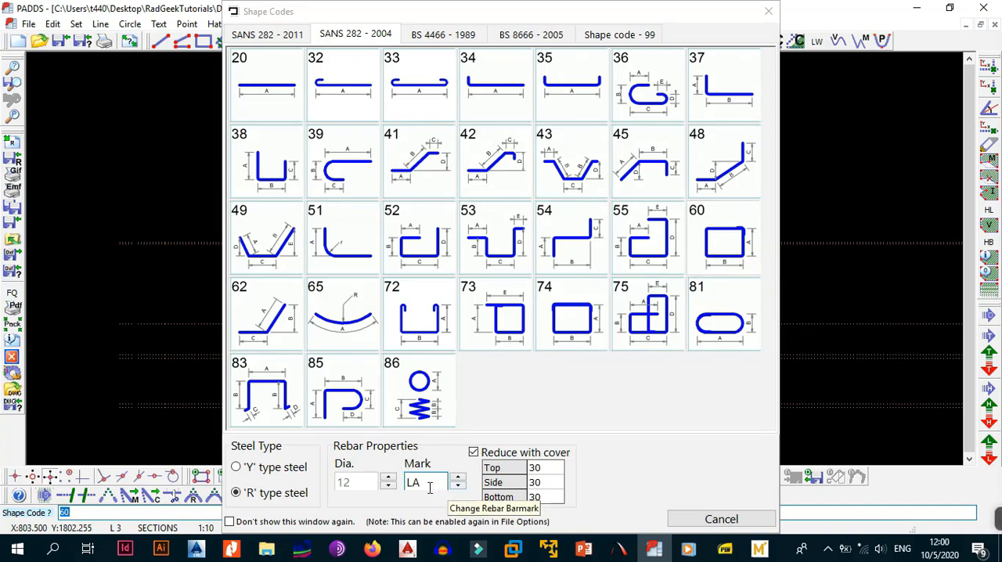
left_click(389, 486)
left_click(389, 486)
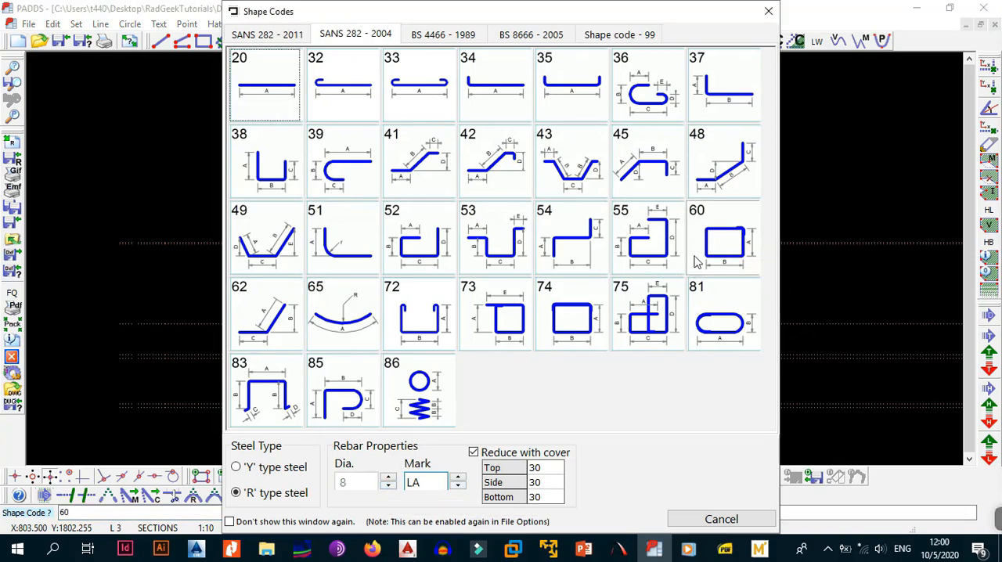
left_click(737, 228)
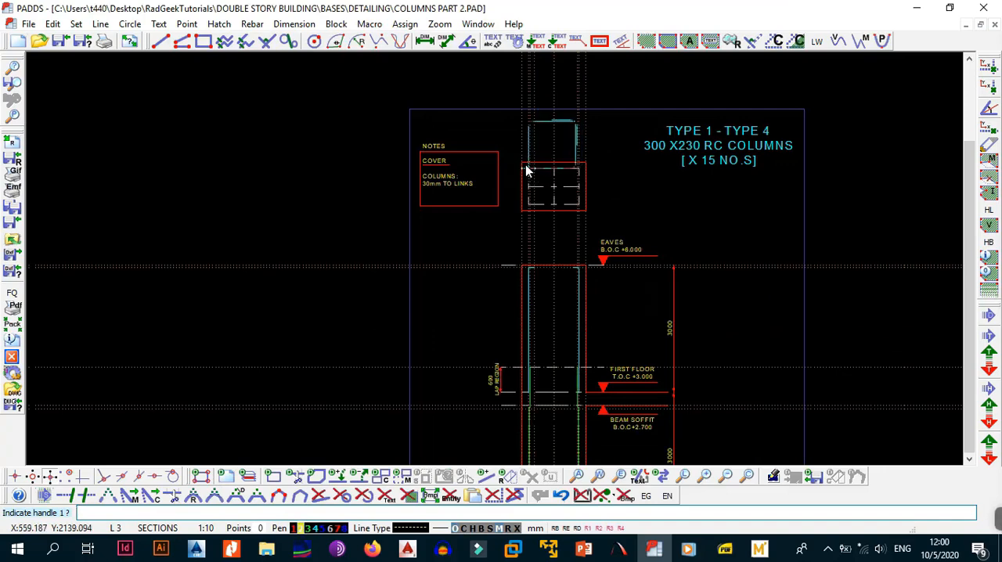
Place the shape 60 link in the column cross-section using the concrete outline's top-left, top-right and bottom-right corners.
left_click(521, 163)
left_click(587, 164)
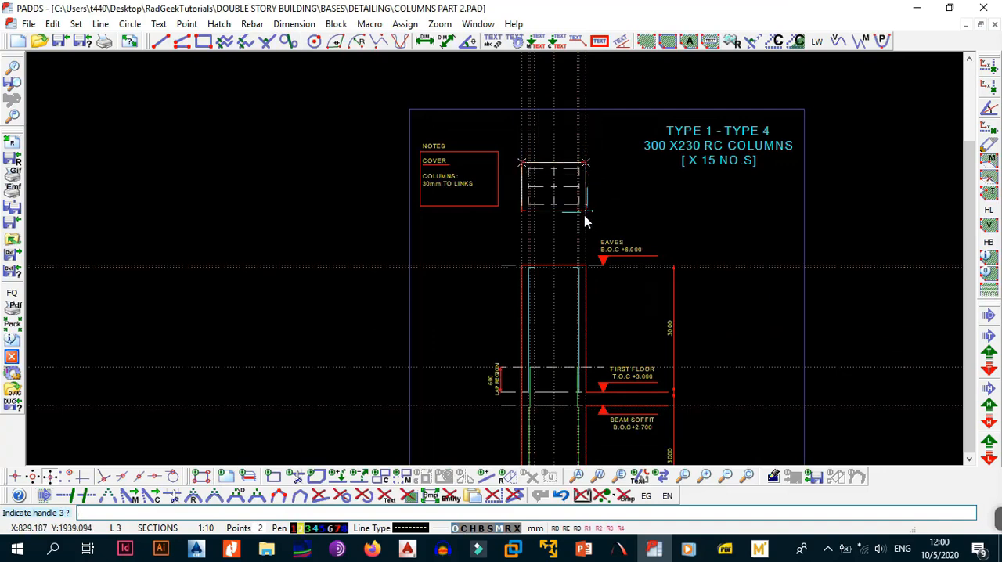
left_click(584, 208)
scroll(583, 205, "up", 4)
middle_click_drag(586, 202, 546, 295)
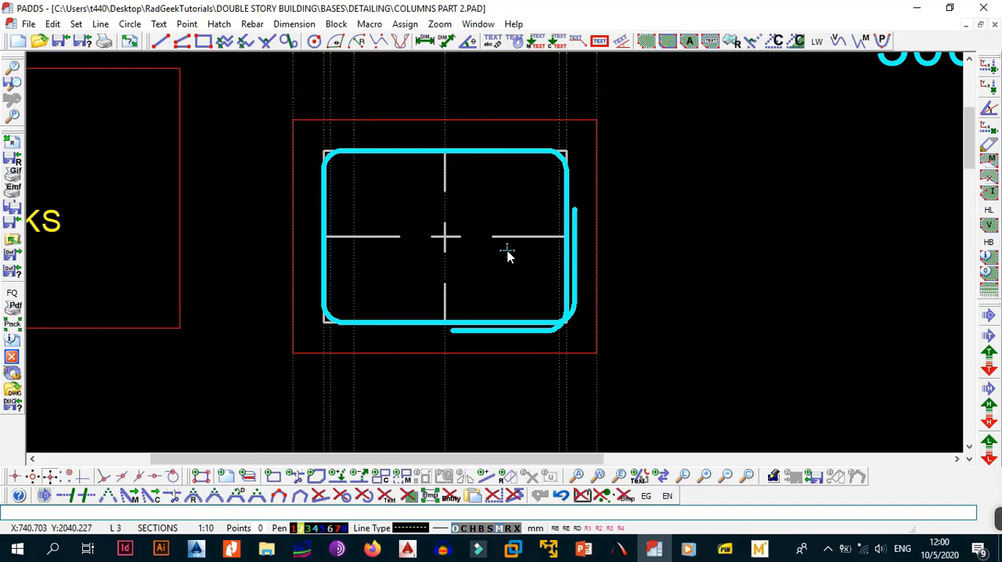
scroll(475, 282, "down", 4)
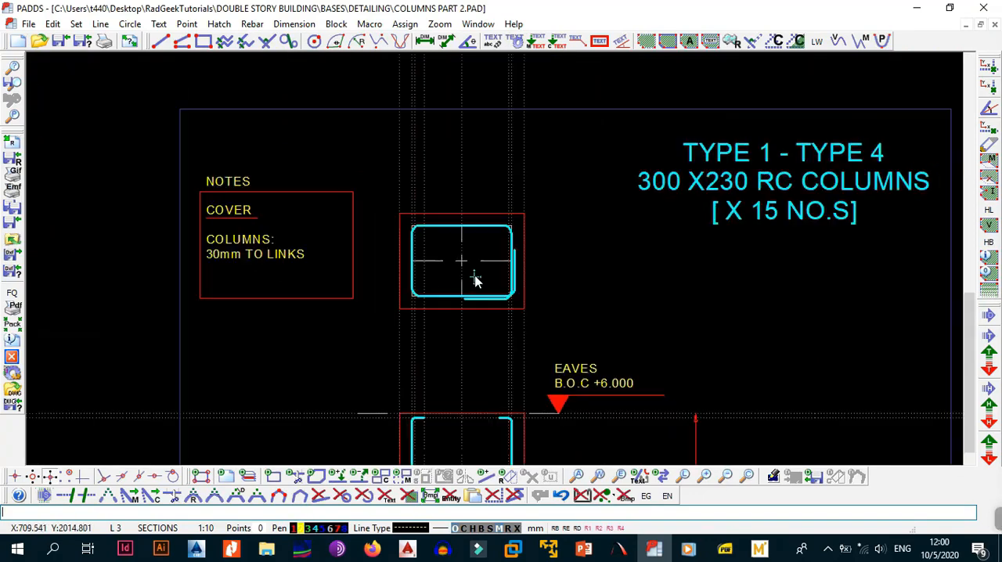
scroll(475, 279, "down", 1)
middle_click_drag(523, 287, 542, 203)
scroll(473, 210, "up", 4)
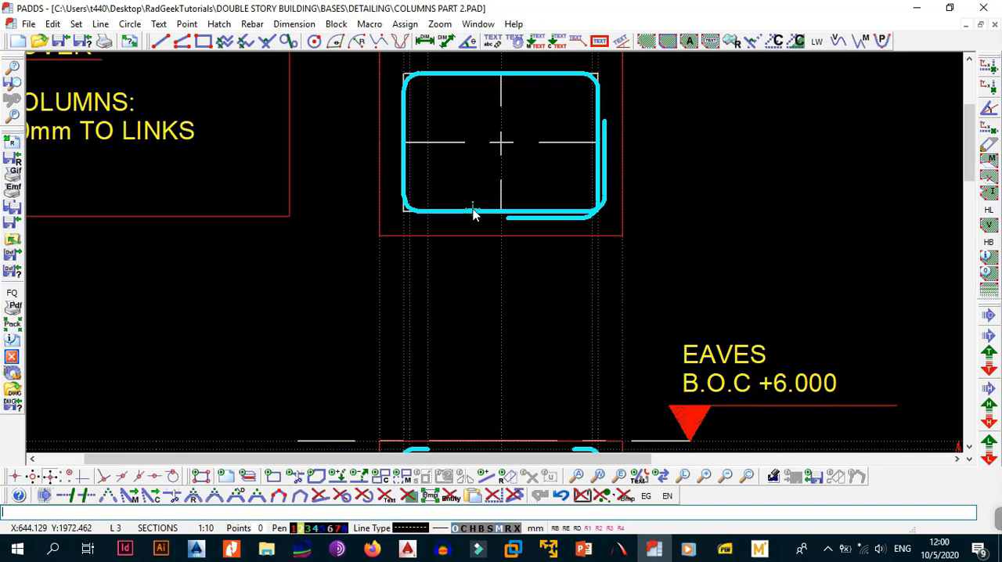
scroll(512, 213, "down", 4)
middle_click_drag(545, 186, 462, 223)
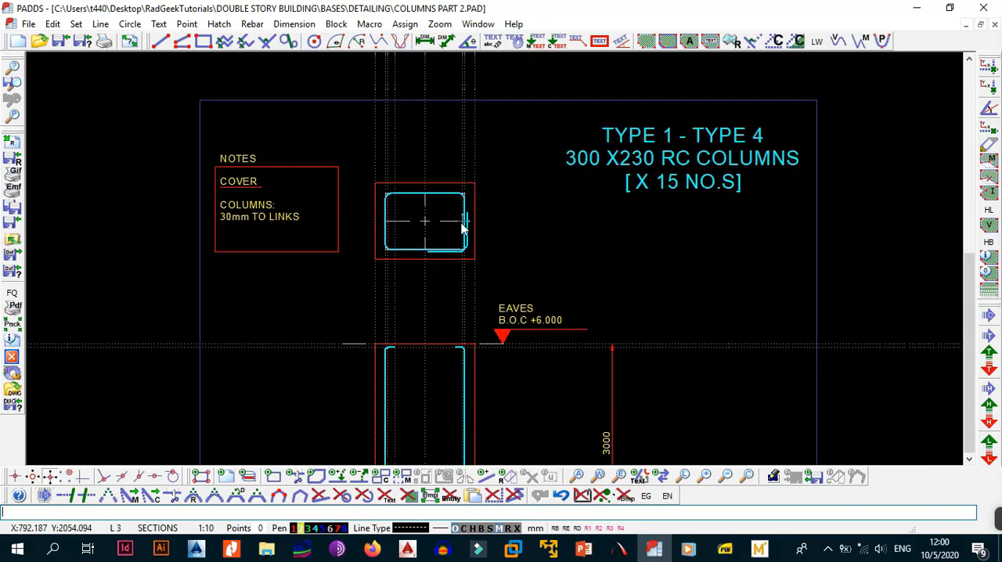
middle_click_drag(443, 281, 462, 264)
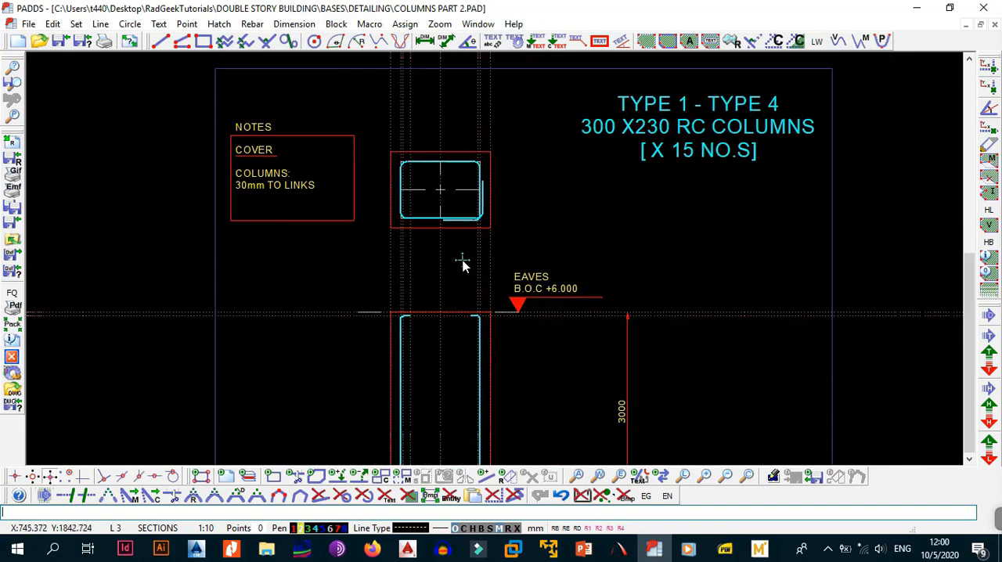
Copy the shape 60 link from the column cross-section into the empty space beside it.
scroll(463, 264, "down", 2)
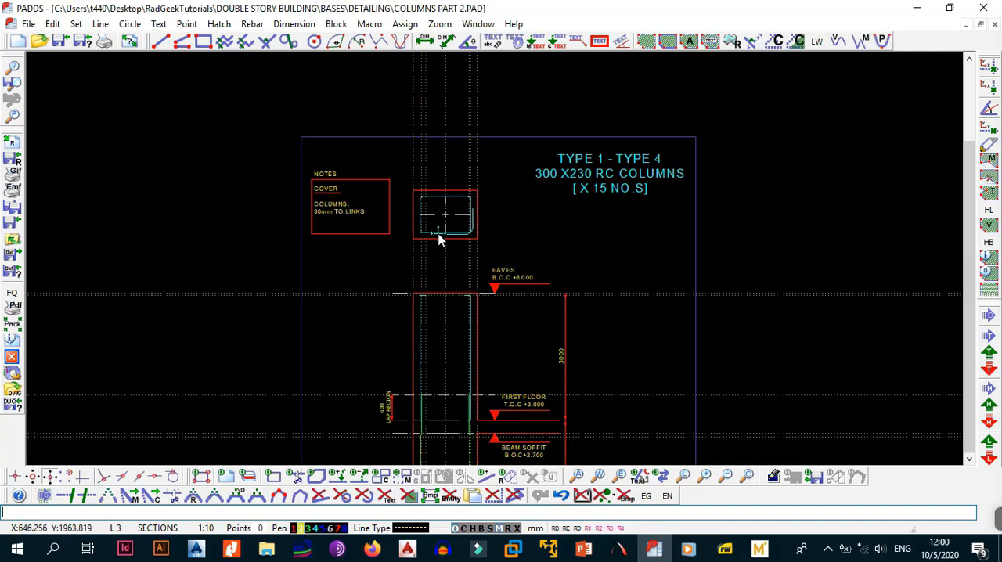
scroll(438, 238, "up", 2)
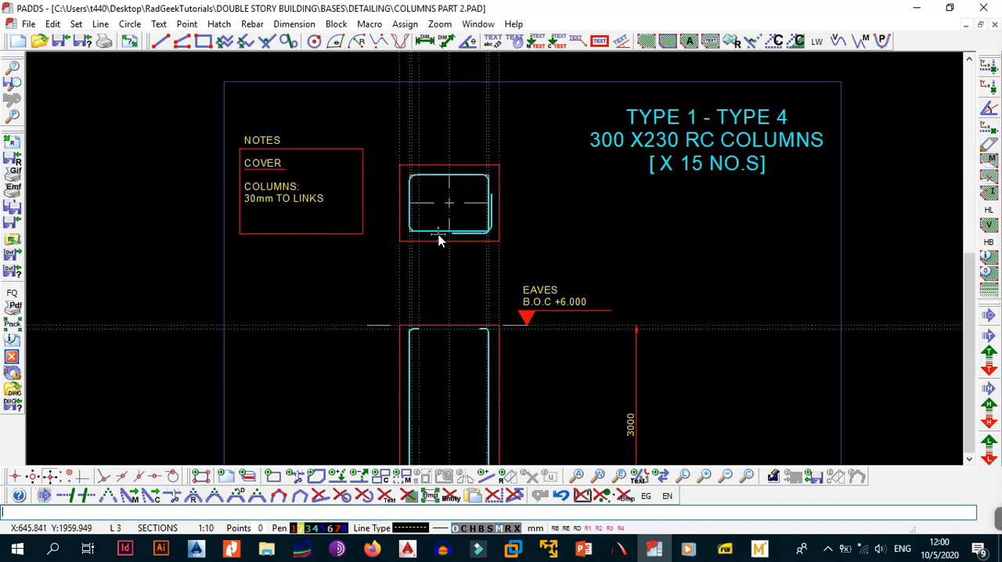
key("alt+b")
key("a")
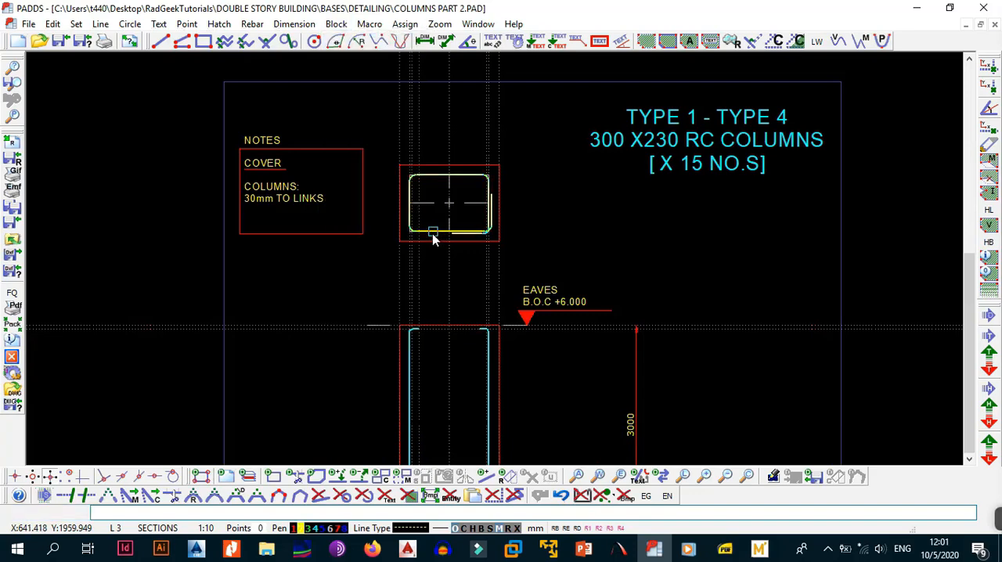
left_click(433, 233)
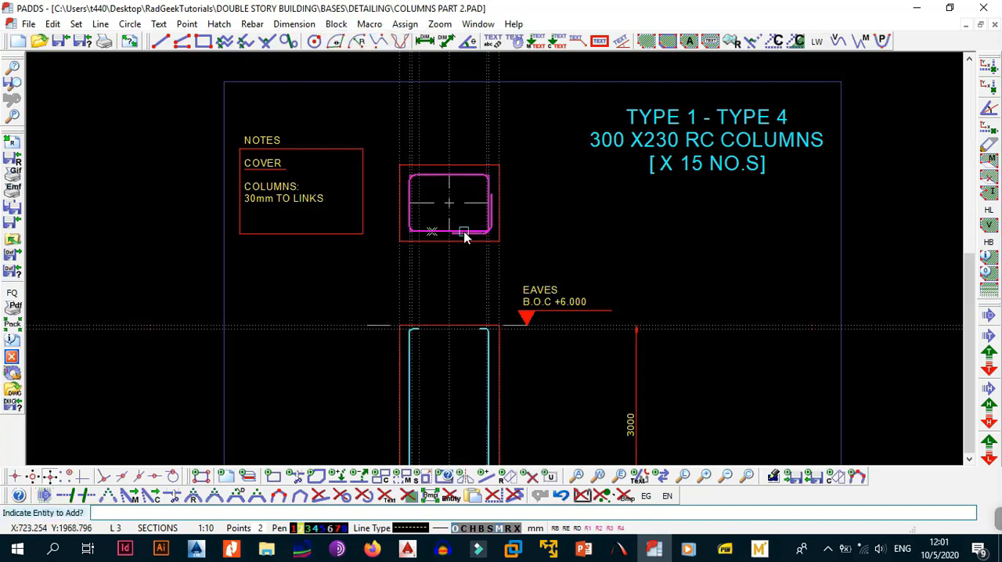
key("alt+b")
key("3")
left_click(463, 234)
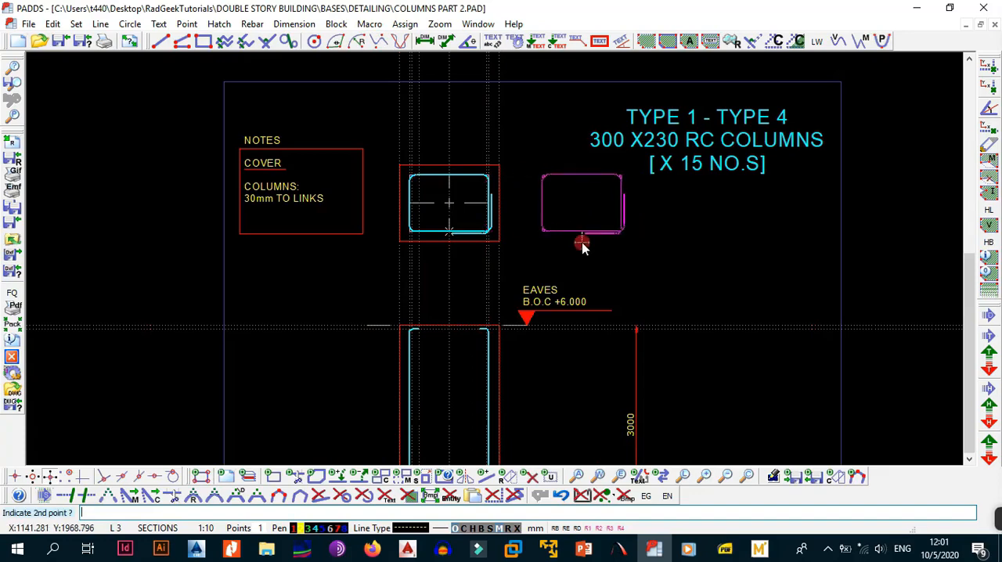
left_click(583, 241)
Change the Y Sign of the copied LA link so that it is drawn edge-on for the elevation.
key("alt+b")
key("w")
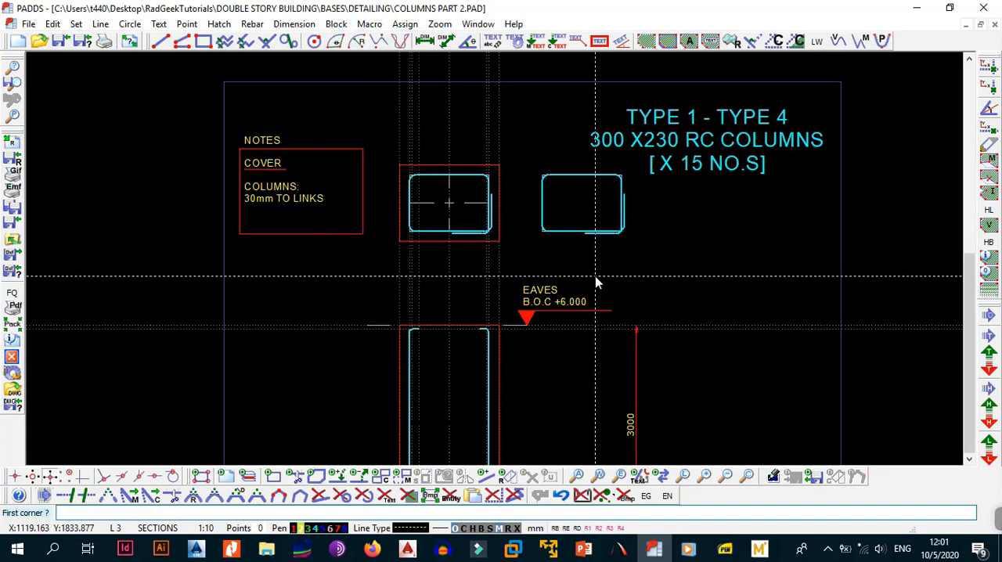
left_click(633, 163)
left_click(547, 254)
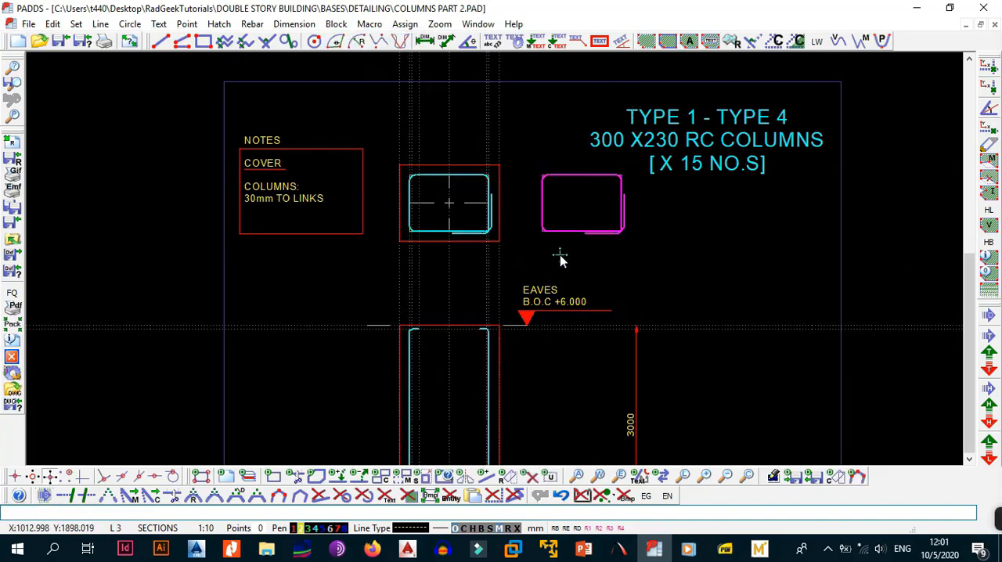
key("alt+e")
key("i")
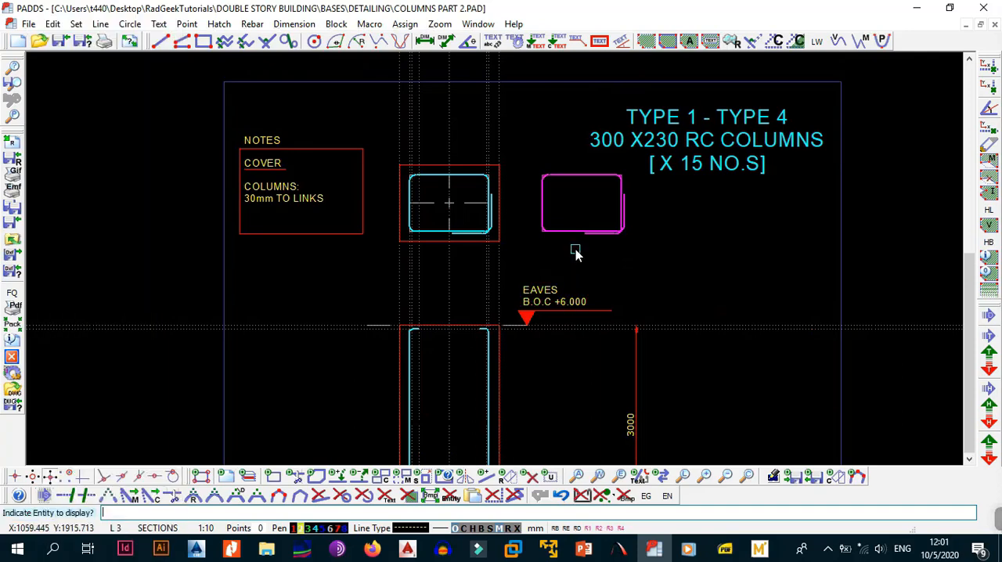
left_click(572, 231)
left_click(502, 342)
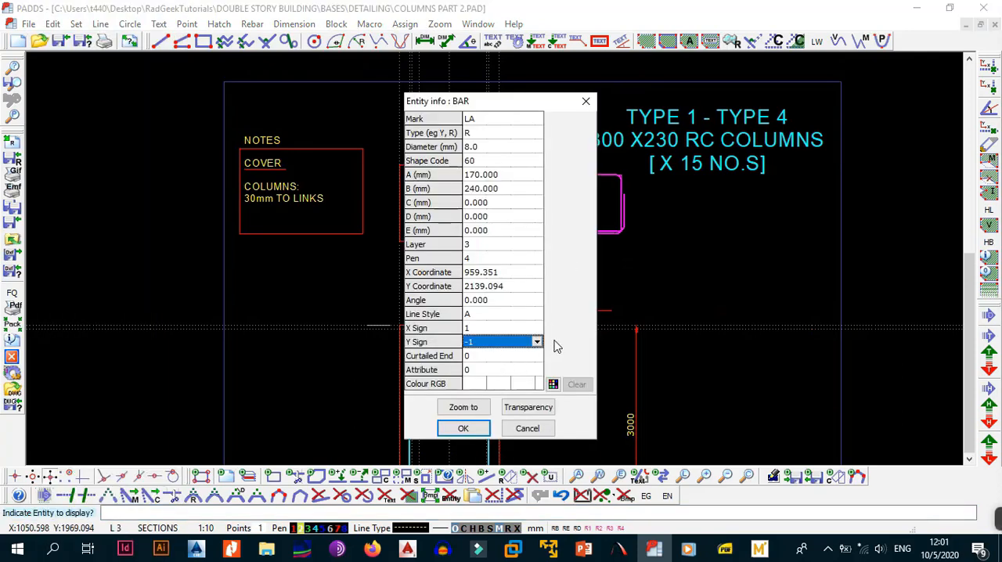
left_click(537, 342)
left_click(526, 365)
left_click(463, 429)
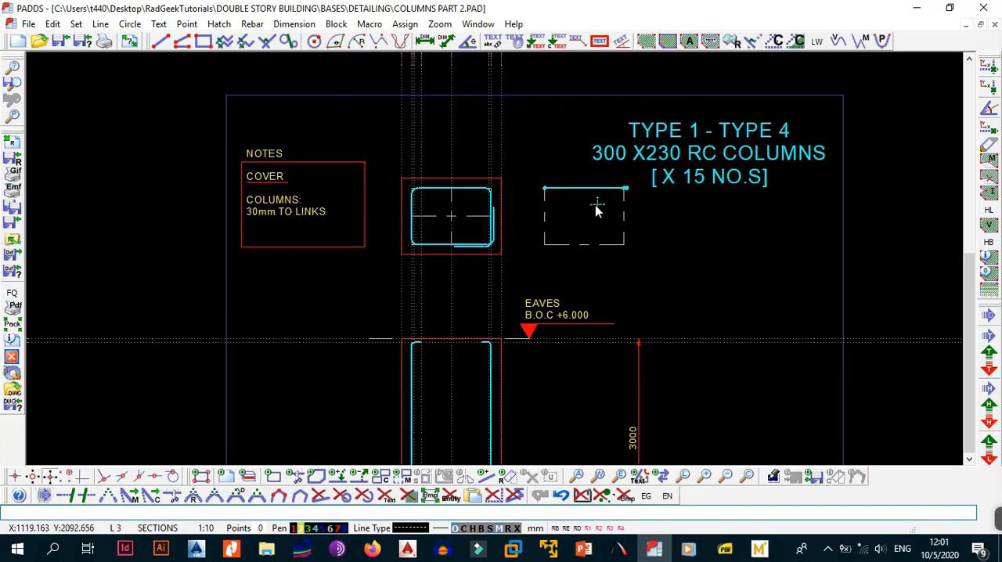
Move the edge-on link into the column elevation, between the beam soffit and the 650 lap region.
key("alt+b")
key("b")
left_click(523, 165)
left_click(644, 217)
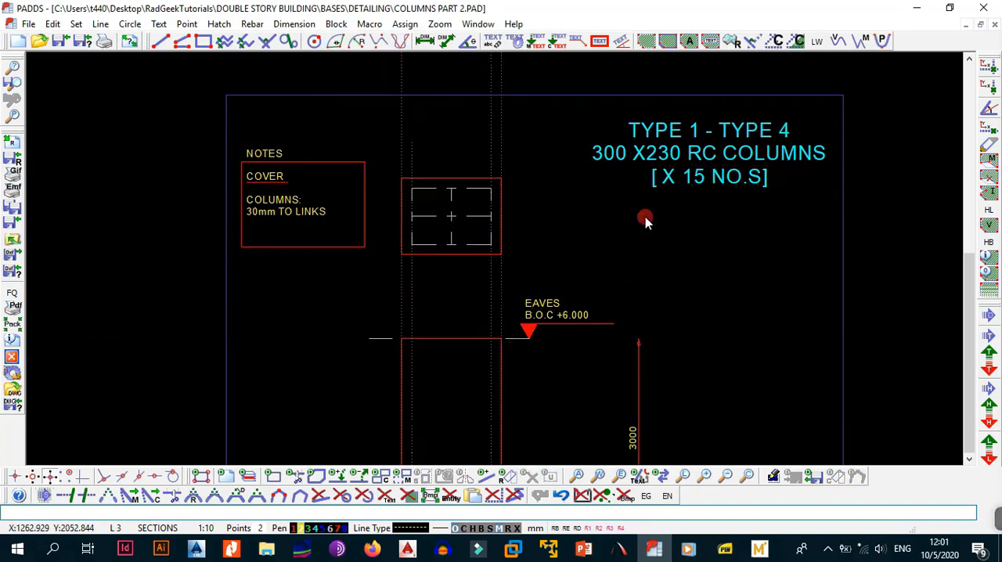
key("alt+b")
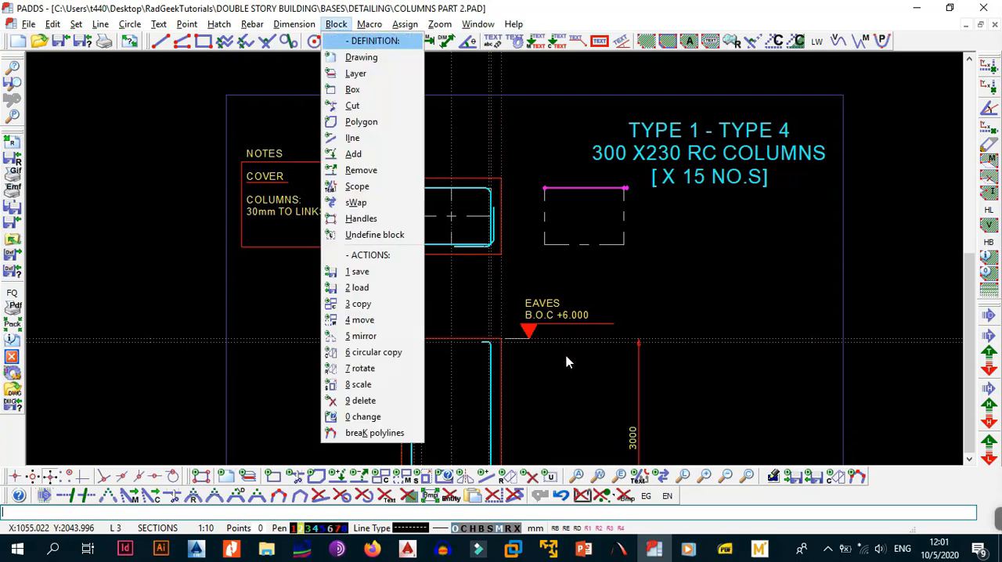
key("Escape")
key("Escape")
key("alt+b")
key("4")
left_click(584, 192)
middle_click_drag(460, 371, 540, 193)
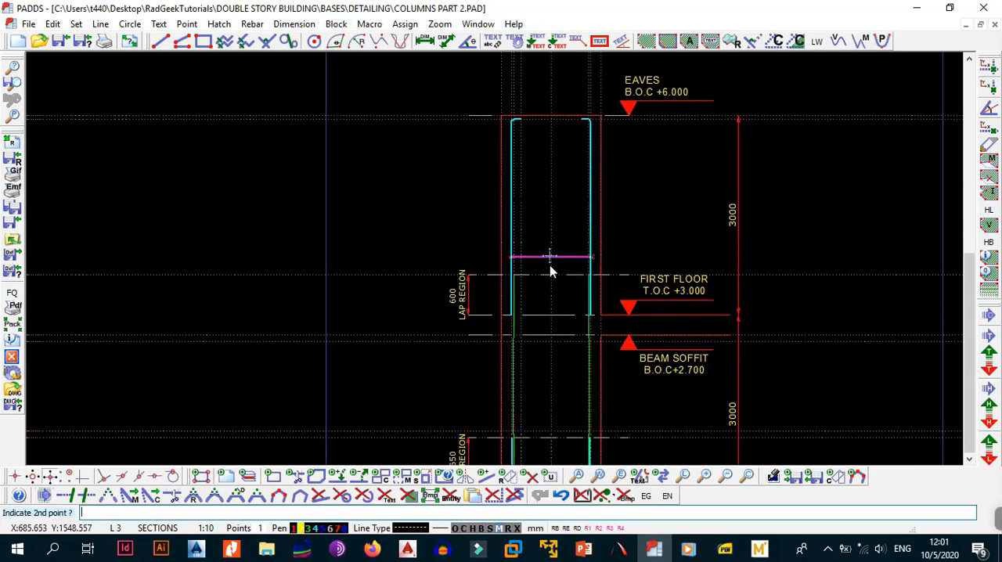
middle_click_drag(548, 268, 562, 132)
scroll(548, 240, "up", 2)
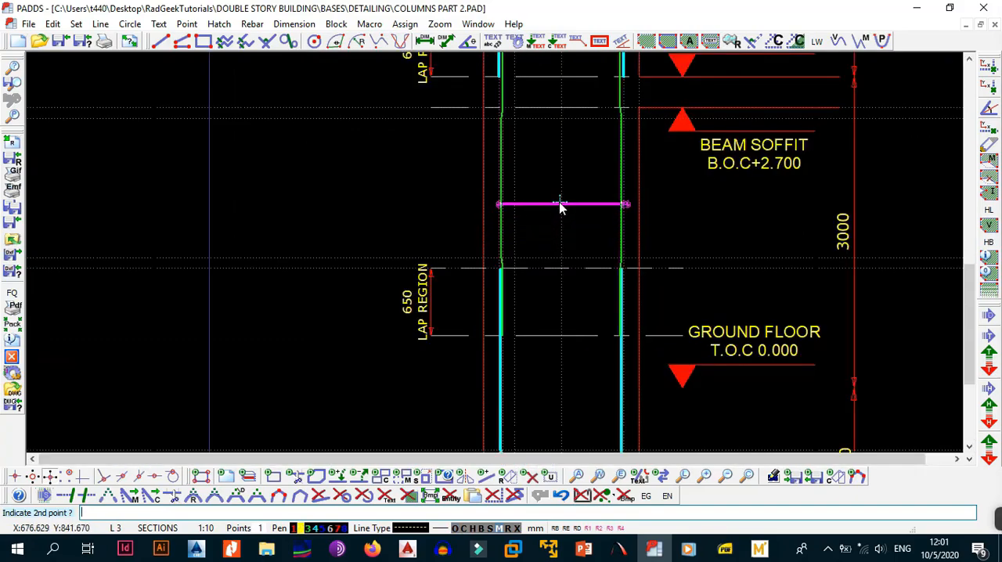
left_click(557, 193)
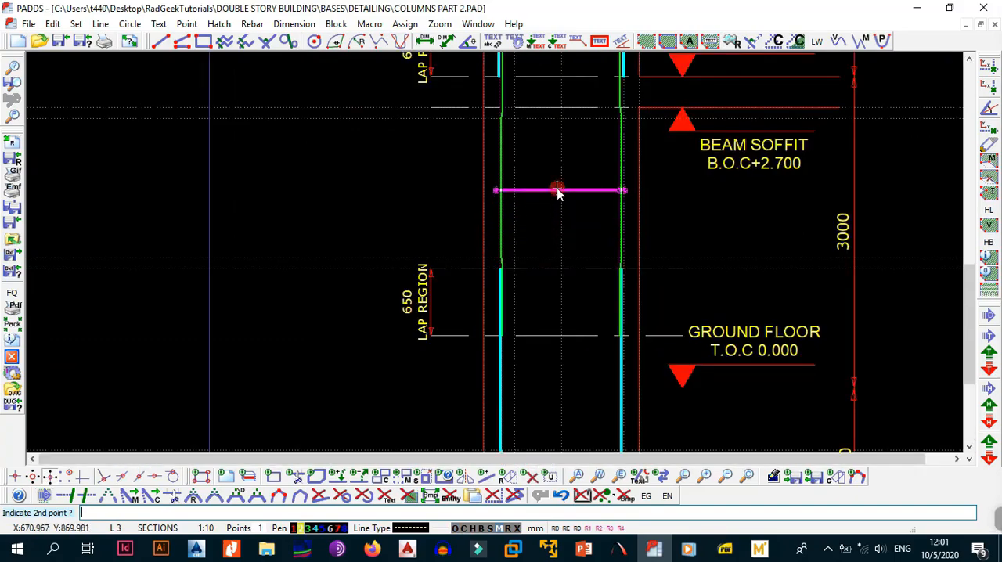
Delete the leftover dashed outline of the copied link beside the column cross-section.
middle_click_drag(597, 213, 556, 239)
scroll(552, 233, "down", 1)
scroll(547, 226, "down", 2)
mouse_move(559, 199)
middle_mouse_down()
mouse_move(544, 277)
mouse_move(566, 246)
middle_mouse_up()
key("alt+b")
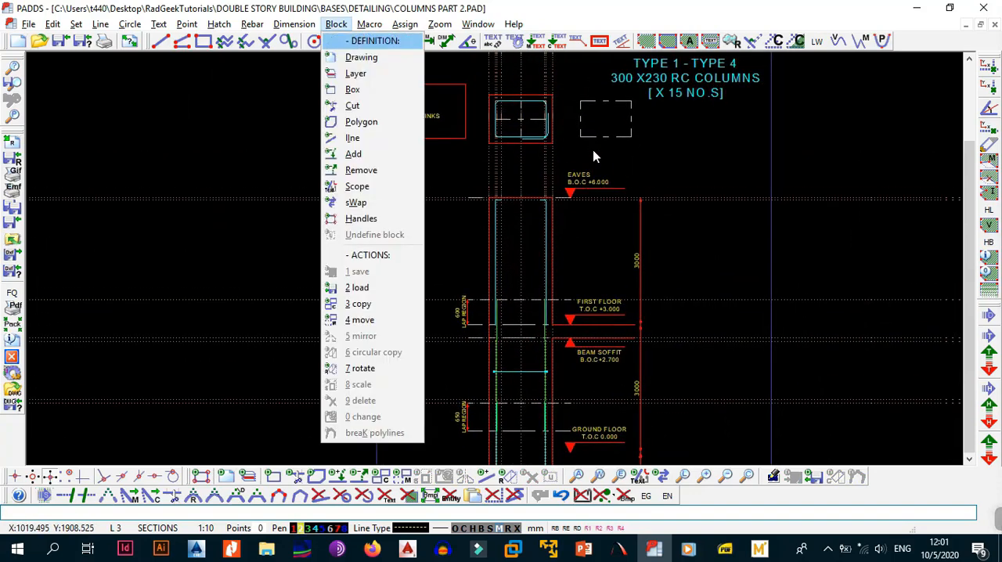
key("b")
left_click(573, 86)
left_click(648, 155)
key("Delete")
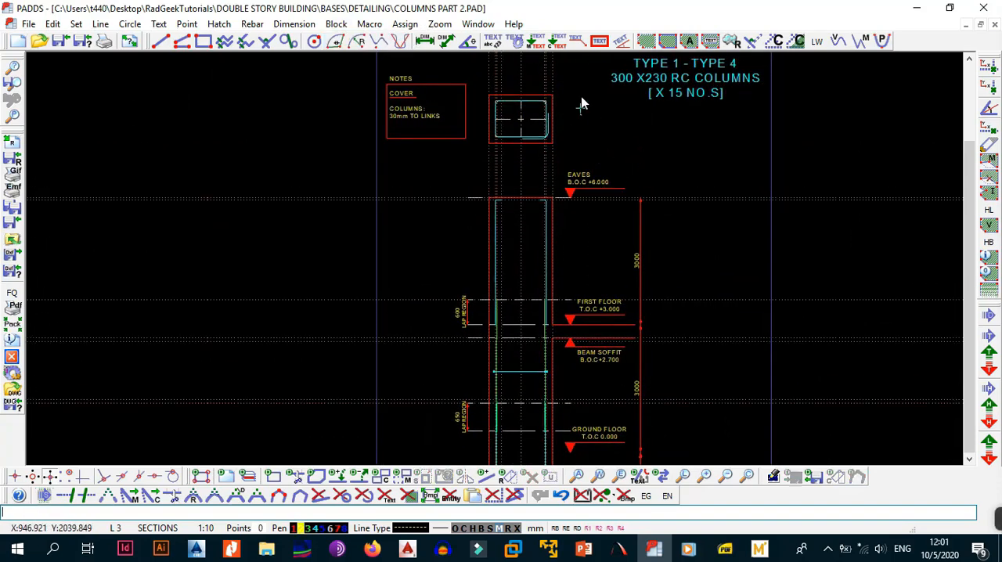
Examine the link in the column cross-section and its edge-on view in the elevation.
middle_click_drag(534, 345, 529, 248)
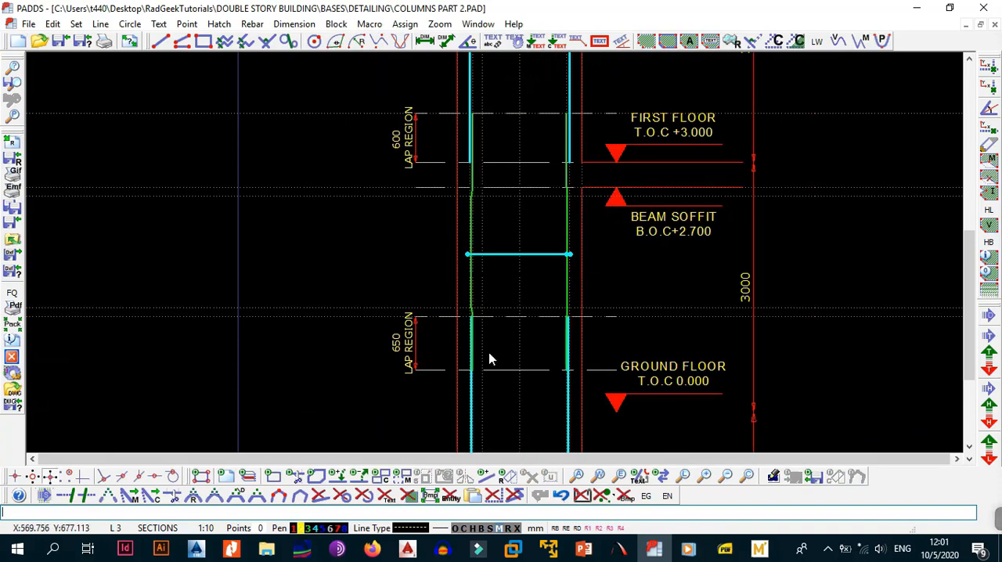
scroll(524, 268, "down", 1)
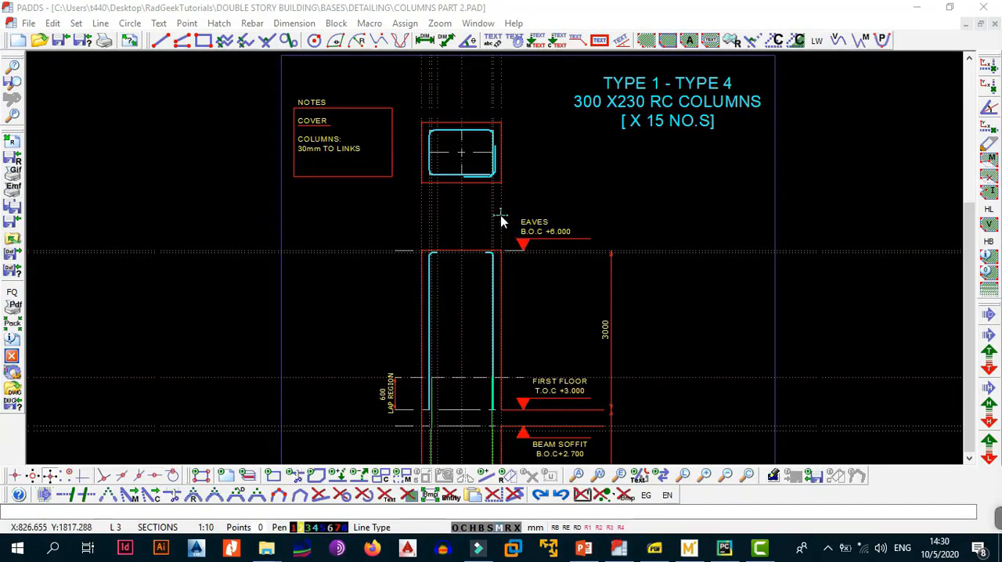
middle_click_drag(501, 218, 514, 258)
scroll(509, 254, "up", 2)
scroll(492, 244, "down", 1)
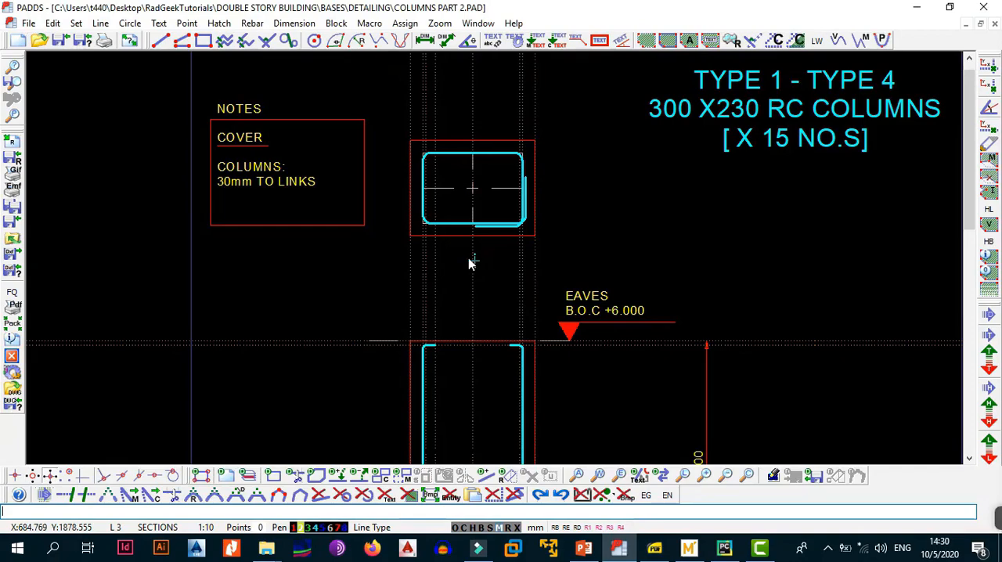
scroll(552, 288, "down", 4)
mouse_move(608, 361)
middle_mouse_down()
mouse_move(614, 293)
mouse_move(628, 265)
middle_mouse_up()
scroll(512, 366, "up", 2)
mouse_move(602, 419)
middle_mouse_down()
mouse_move(588, 282)
mouse_move(543, 334)
mouse_move(589, 290)
mouse_move(601, 240)
mouse_move(561, 284)
mouse_move(578, 375)
middle_mouse_up()
scroll(588, 301, "up", 1)
scroll(585, 302, "down", 1)
scroll(555, 343, "up", 4)
middle_click_drag(588, 259, 595, 407)
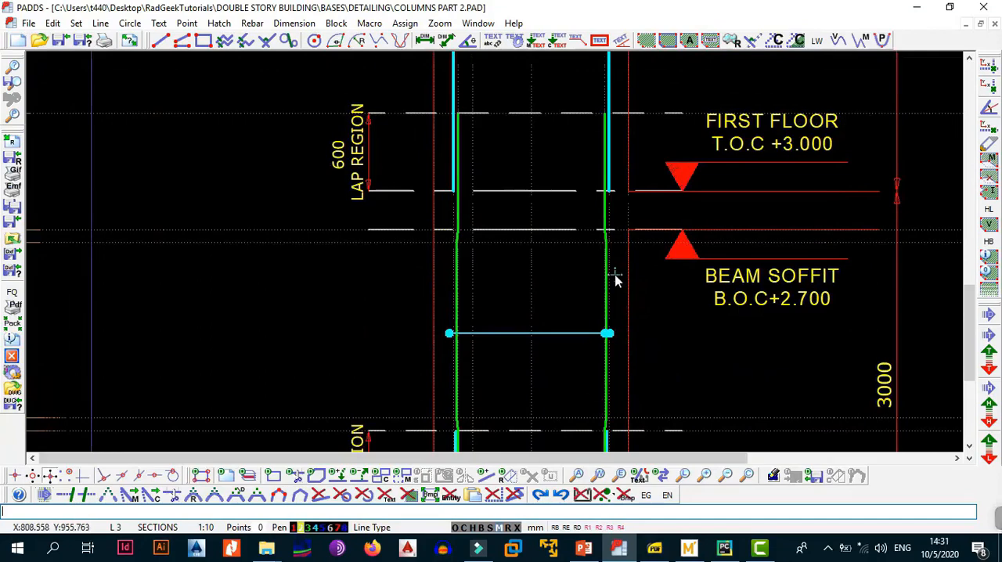
Compare the cranked and straight main bars at the first floor, foundation base and ground floor lap regions.
middle_click_drag(602, 251, 612, 371)
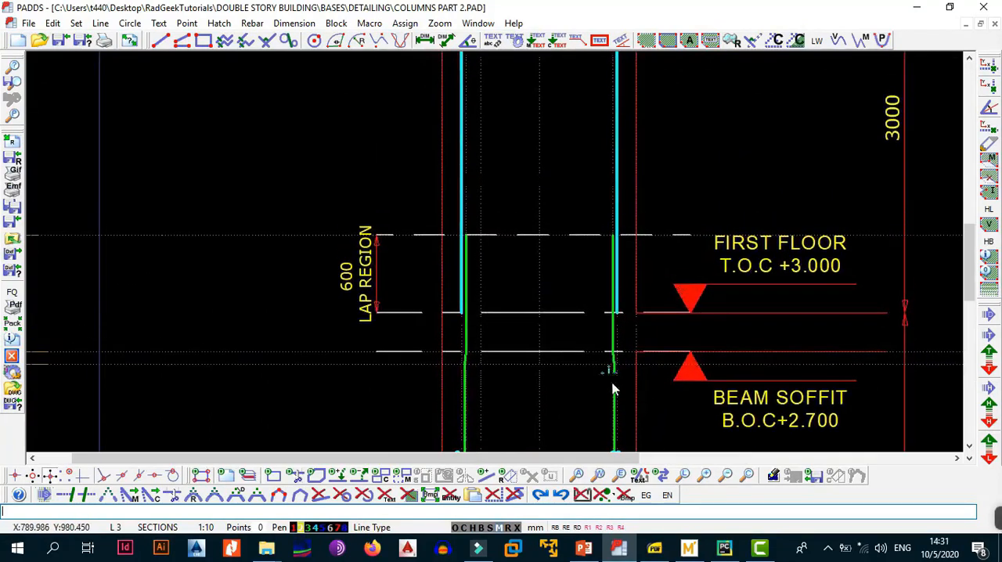
scroll(614, 378, "up", 1)
scroll(615, 200, "down", 1)
middle_click_drag(615, 201, 615, 303)
scroll(614, 304, "up", 1)
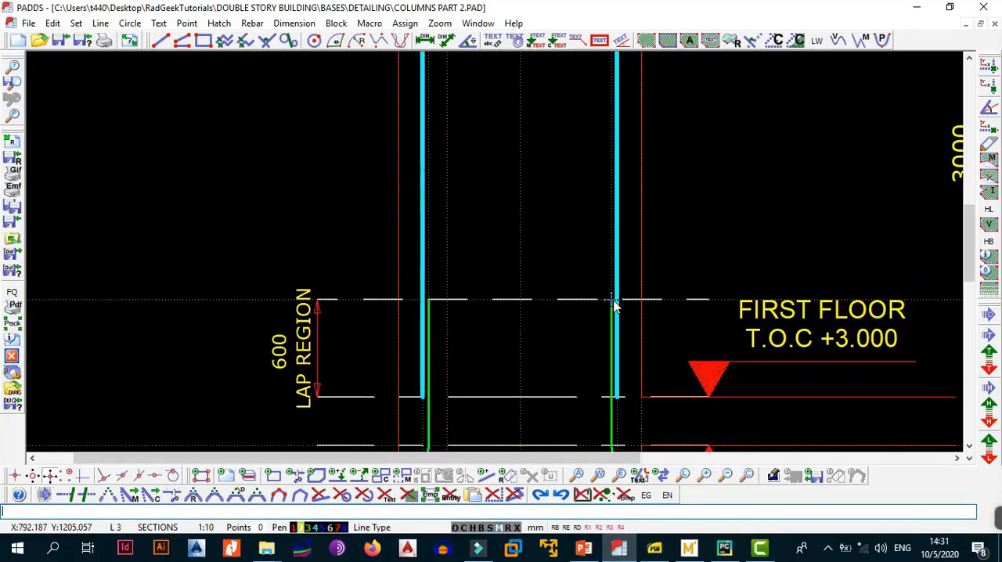
scroll(620, 302, "down", 4)
mouse_move(622, 325)
middle_mouse_down()
mouse_move(635, 208)
mouse_move(618, 56)
middle_mouse_up()
scroll(579, 305, "up", 5)
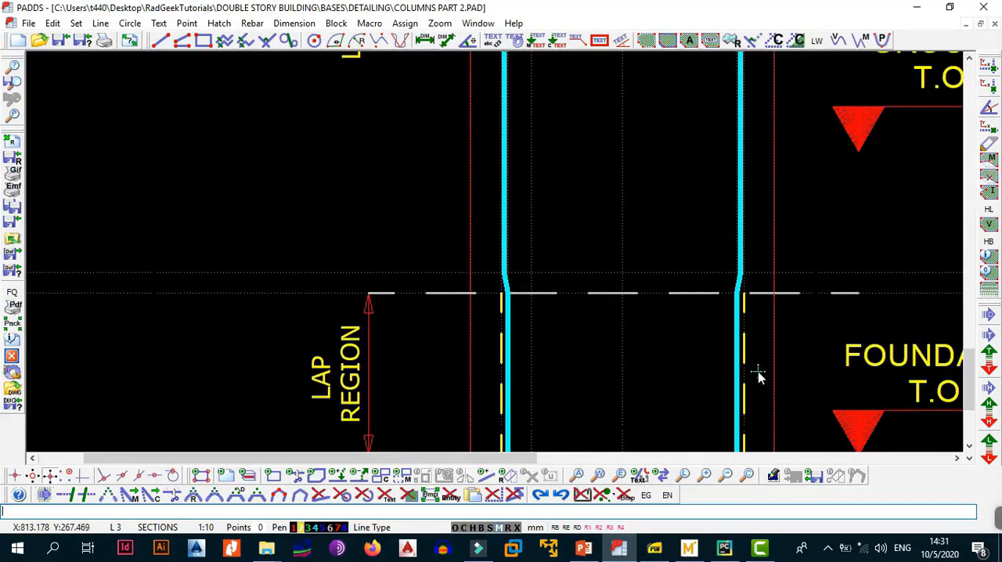
scroll(517, 365, "down", 2)
mouse_move(533, 246)
middle_mouse_down()
mouse_move(537, 335)
mouse_move(540, 306)
middle_mouse_up()
scroll(541, 306, "up", 2)
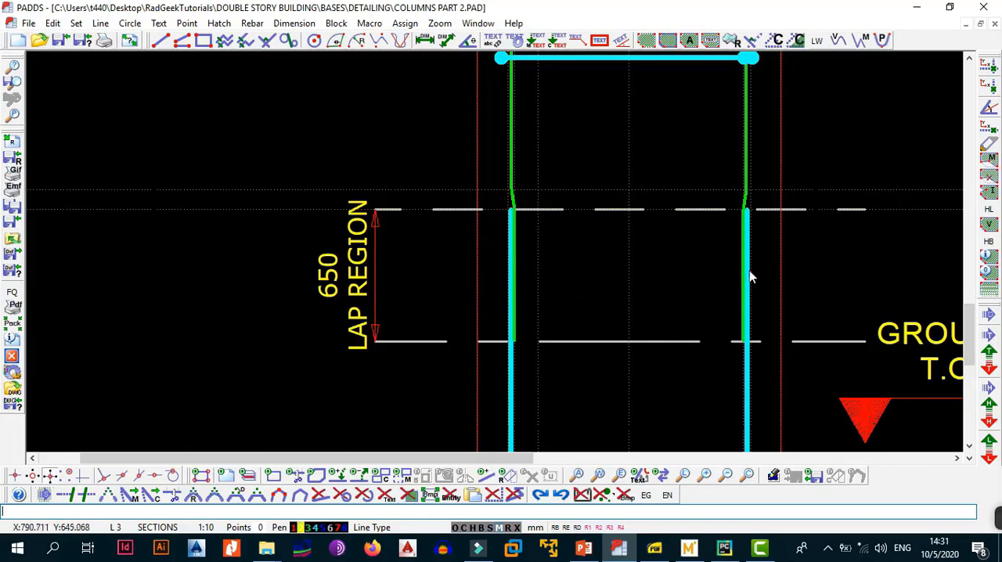
scroll(554, 282, "down", 4)
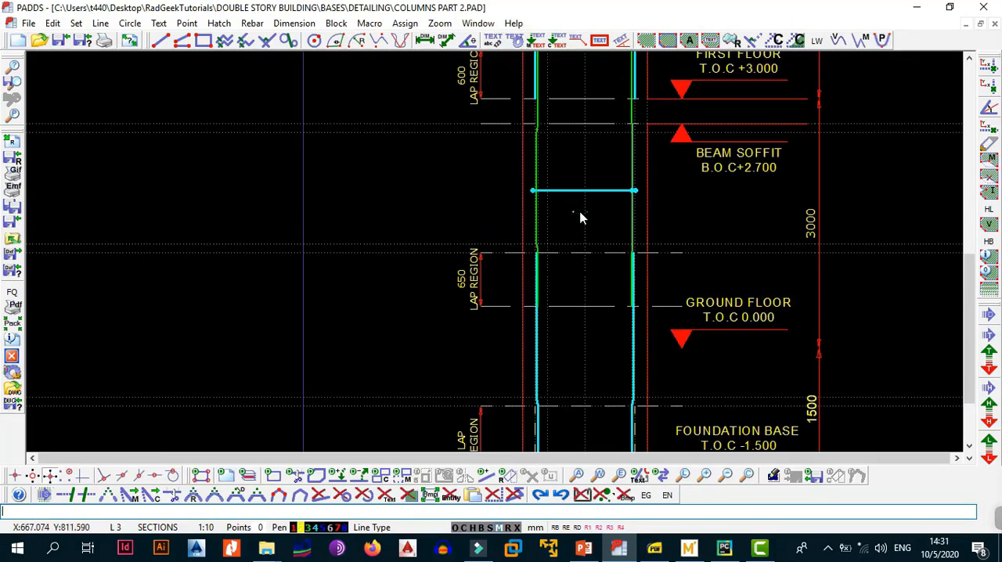
Examine the edge-on link against the main bars and the 600 lap region above the beam soffit.
scroll(580, 204, "up", 4)
mouse_move(562, 325)
middle_mouse_down()
mouse_move(534, 184)
mouse_move(558, 334)
middle_mouse_up()
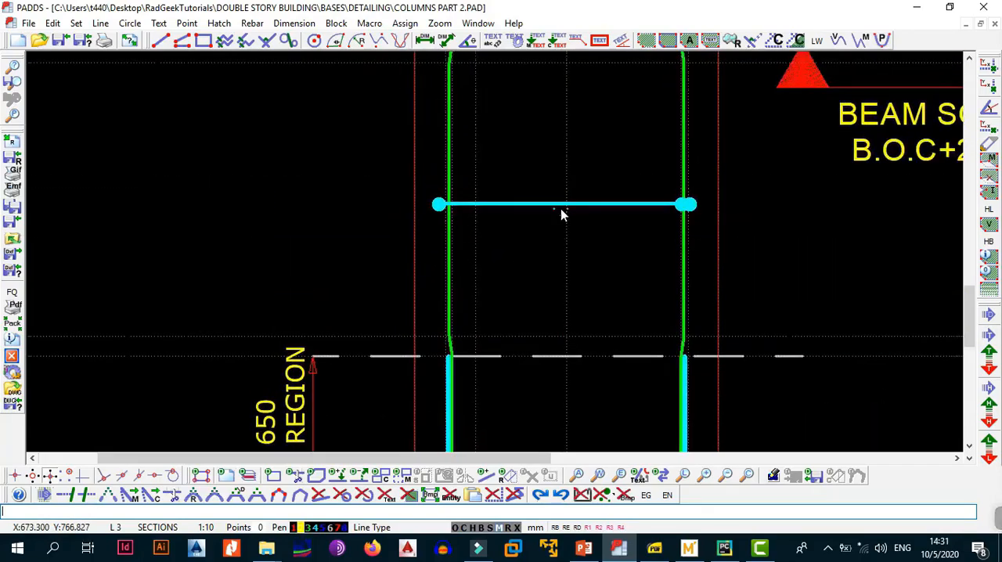
scroll(561, 209, "down", 2)
middle_click_drag(565, 155, 570, 288)
middle_click_drag(515, 178, 523, 231)
scroll(524, 233, "up", 3)
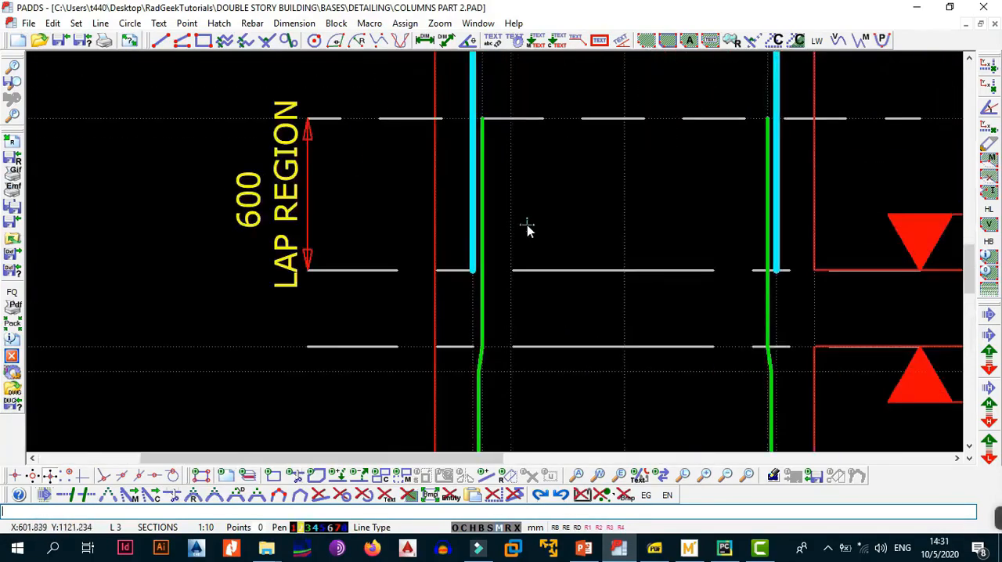
middle_click_drag(572, 298, 556, 282)
scroll(566, 291, "down", 3)
scroll(601, 344, "down", 1)
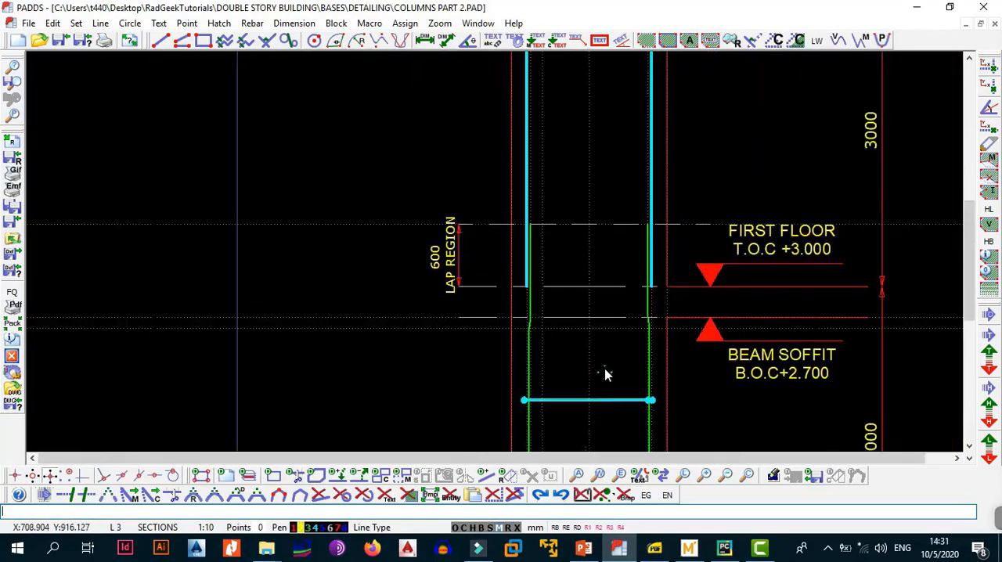
scroll(595, 386, "up", 2)
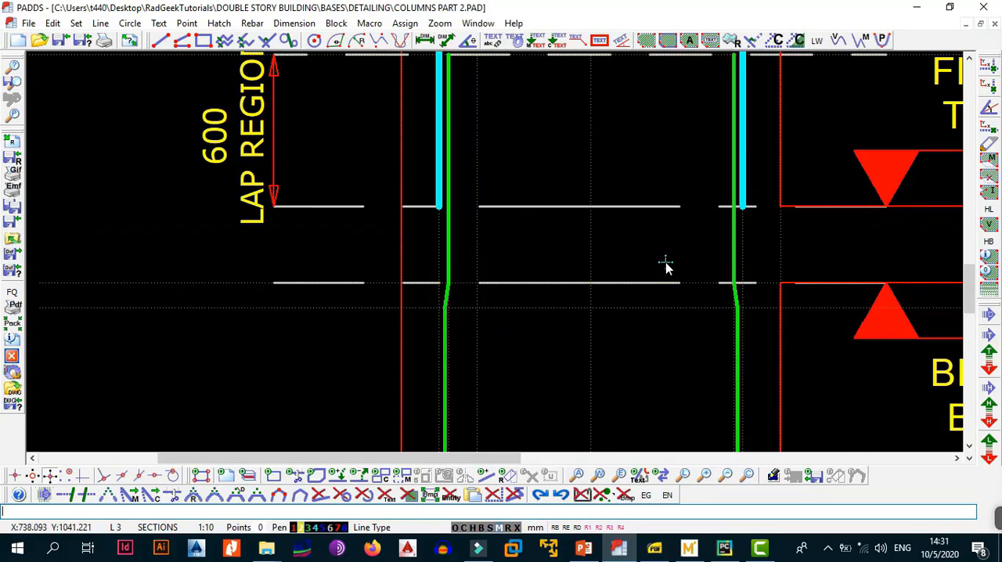
scroll(656, 266, "up", 3)
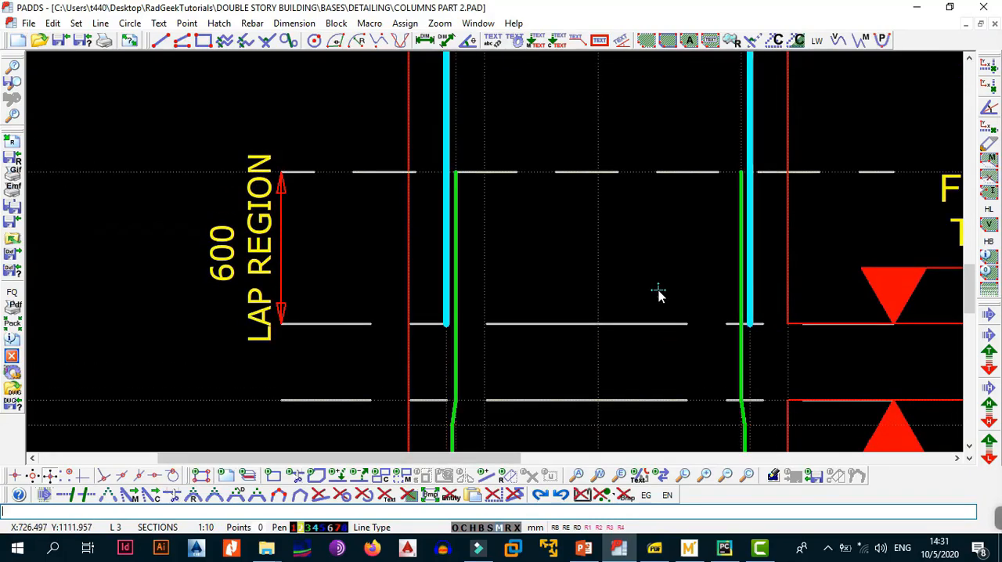
scroll(658, 290, "down", 3)
middle_click_drag(653, 166, 640, 282)
scroll(637, 278, "down", 3)
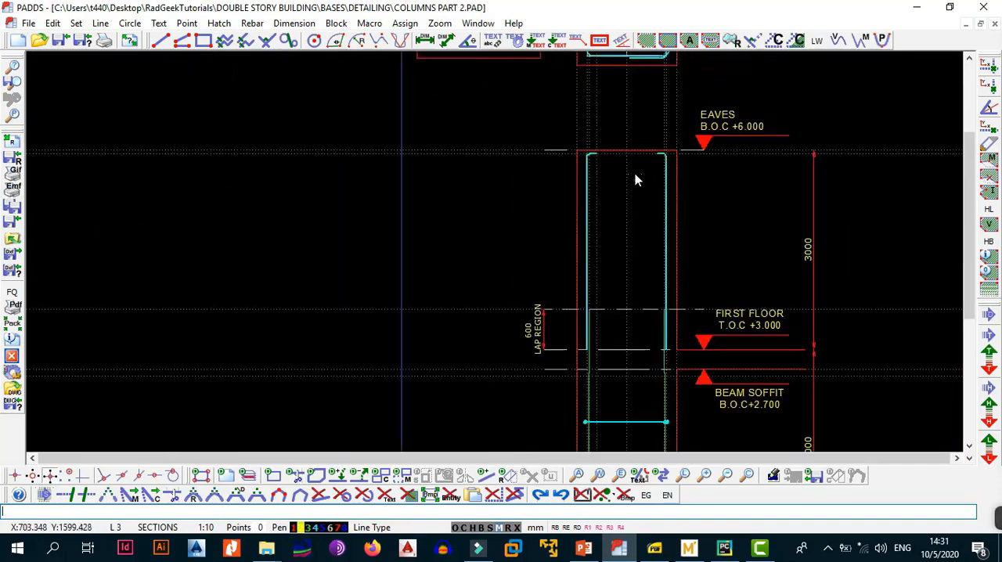
middle_click_drag(633, 162, 628, 317)
scroll(608, 213, "up", 4)
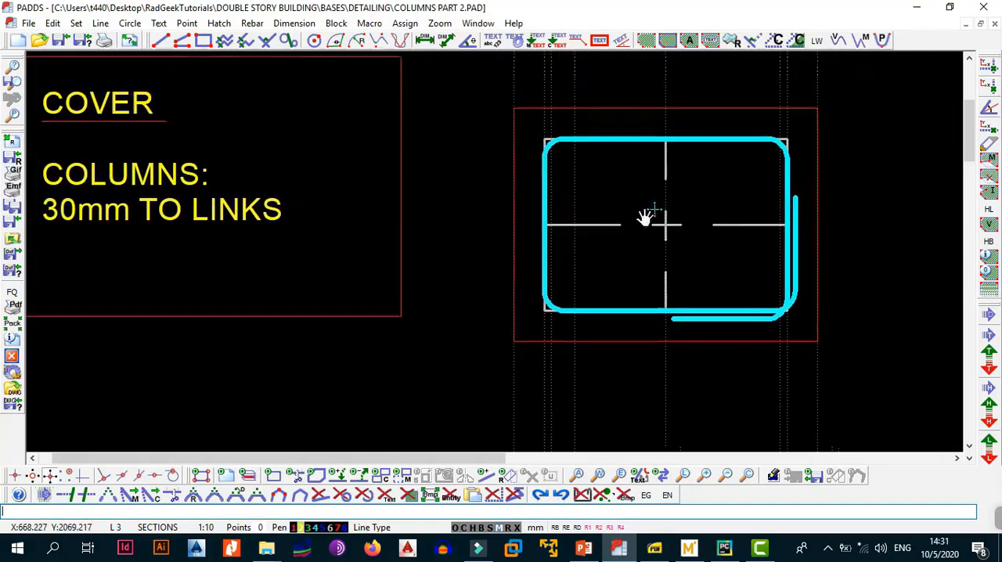
key("alt+e")
key("6")
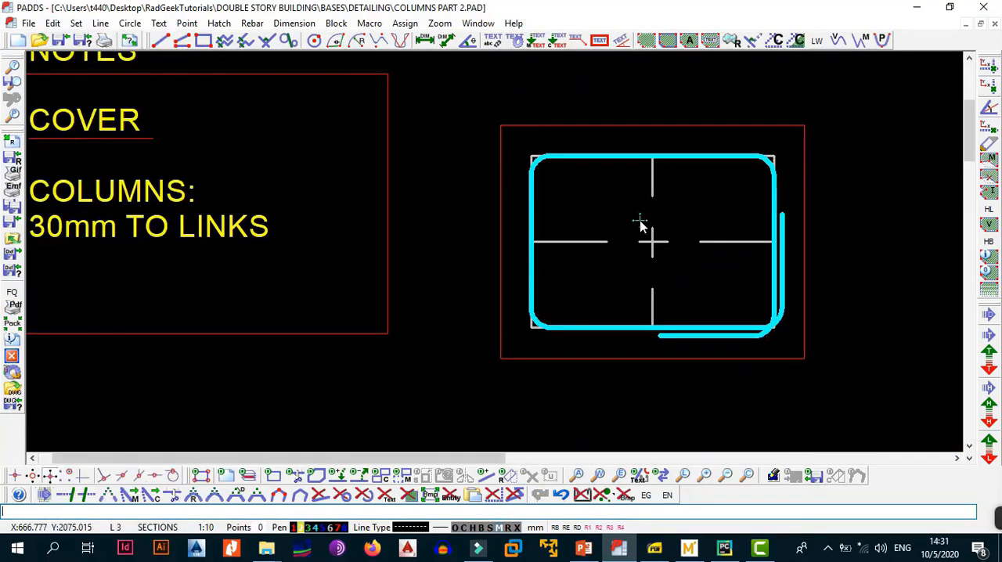
key("alt+r")
key("d")
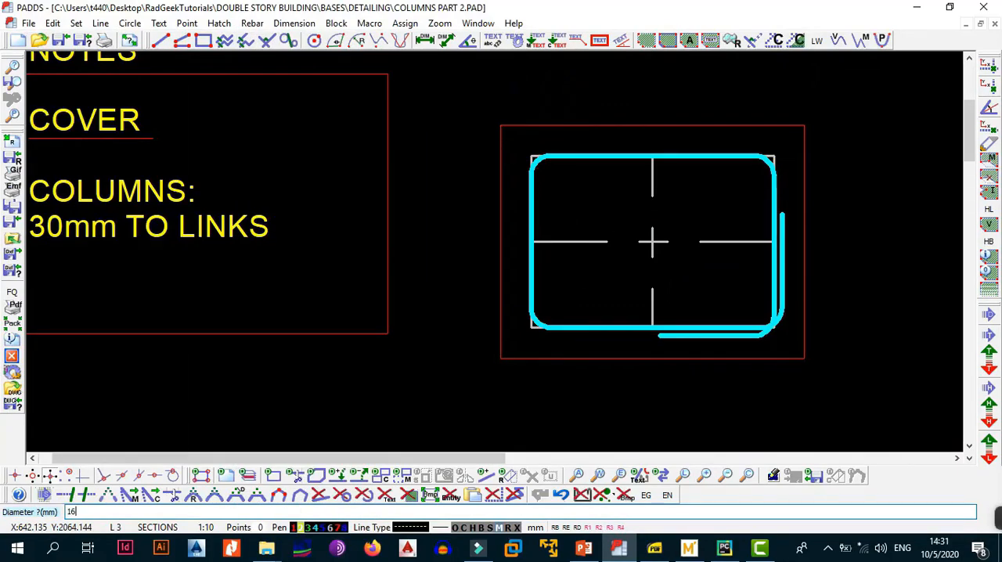
type("16")
key("Return")
scroll(551, 183, "up", 3)
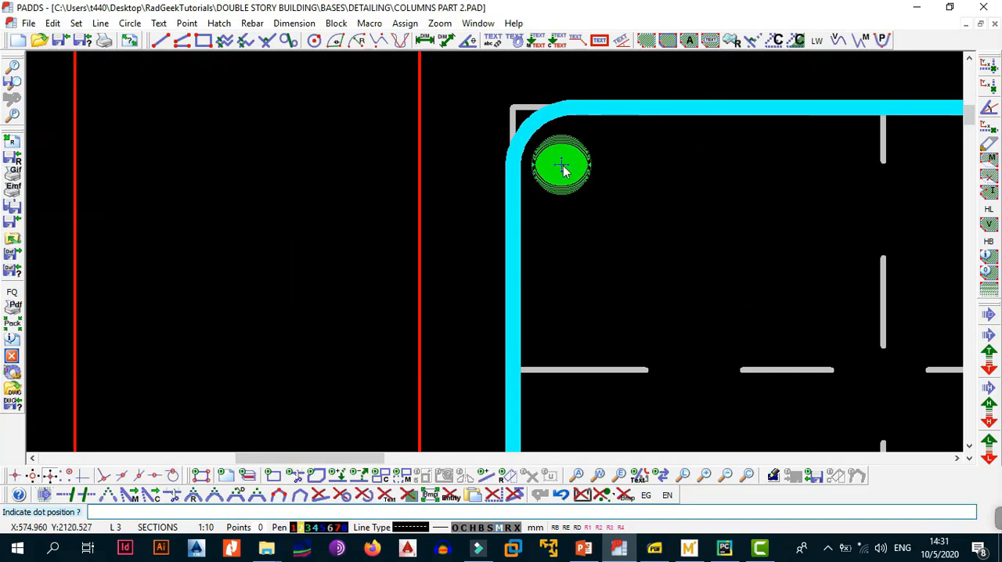
key("Escape")
Set the rebar pen to 4 in the rebar parameters.
left_click(261, 23)
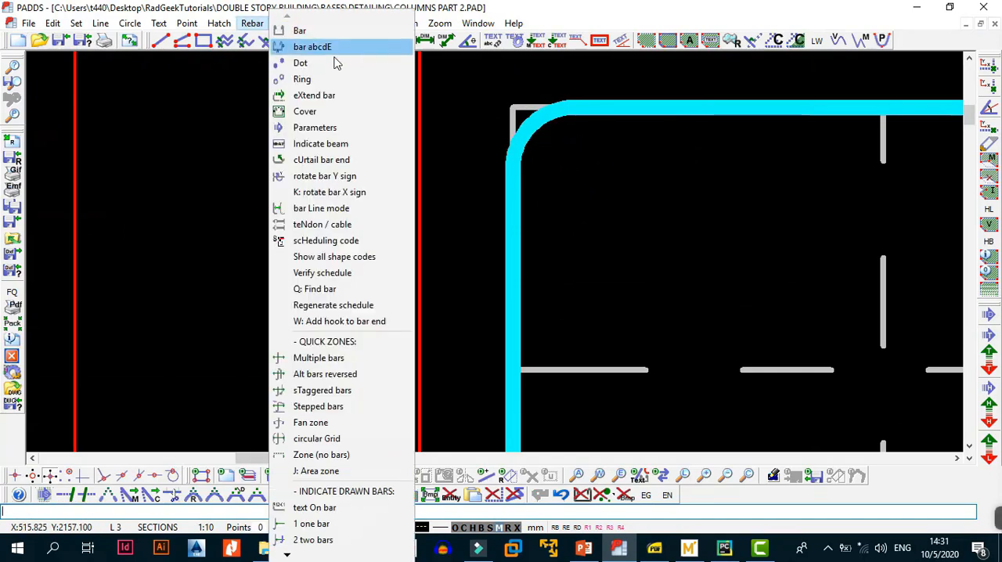
left_click(334, 127)
left_click(597, 205)
left_click(597, 205)
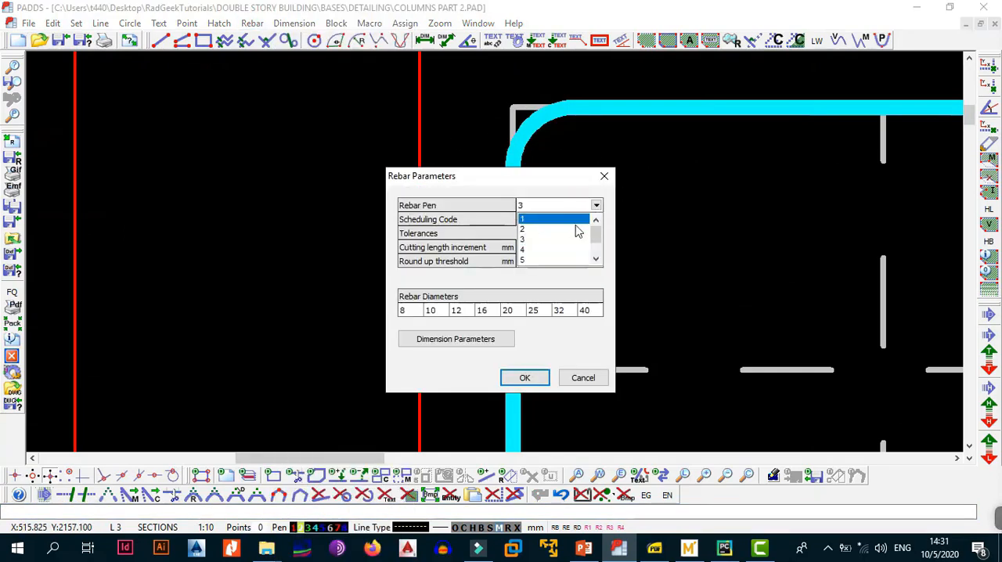
left_click(575, 249)
left_click(536, 381)
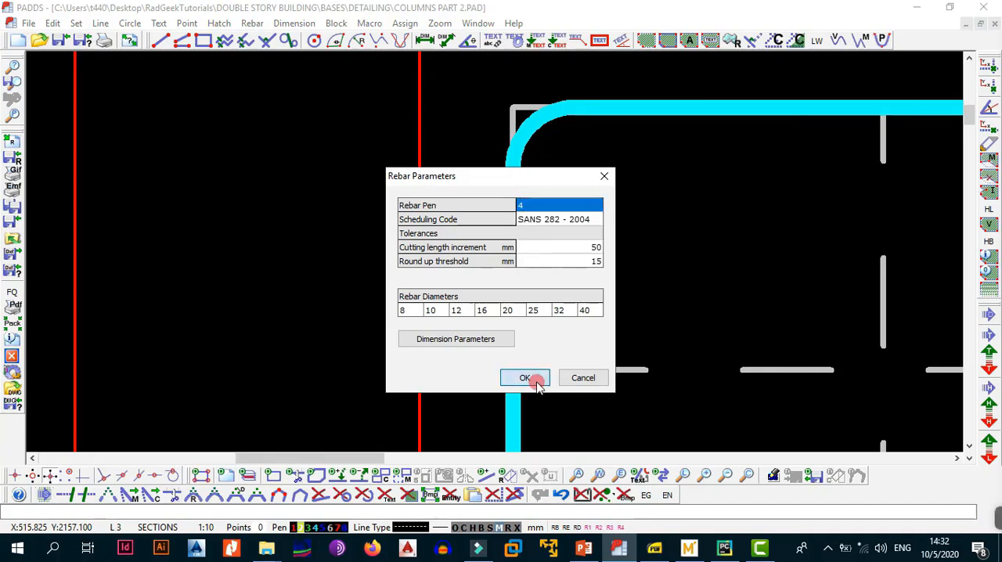
Place four 16 mm dot bars, one inside each corner of the link in the column cross-section.
scroll(592, 281, "down", 5)
scroll(592, 274, "up", 3)
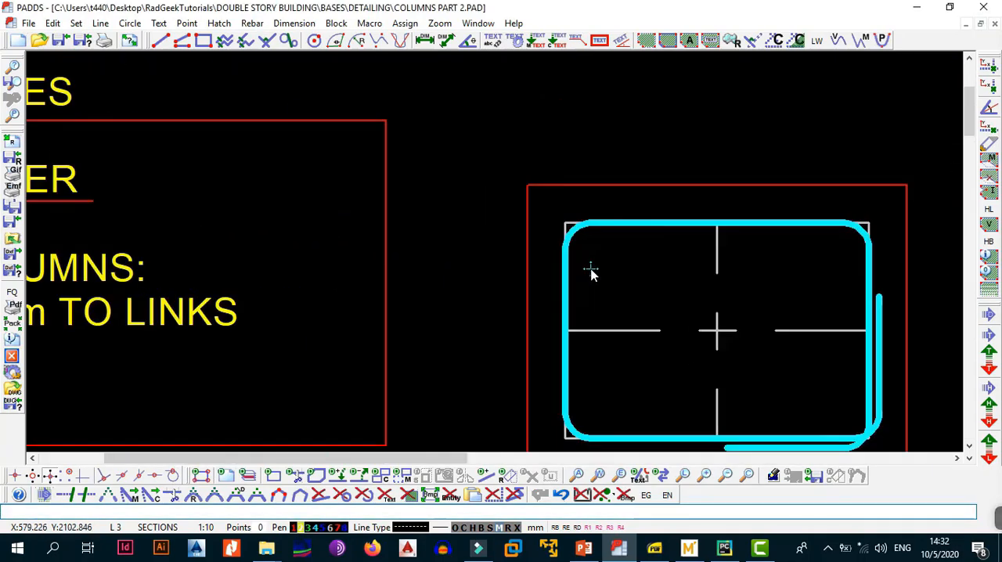
key("alt+r")
key("d")
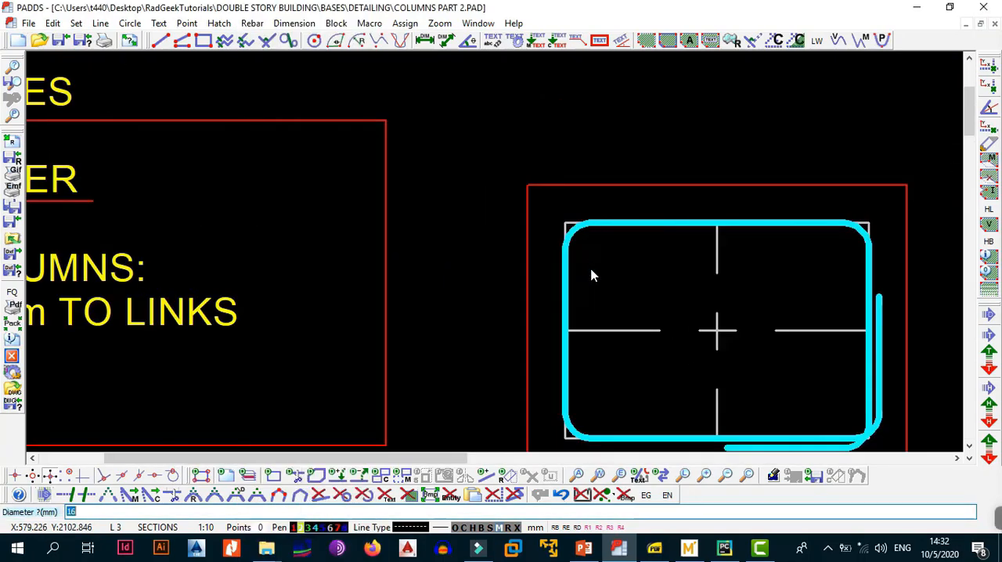
key("Return")
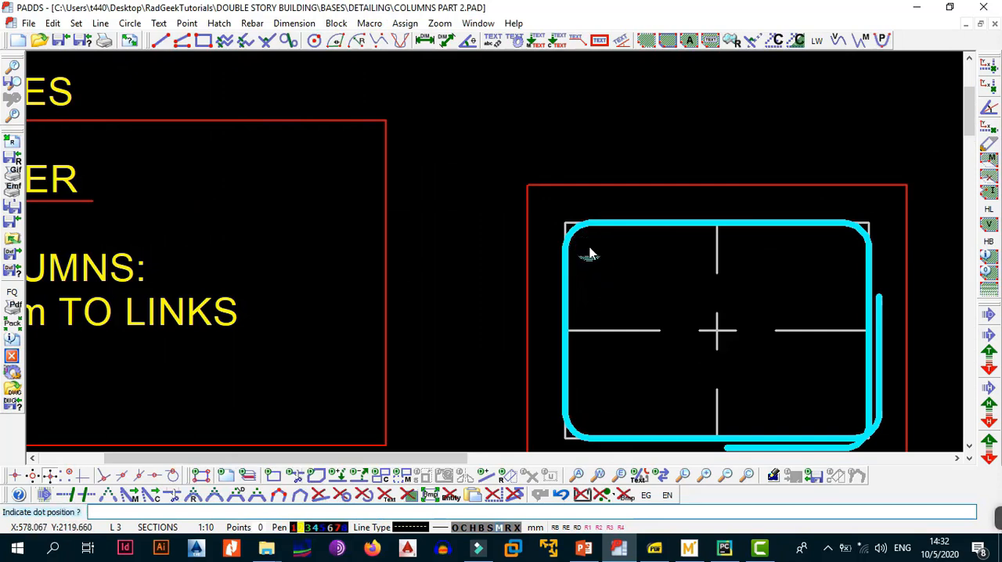
left_click(590, 247)
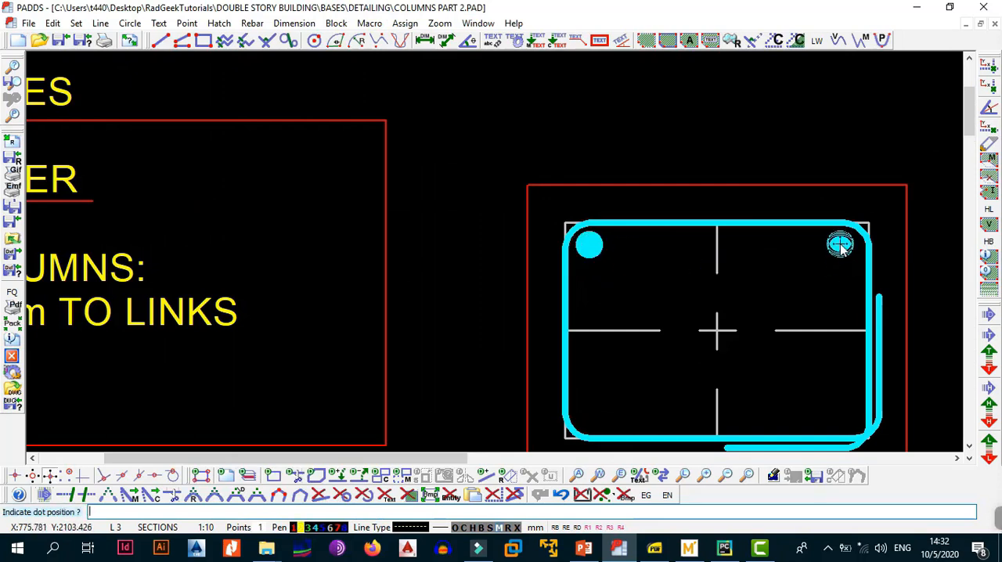
left_click(846, 244)
left_click(590, 417)
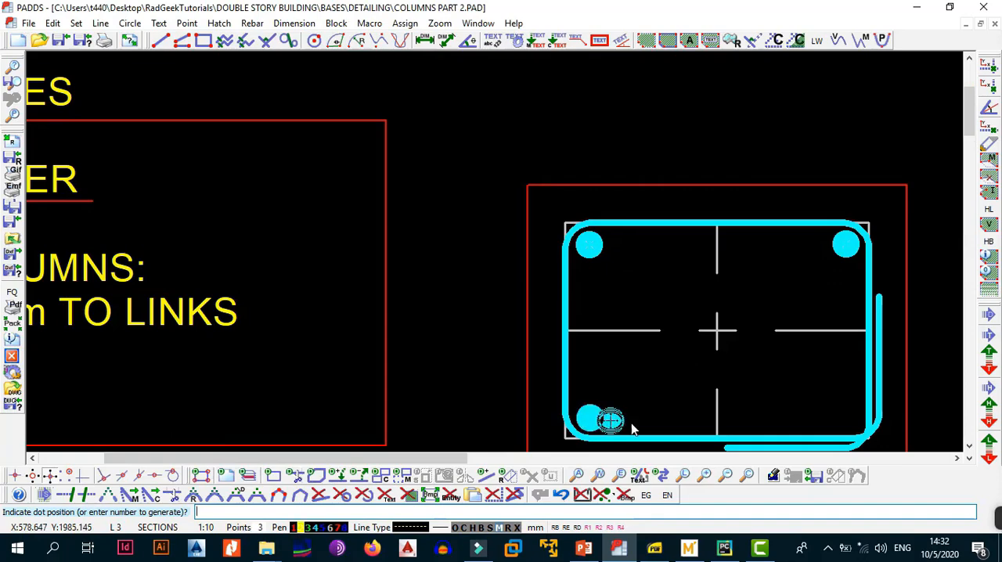
left_click(848, 420)
key("Return")
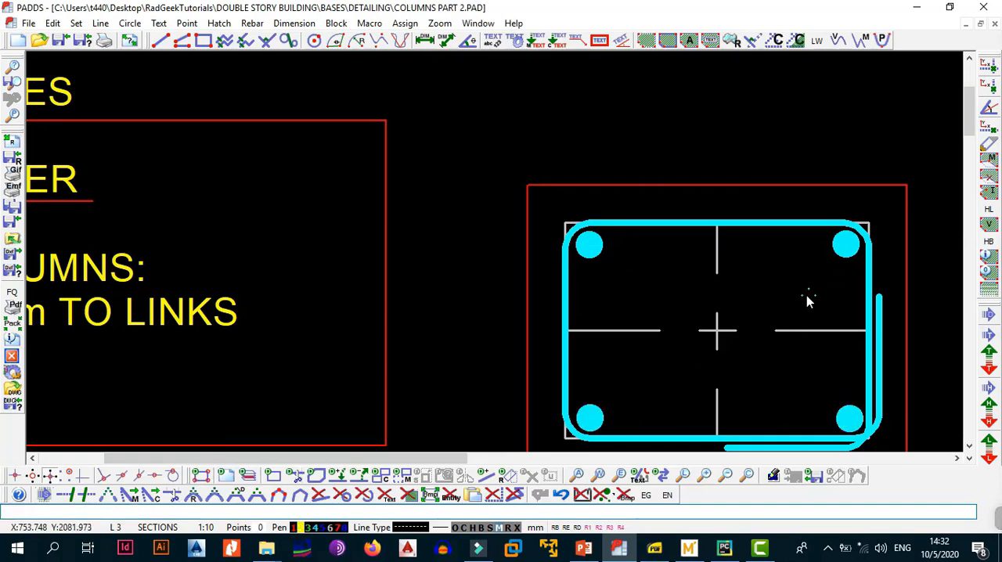
Set the rebar pen to 3 in the rebar parameters.
key("alt+r")
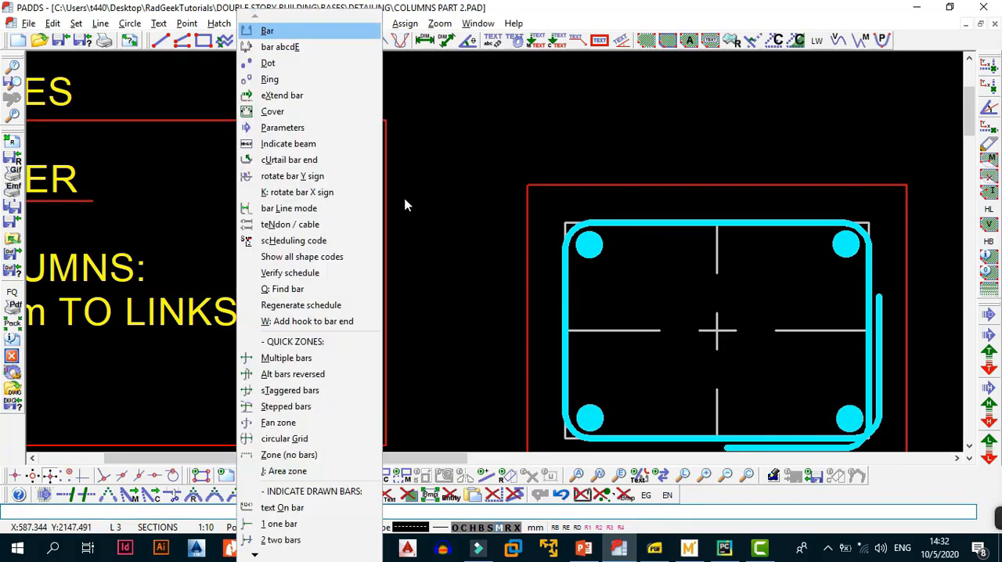
key("p")
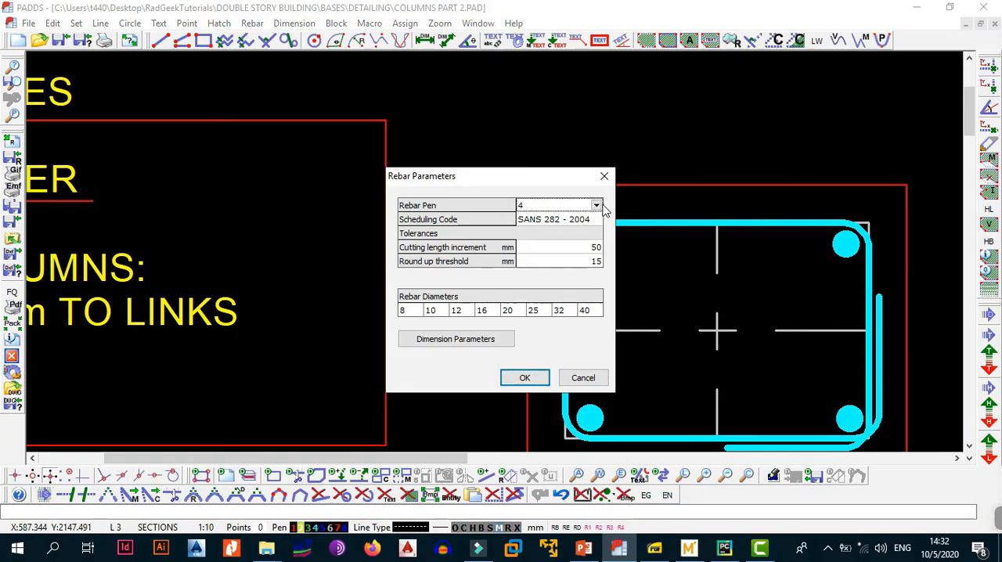
left_click(596, 205)
left_click(548, 227)
left_click(524, 378)
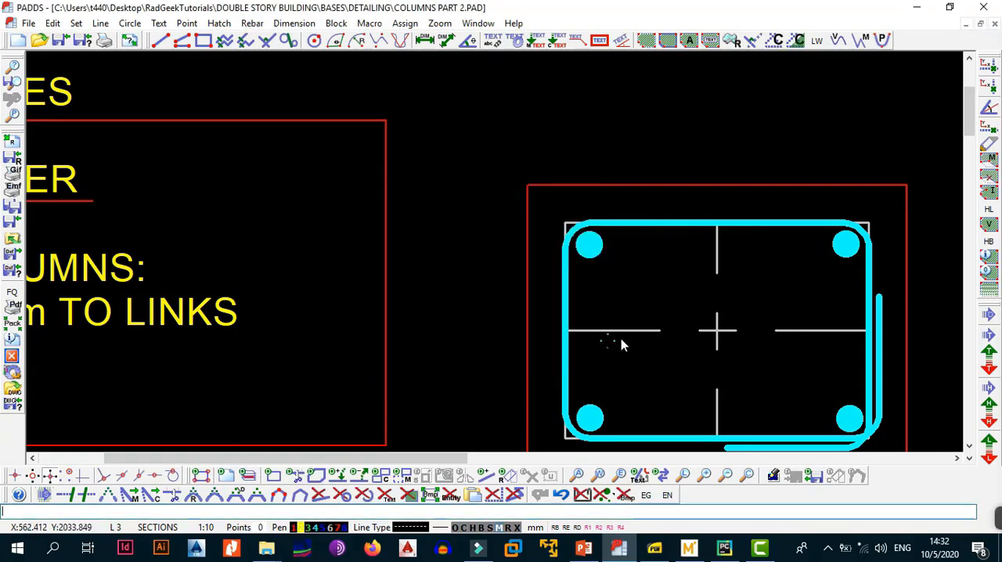
Place four 16 mm green dot bars for the lapping bars, one horizontally beside each cyan corner bar on its inner side.
key("alt+r")
key("b")
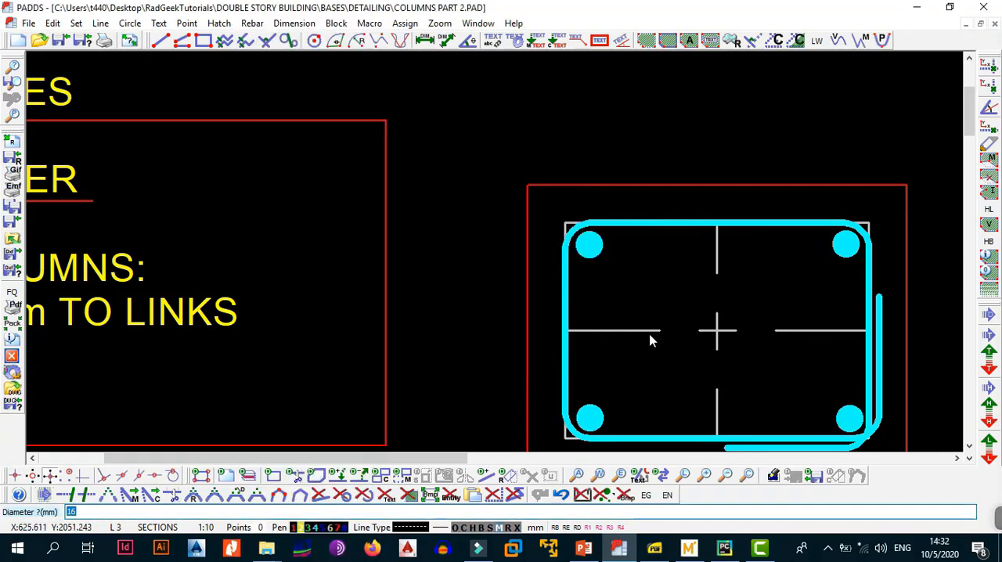
key("Return")
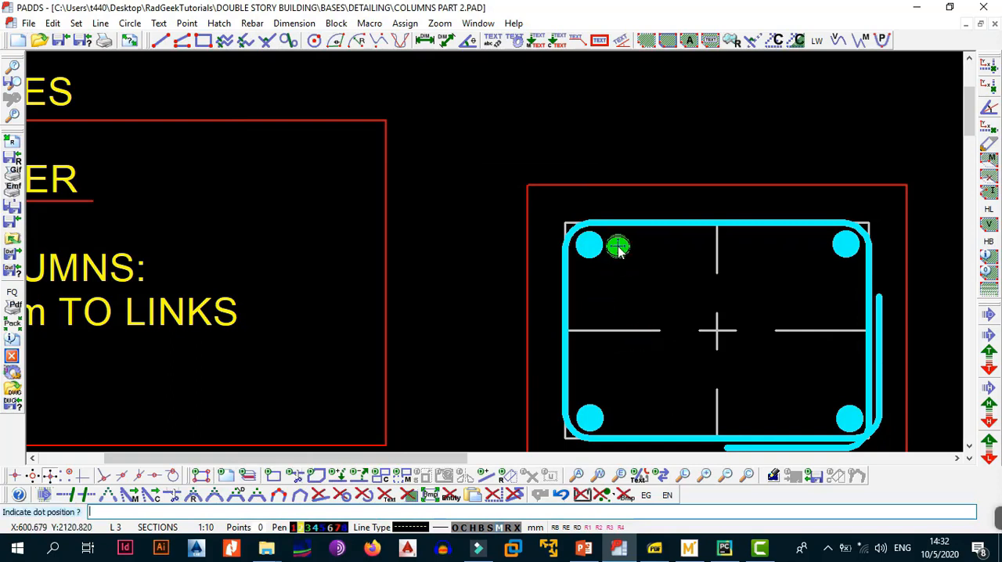
left_click(618, 247)
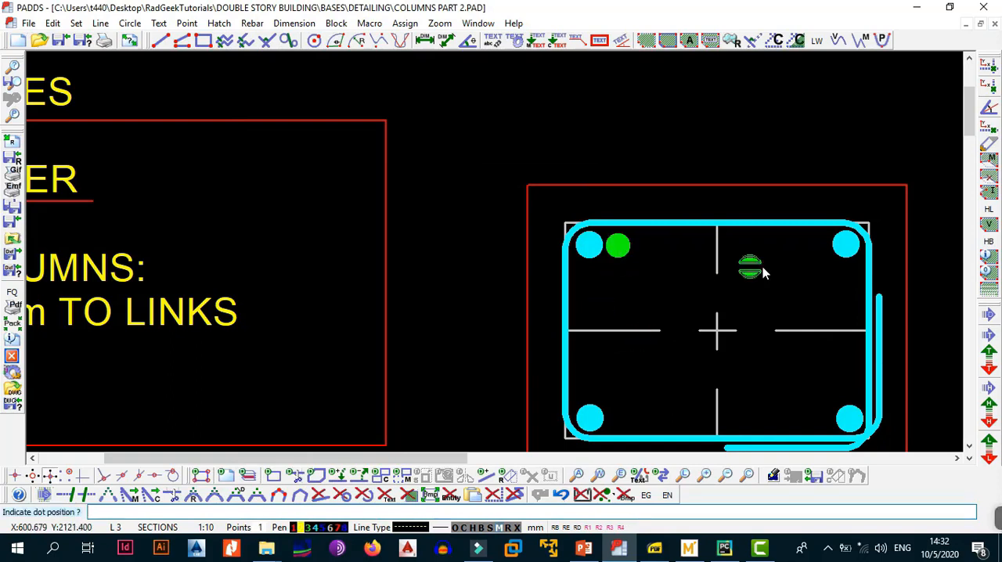
left_click(817, 246)
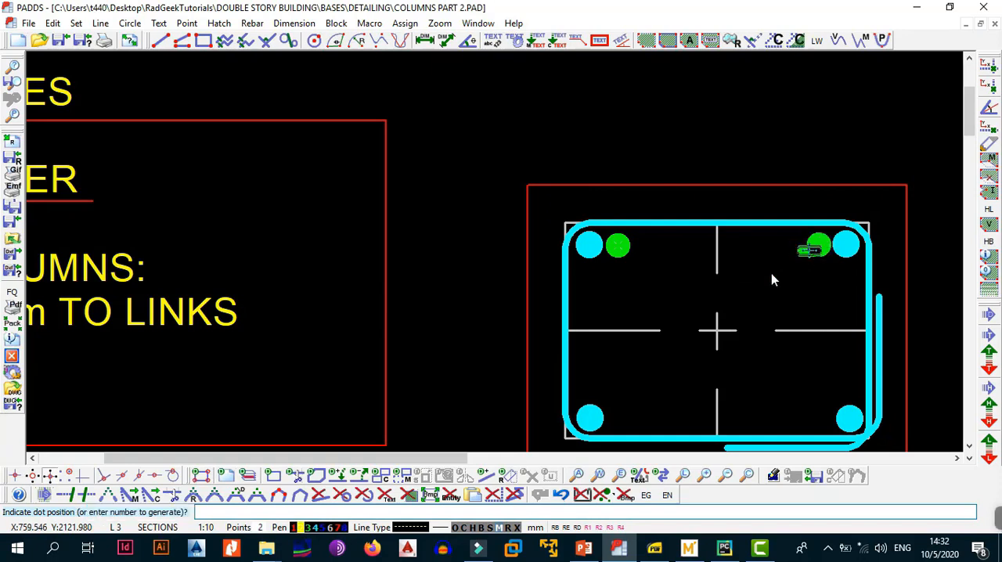
left_click(617, 420)
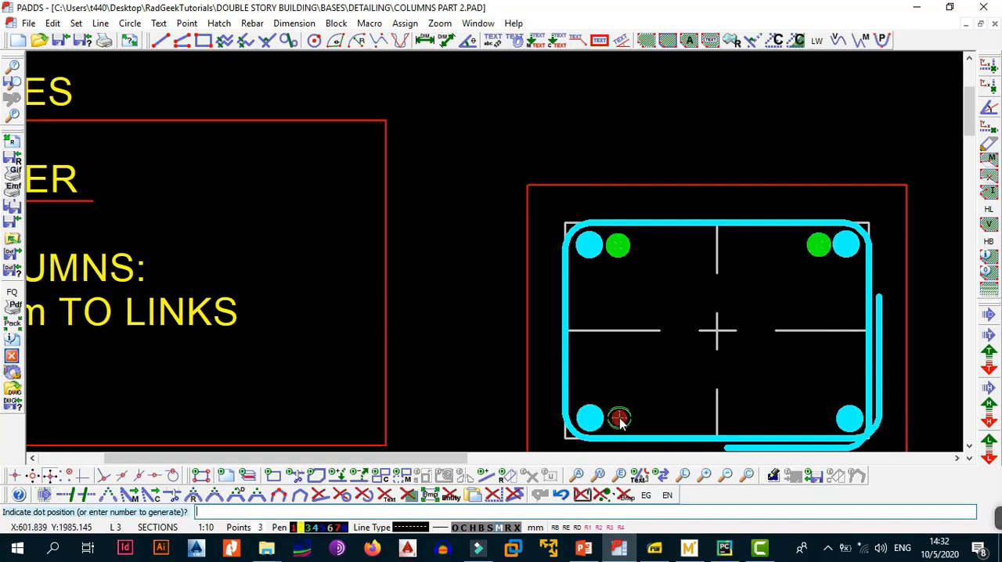
left_click(820, 418)
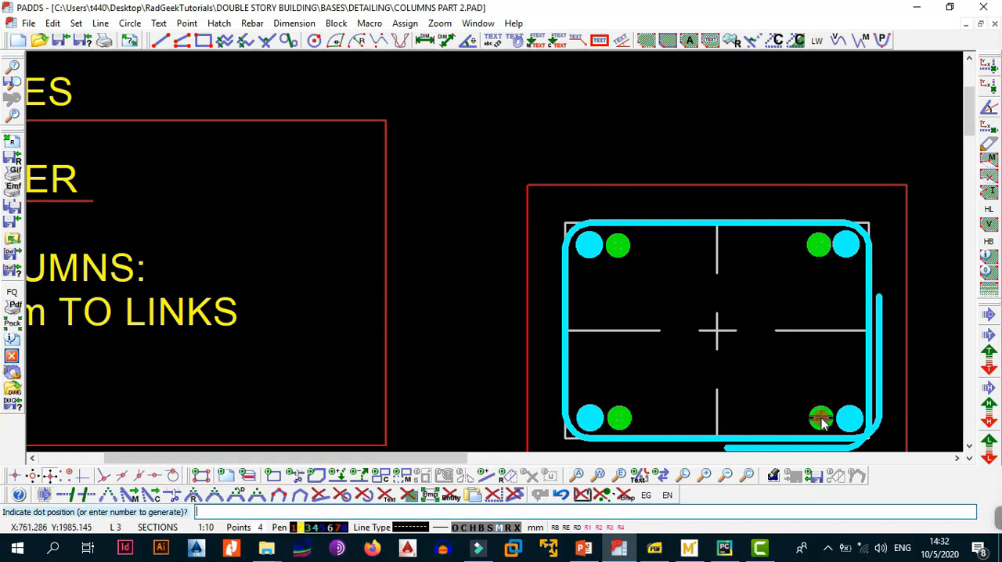
key("Escape")
middle_click_drag(768, 339, 676, 305)
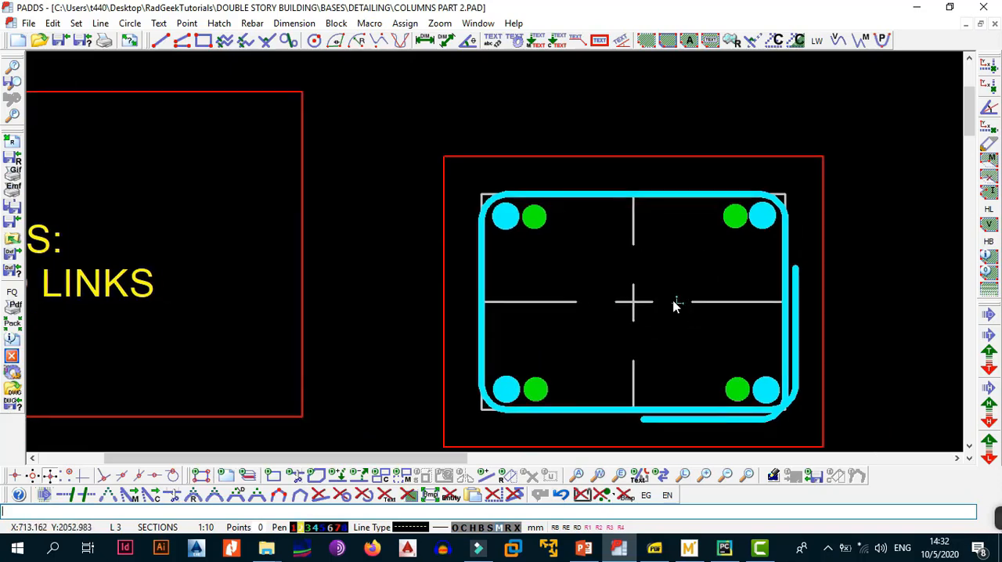
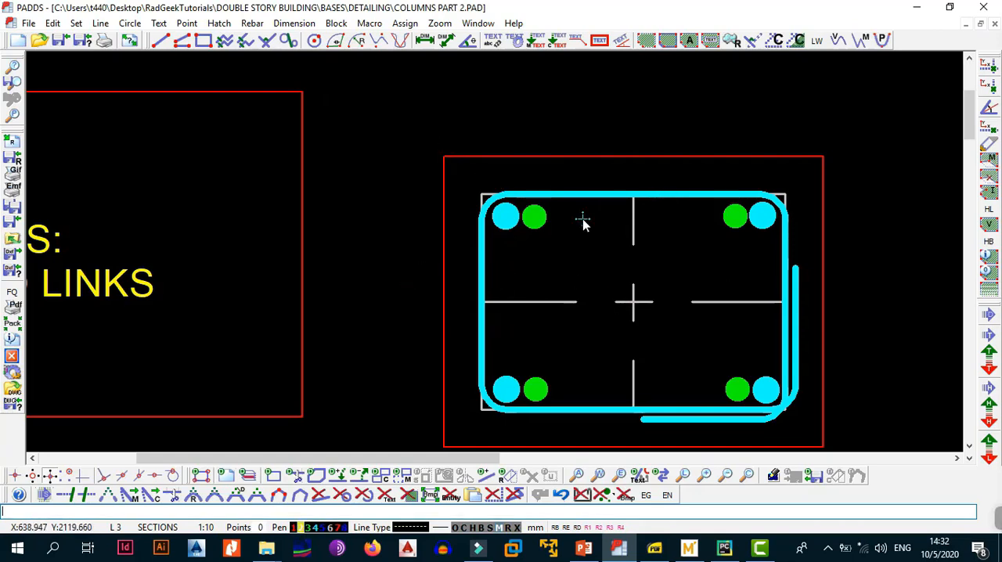
Draw two vertical construction lines through the left and right edges of the cyan link in the column cross-section.
key("alt+l")
key("y")
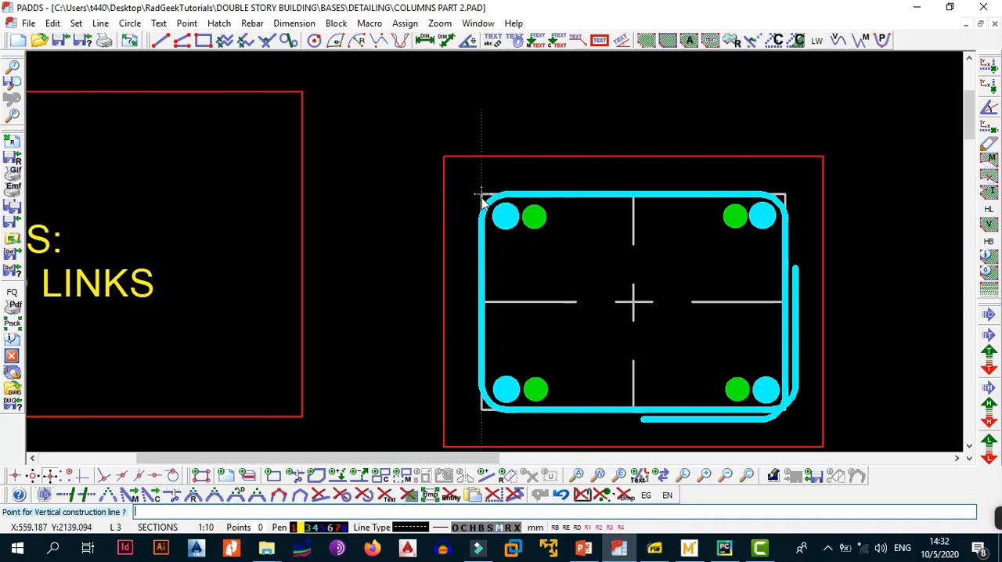
left_click(482, 195)
right_click(518, 174)
left_click(602, 186)
left_click(786, 196)
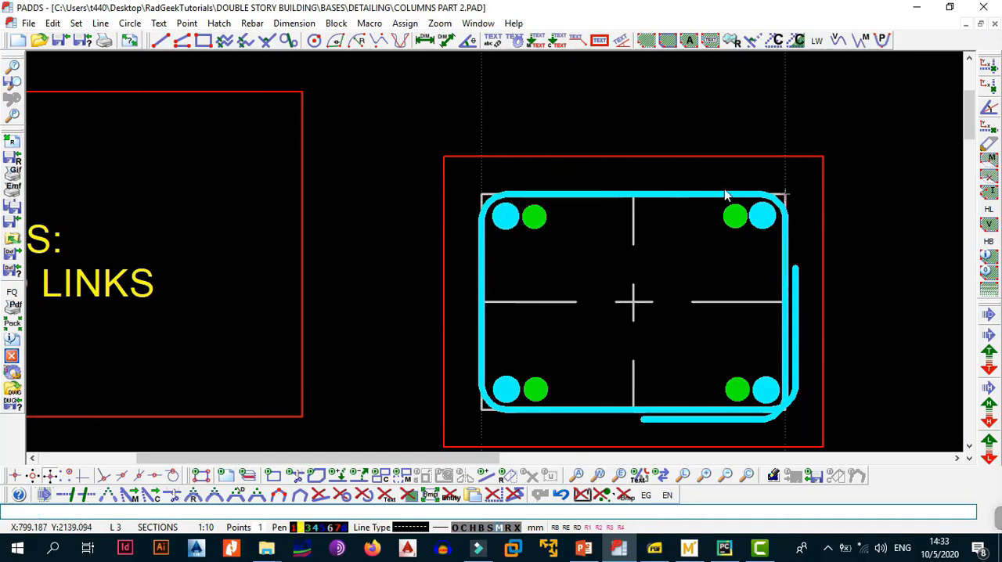
right_click(574, 163)
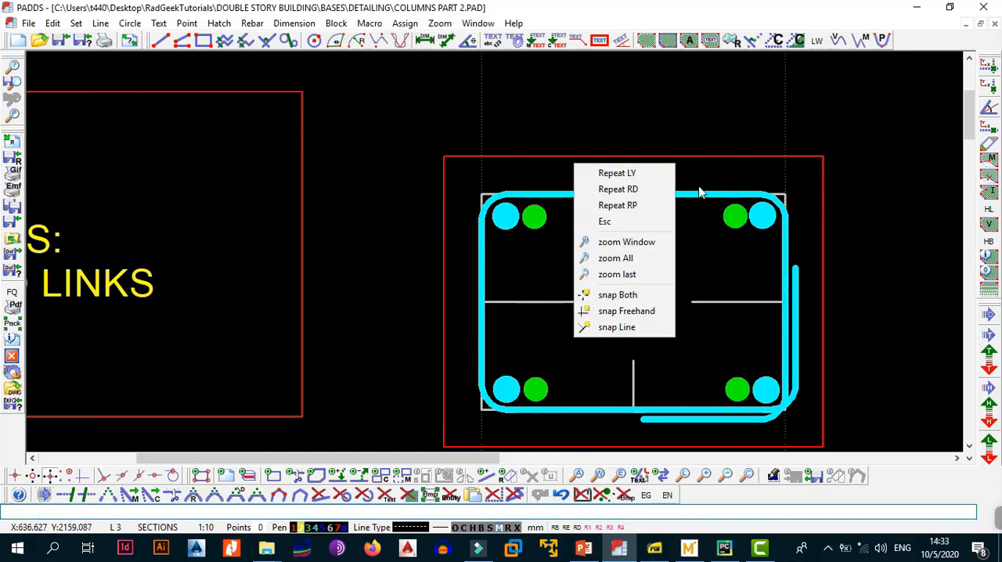
left_click(649, 159)
middle_click_drag(719, 245, 708, 227)
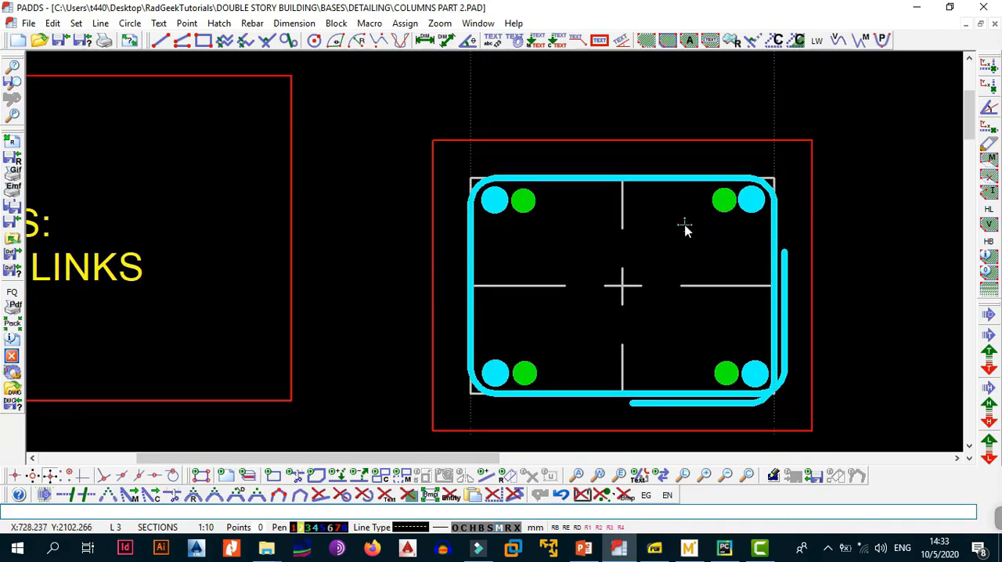
left_click(120, 531)
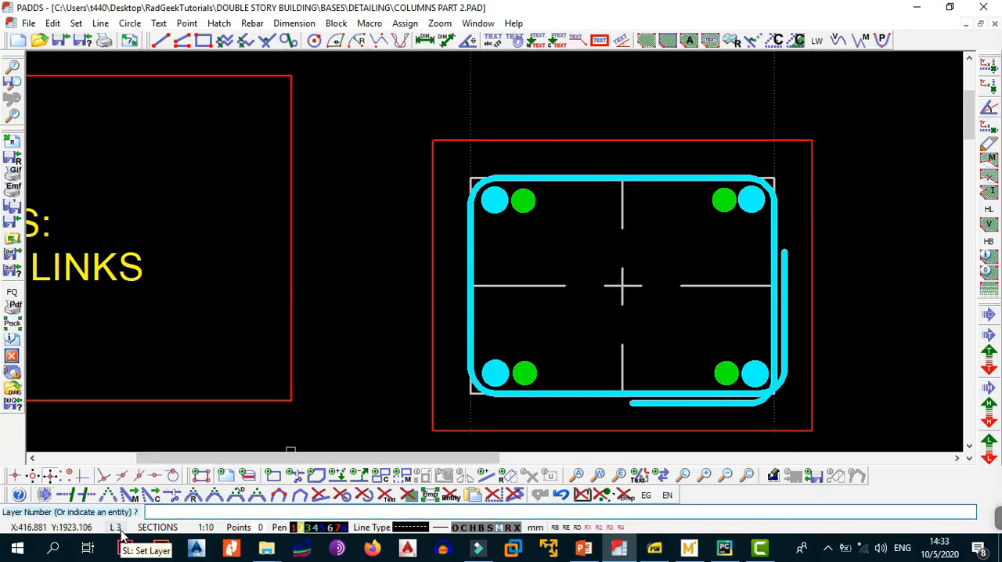
key("Escape")
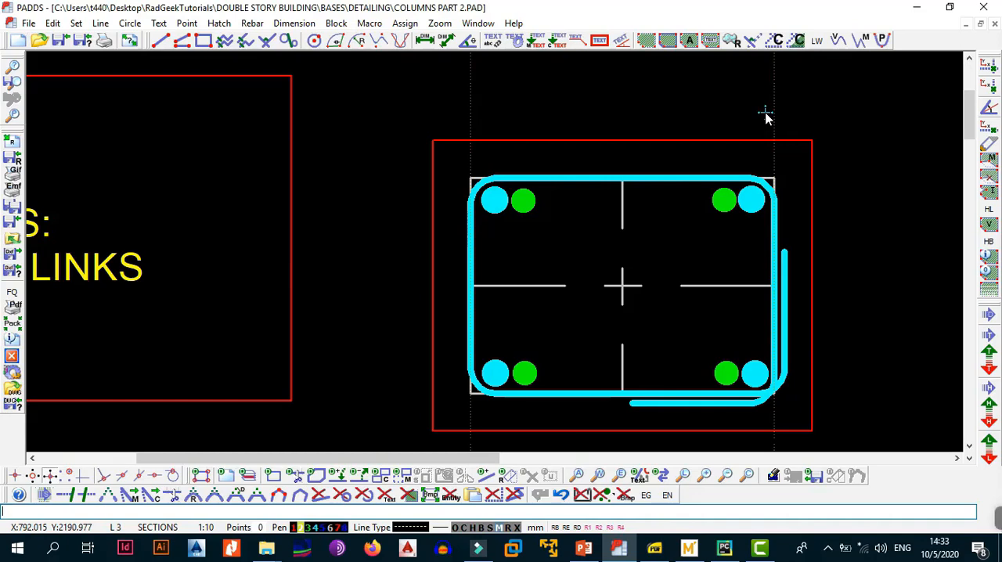
key("alt+r")
key("s")
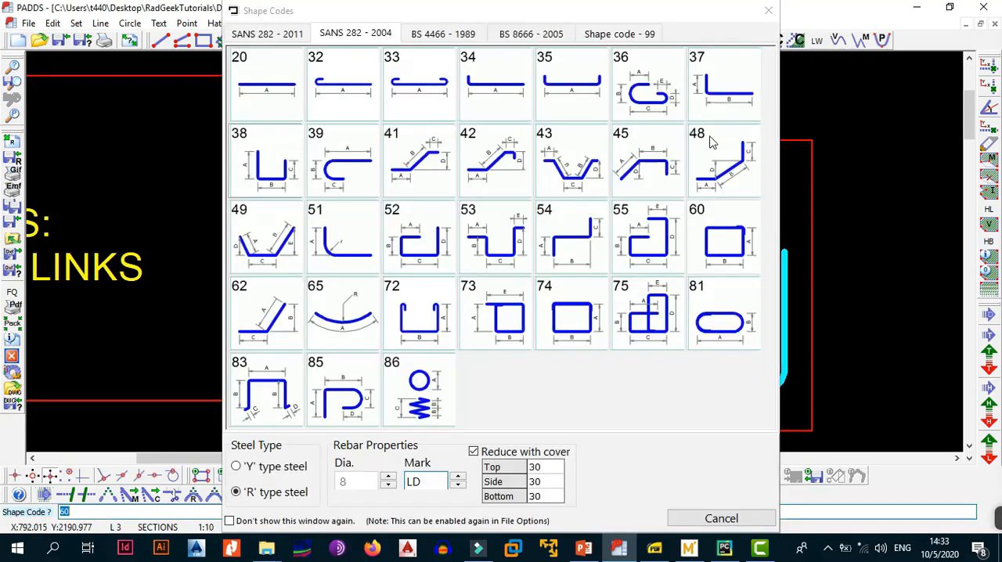
left_click(768, 18)
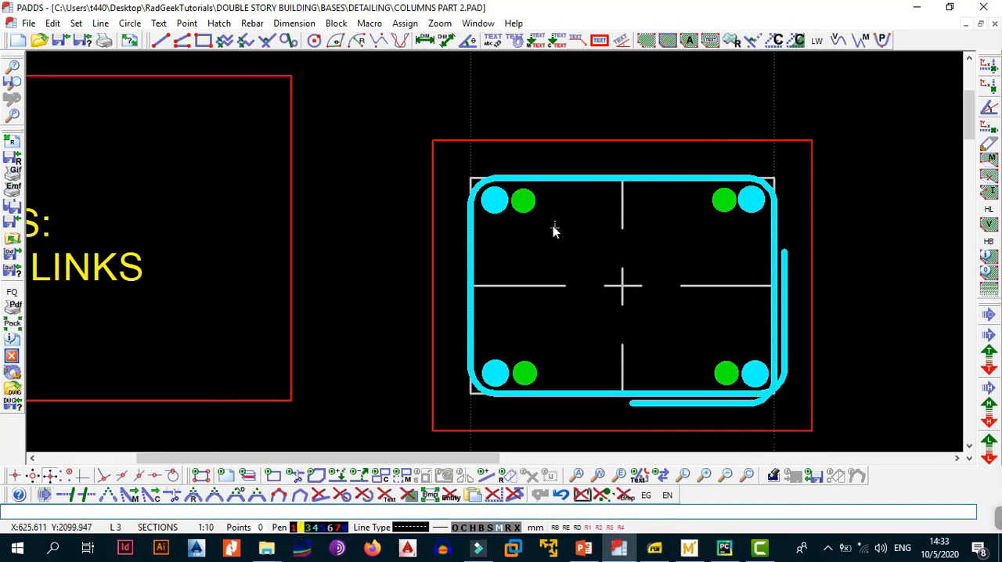
Draw a link with mark FA and shape code 60 in the cross-section, between the construction lines over the full height of the red column outline.
left_click(251, 26)
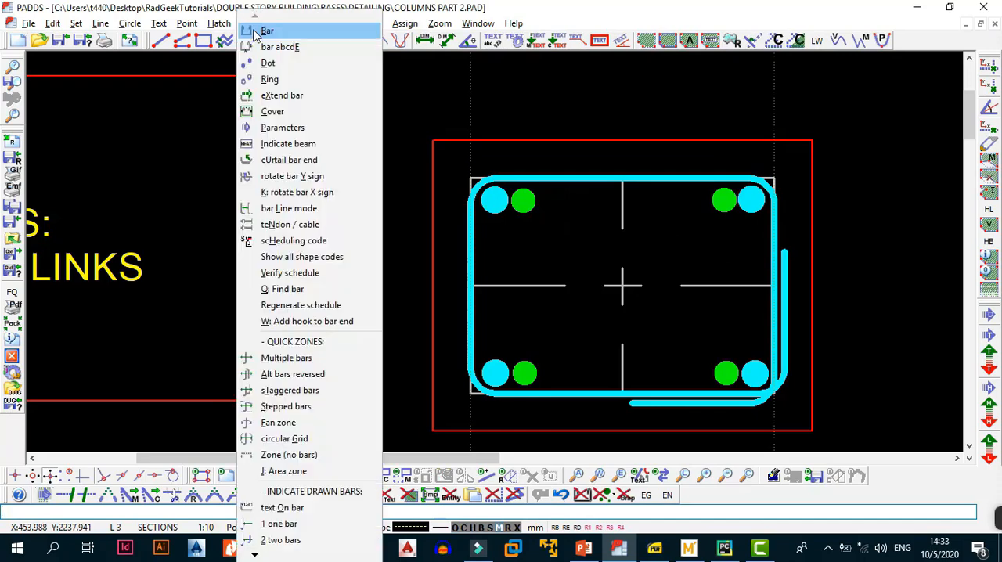
left_click(285, 38)
left_click(525, 378)
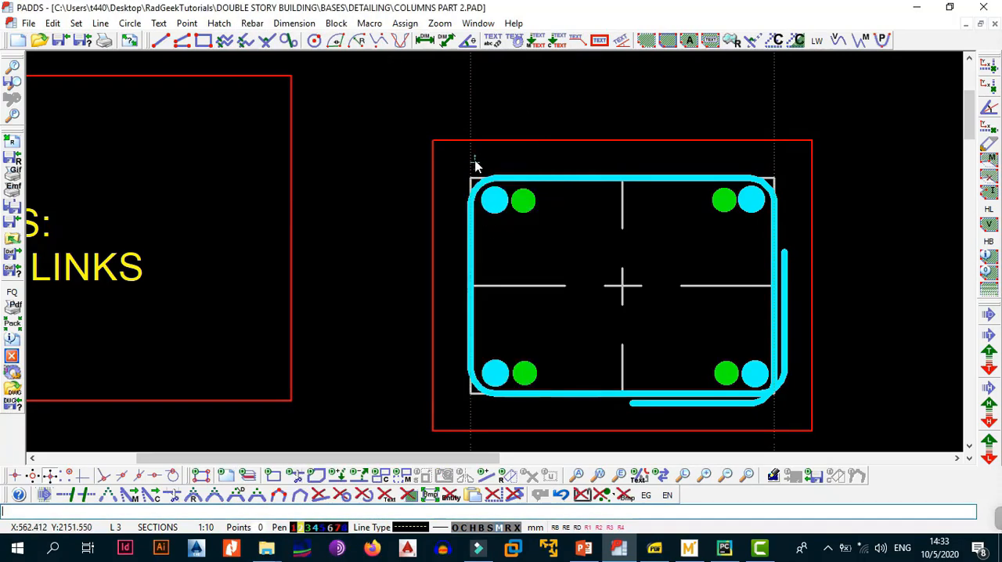
left_click(475, 162)
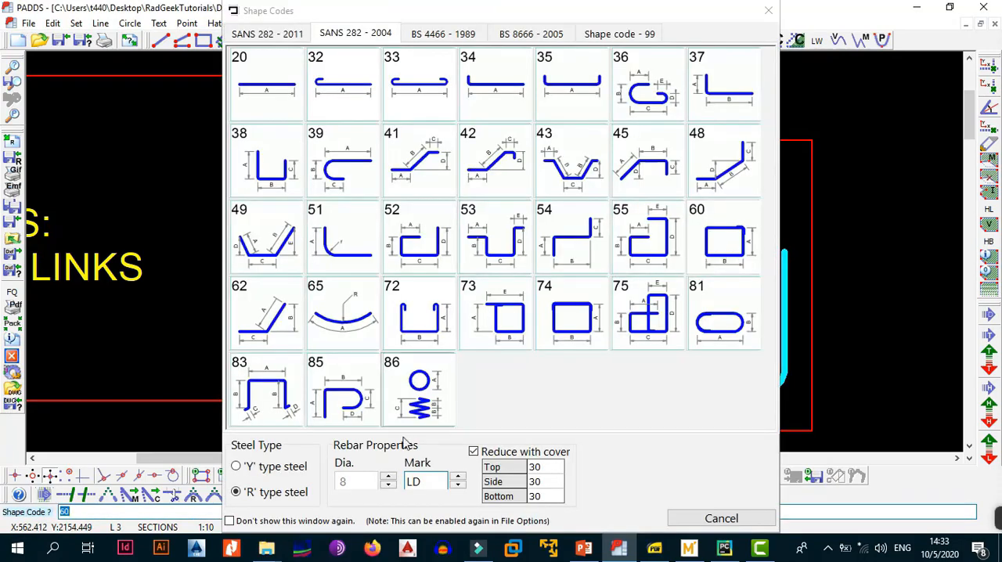
double_click(422, 486)
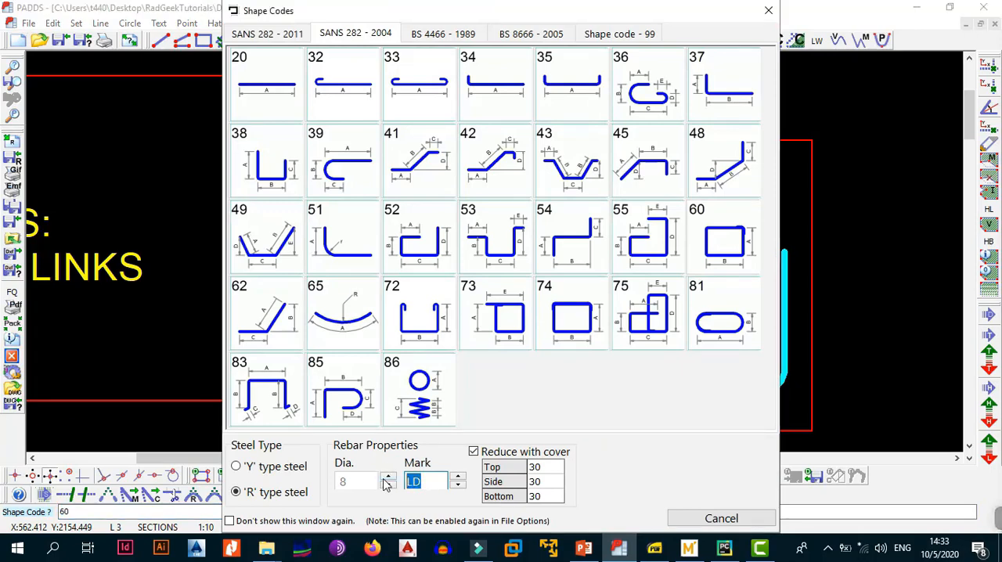
type("lb")
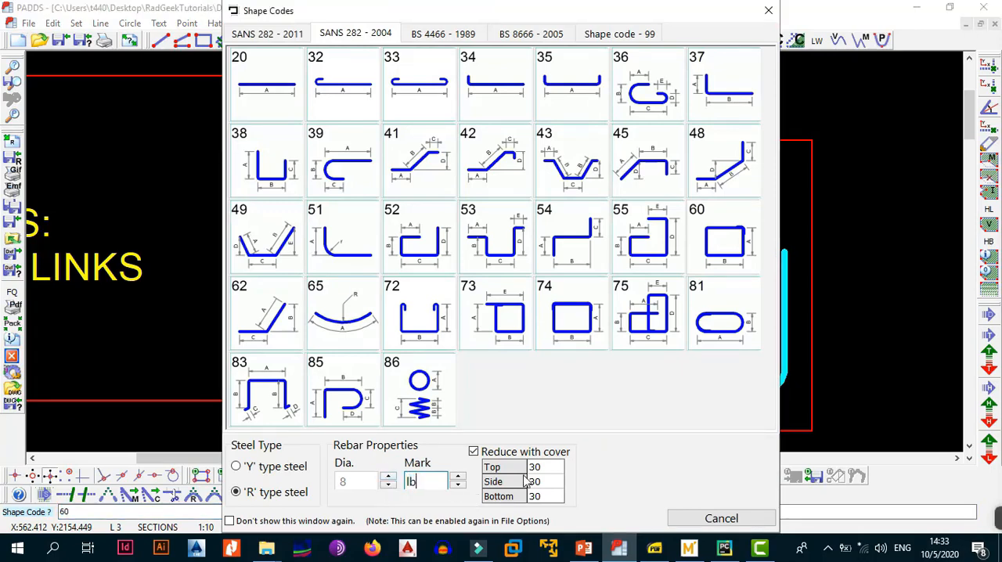
key("BackSpace")
key("BackSpace")
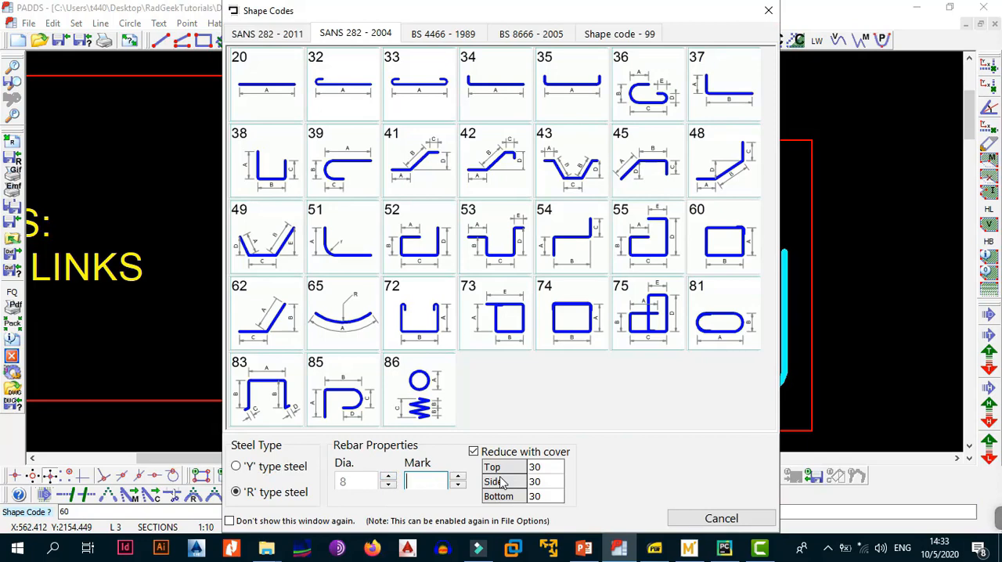
type("FA")
left_click(718, 245)
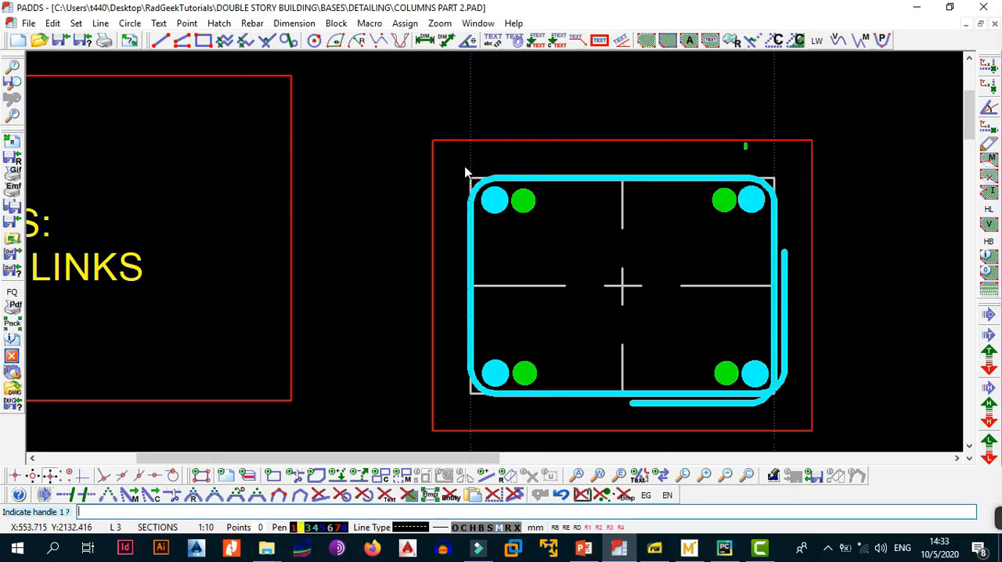
left_click(470, 141)
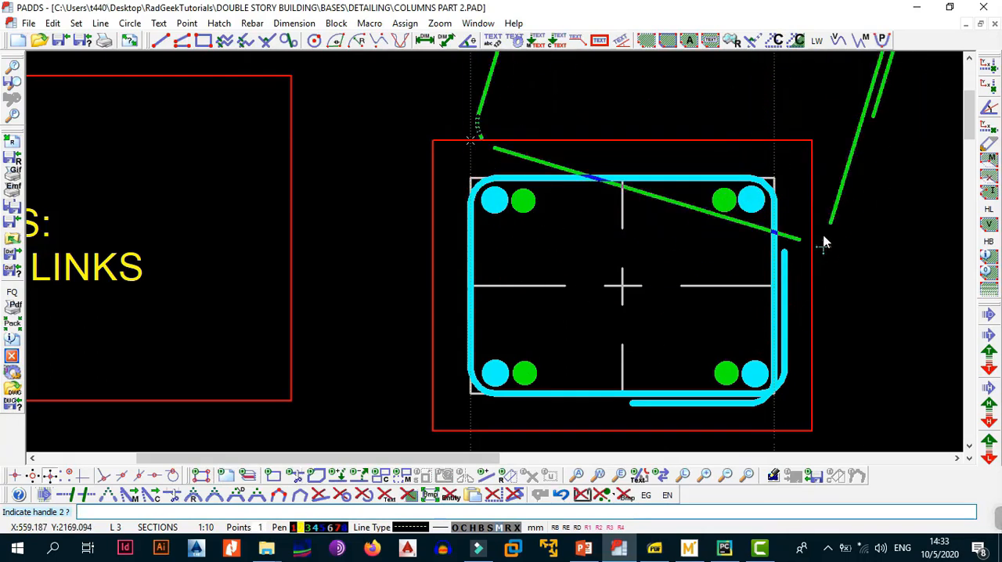
left_click(775, 141)
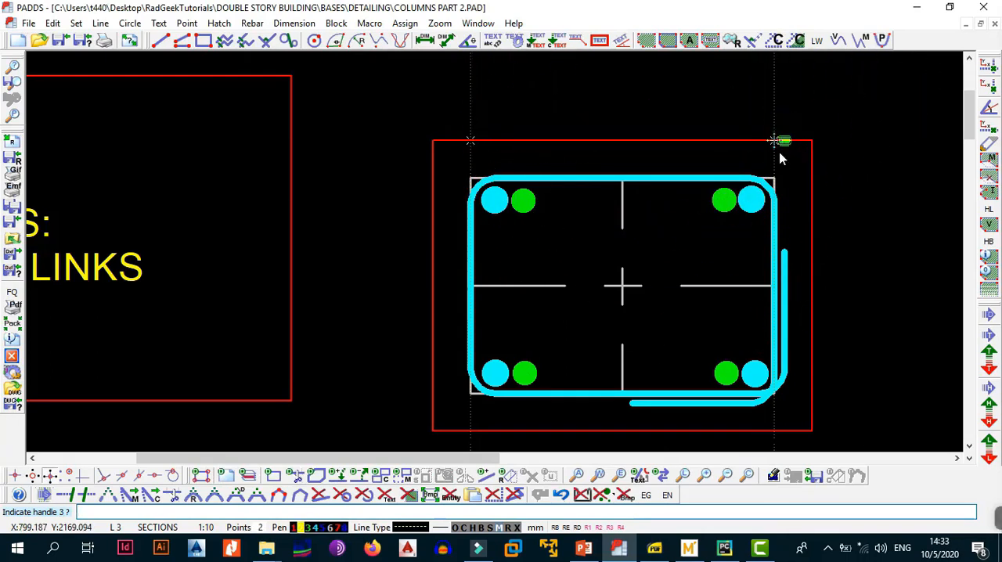
left_click(774, 430)
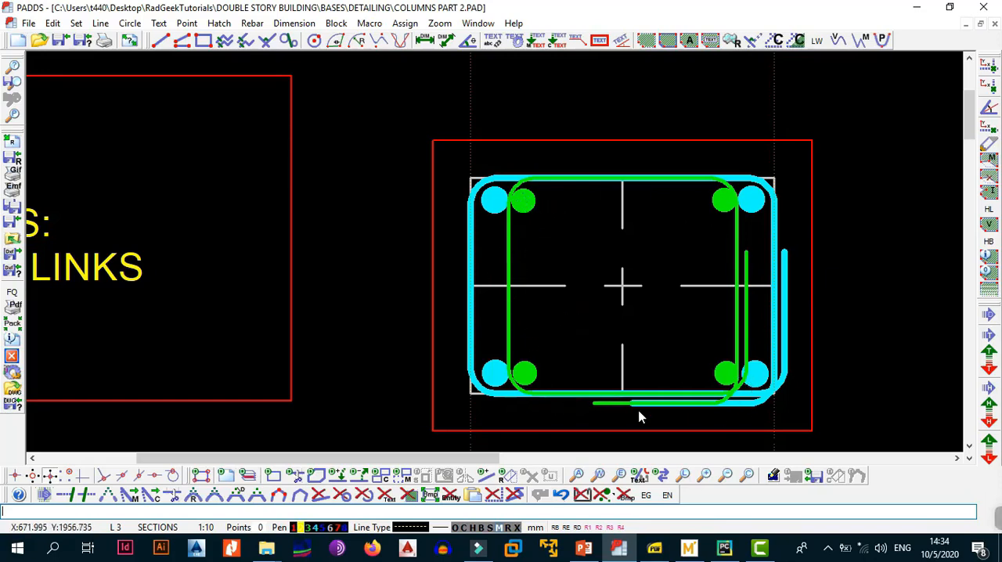
Examine the column elevation below the cross-section.
scroll(724, 278, "down", 4)
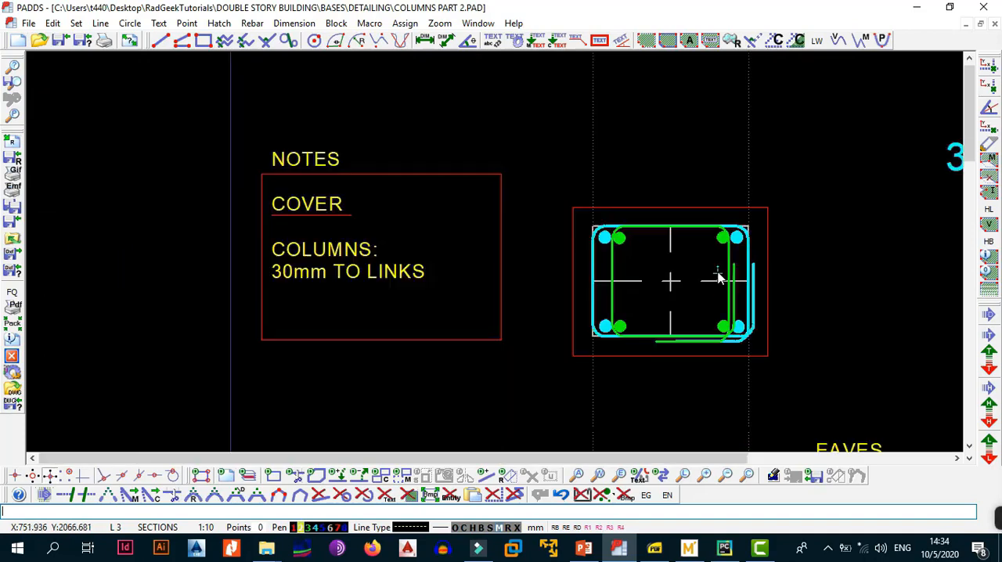
middle_click_drag(721, 339, 670, 87)
middle_click_drag(703, 399, 633, 149)
scroll(494, 241, "up", 2)
scroll(496, 243, "up", 1)
middle_click_drag(536, 197, 514, 249)
scroll(527, 315, "down", 5)
middle_click_drag(545, 143, 563, 295)
mouse_move(569, 254)
middle_mouse_down()
mouse_move(582, 293)
mouse_move(588, 157)
middle_mouse_up()
scroll(589, 149, "up", 2)
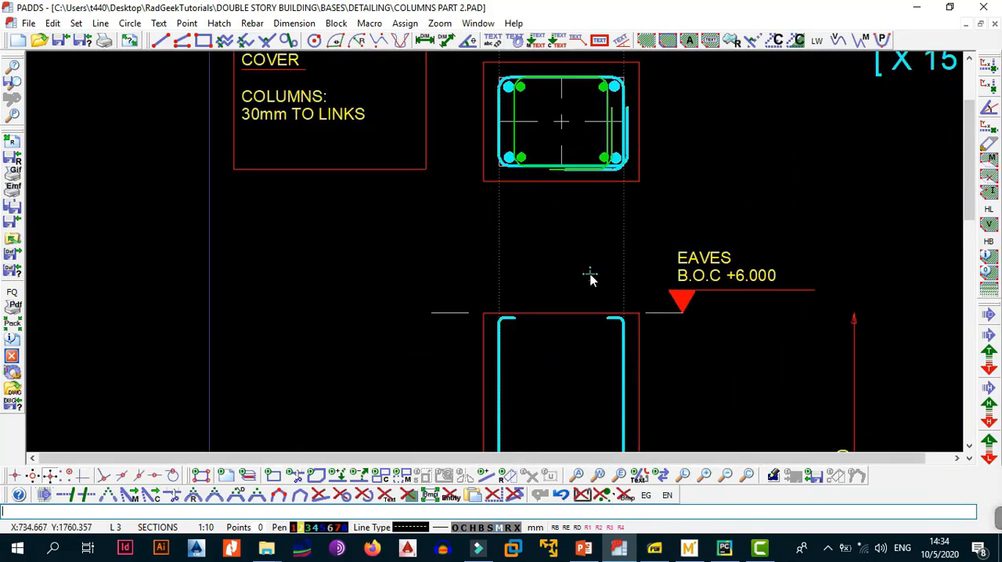
scroll(593, 277, "down", 3)
middle_click_drag(593, 222, 587, 253)
Copy the green FA link to the empty space beside the column cross-section, on its right.
scroll(589, 244, "up", 3)
key("alt+b")
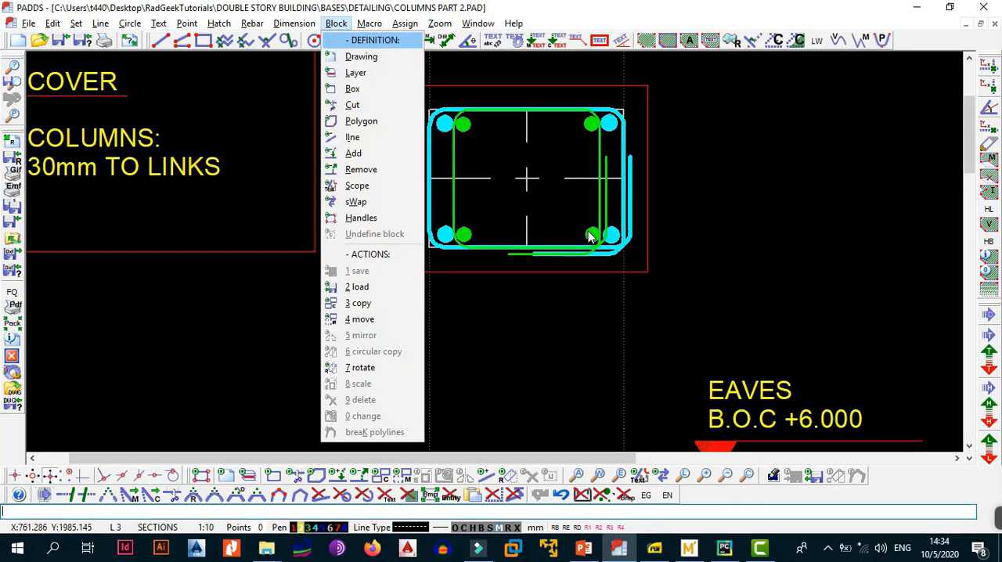
key("c")
left_click(598, 159)
left_click(598, 158)
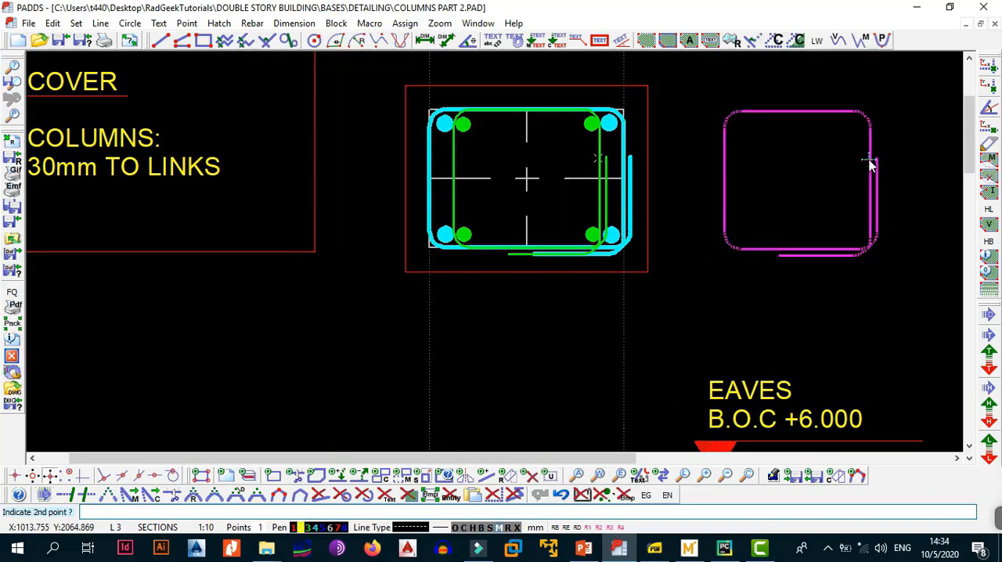
left_click(874, 162)
Move the copied FA link down into the column elevation, between the main bars at the 600 lap region.
key("alt+b")
key("a")
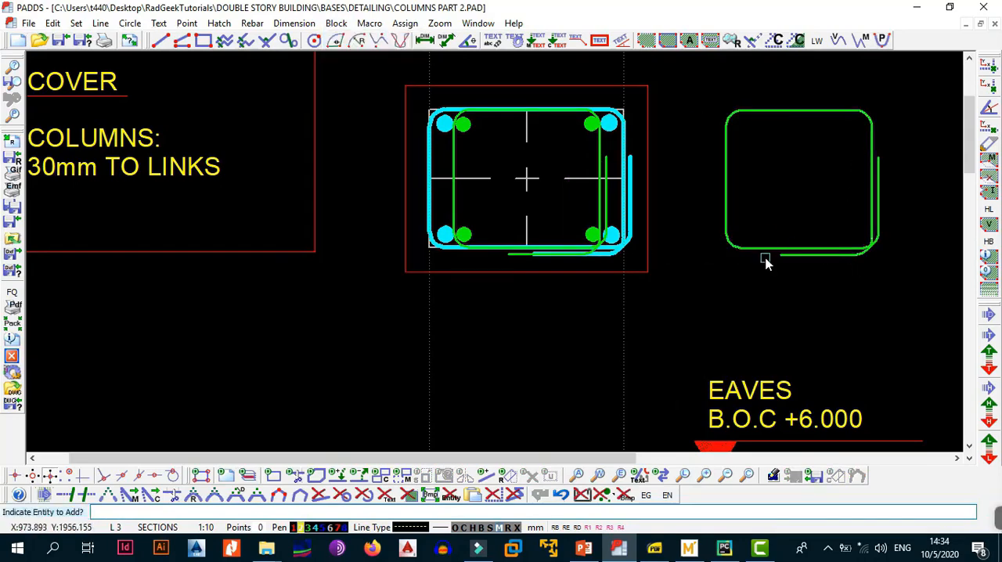
left_click(765, 256)
key("alt+b")
key("4")
left_click(763, 239)
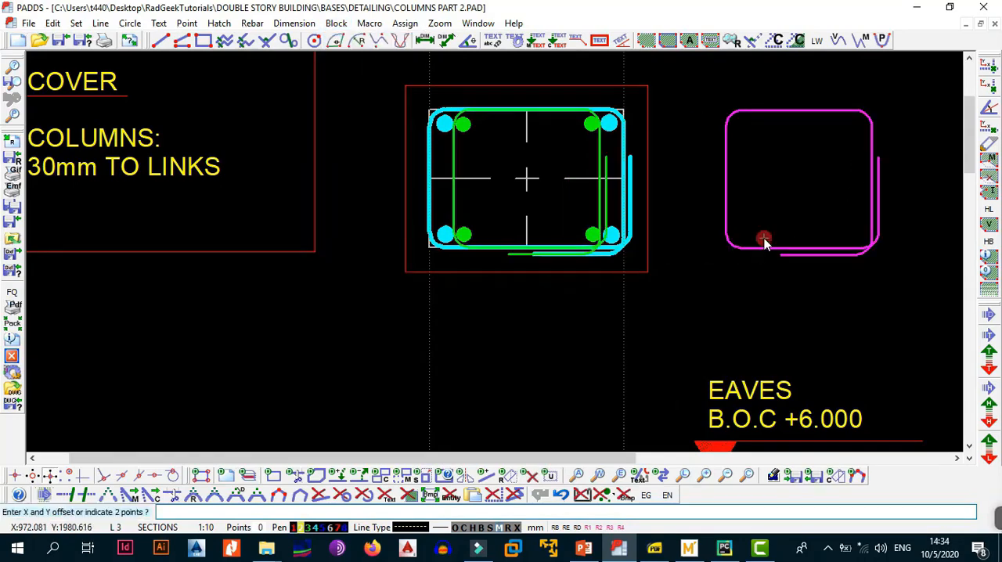
scroll(665, 315, "down", 5)
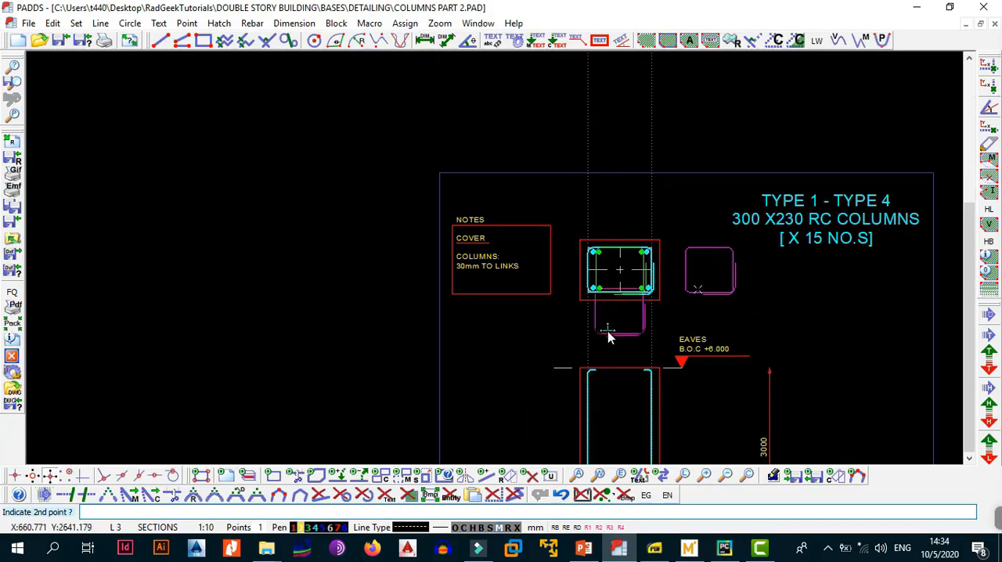
middle_click_drag(603, 313, 593, 105)
scroll(603, 310, "up", 5)
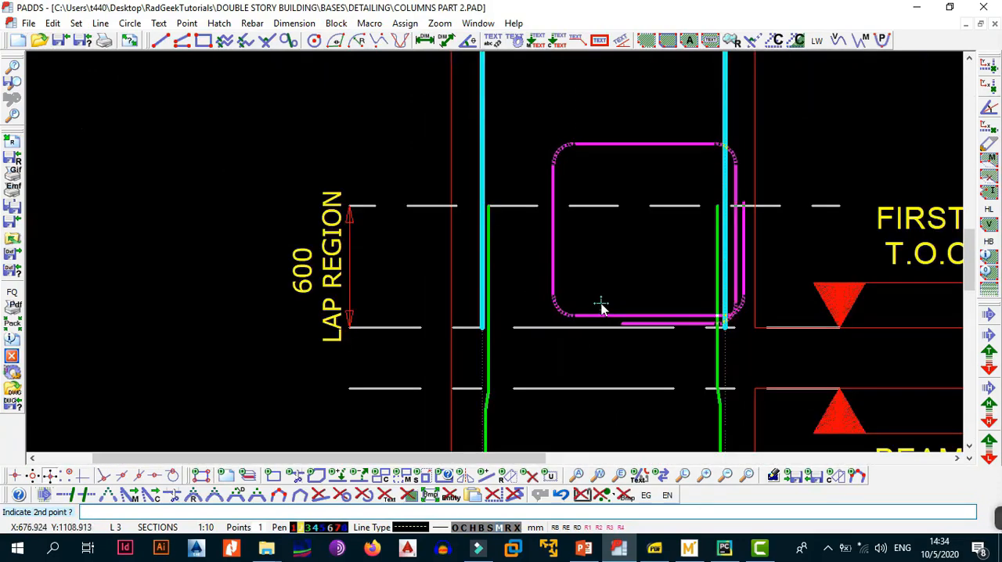
left_click(554, 311)
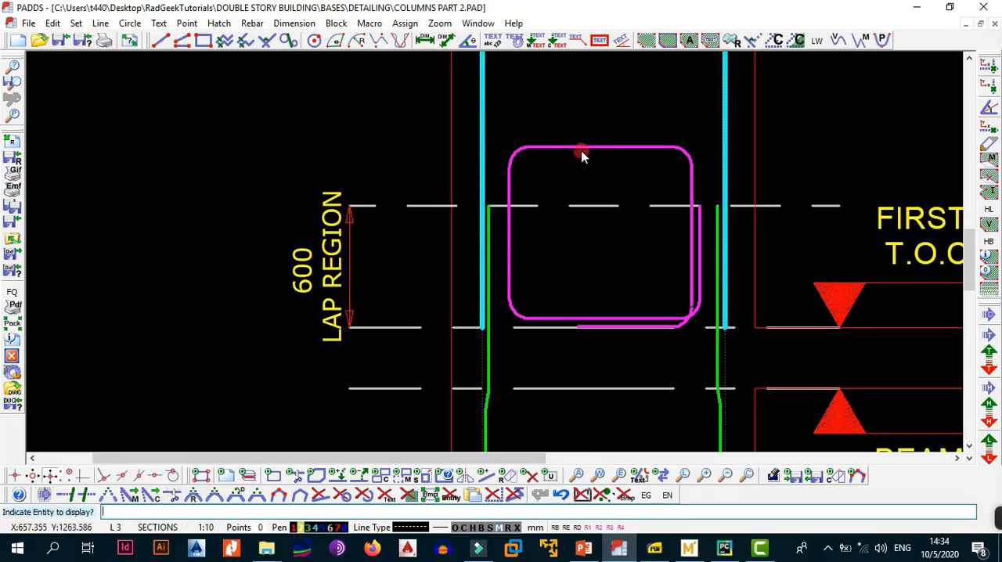
Set the copied link's Y Sign to 0 in its entity info to show it edge-on.
left_click(581, 150)
left_click(500, 341)
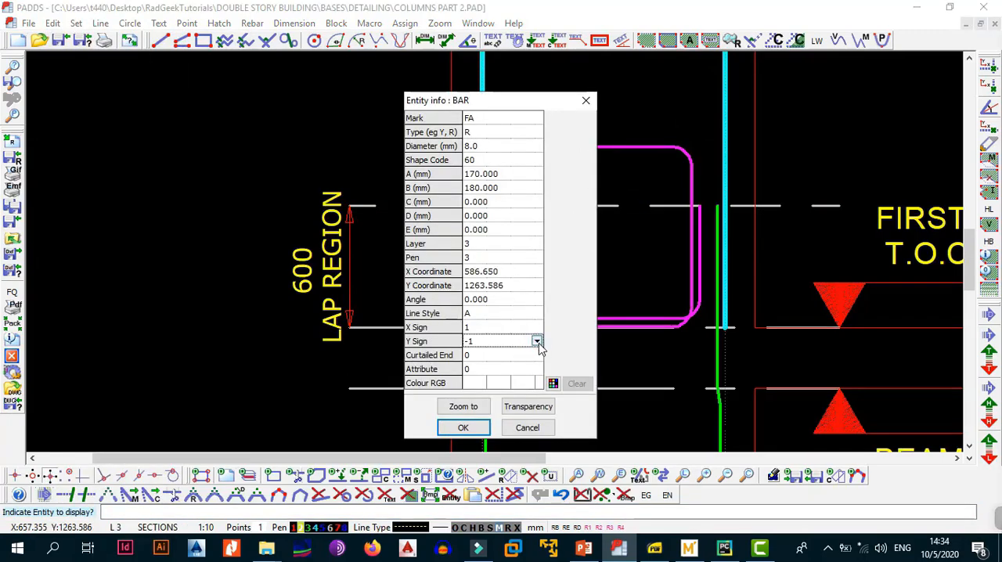
left_click(537, 341)
left_click(538, 366)
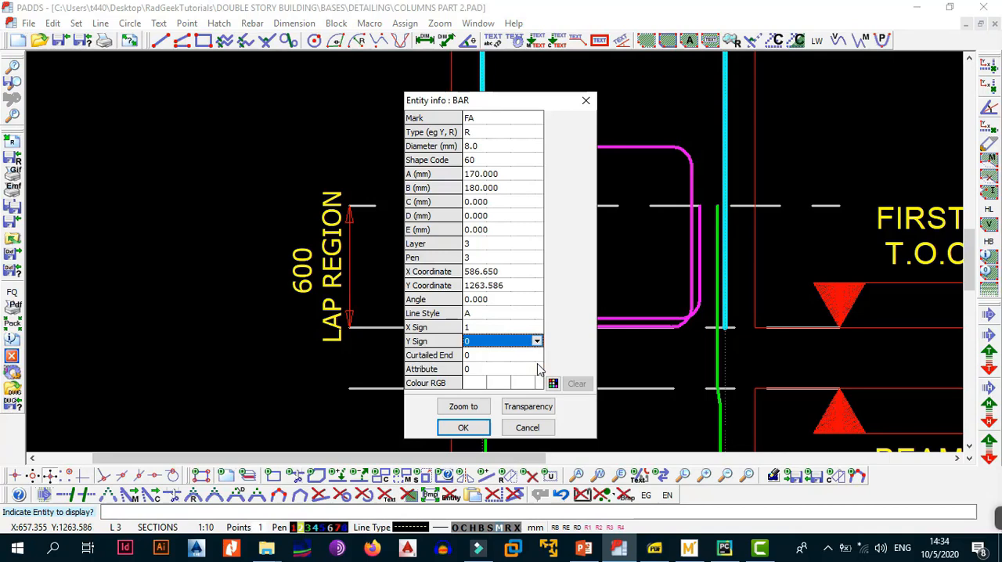
left_click(462, 427)
Move the edge-on link down to about the middle of the 600 lap region, between the green lapping bars.
key("alt+b")
key("m")
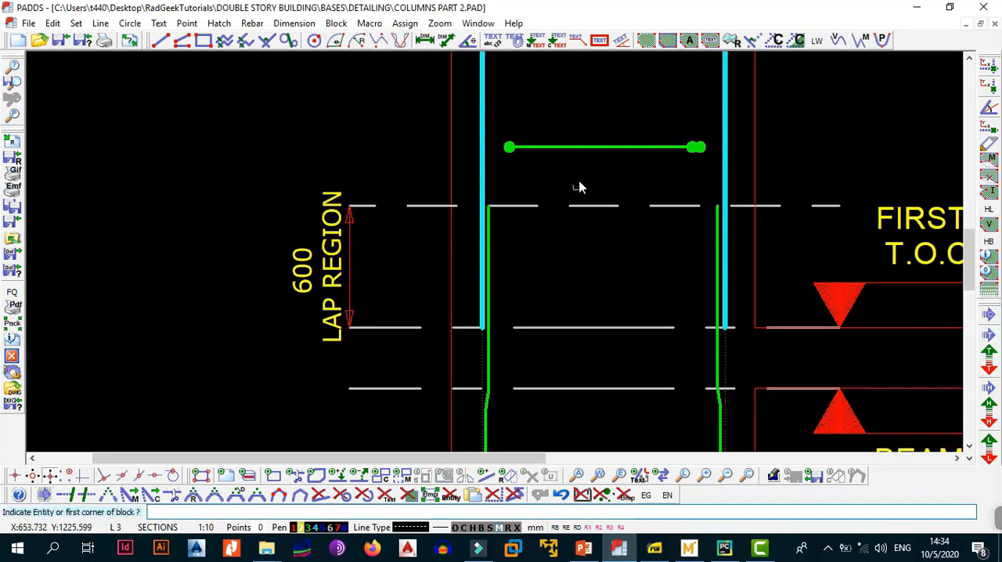
left_click(587, 149)
left_click(592, 145)
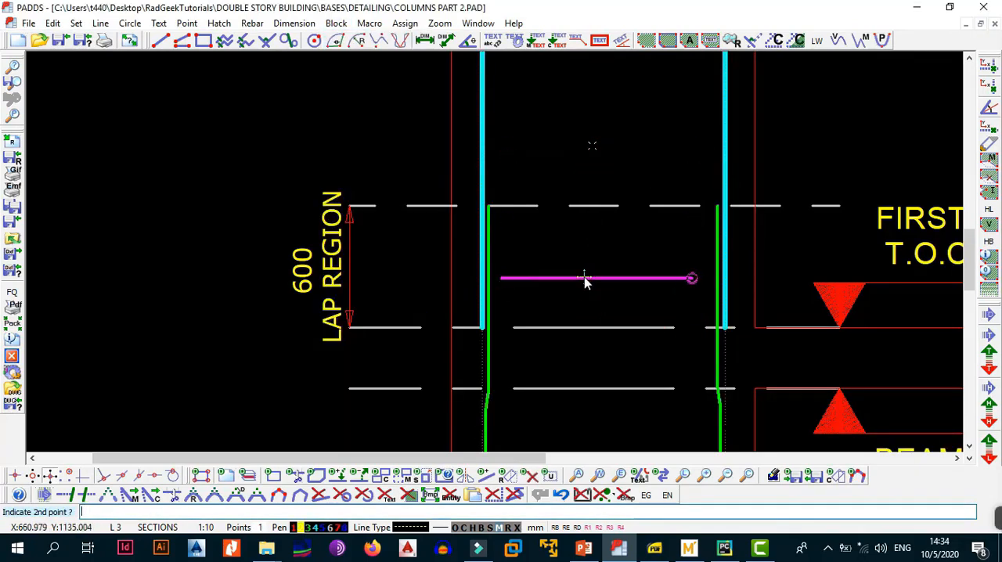
left_click(588, 280)
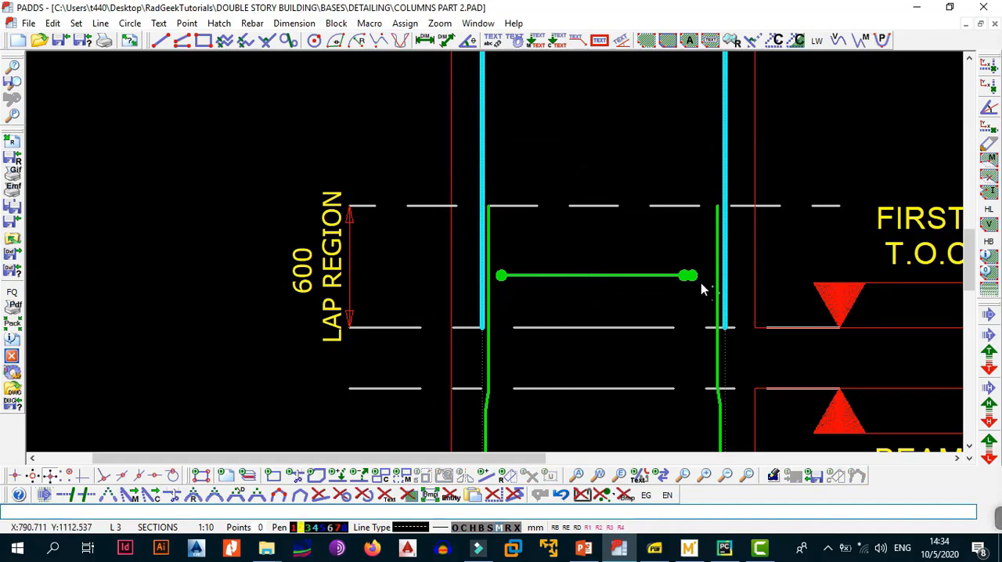
Nudge the edge-on link slightly to the right to centre it between the two green lapping bars.
key("alt+b")
key("m")
left_click(608, 284)
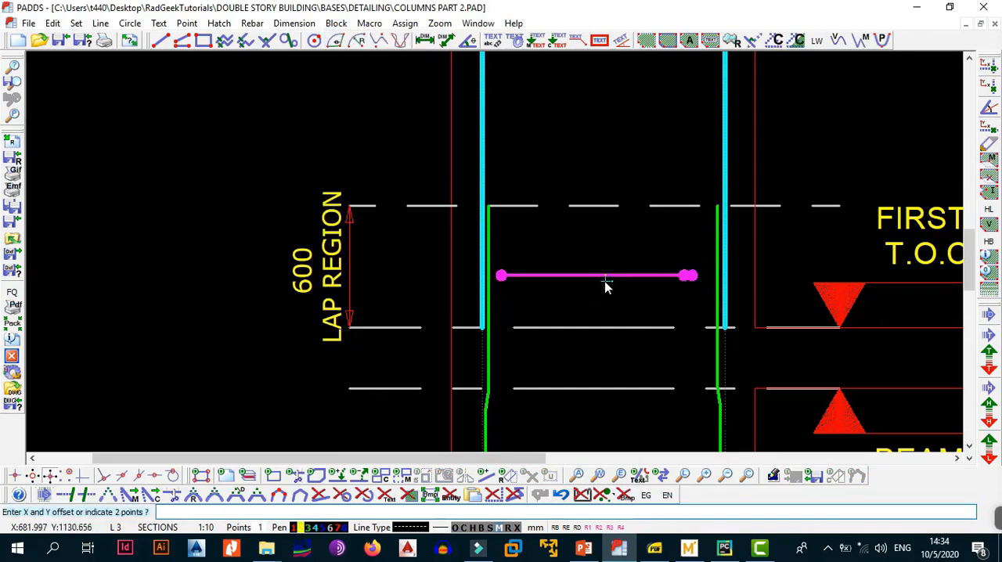
left_click(605, 281)
left_click(604, 282)
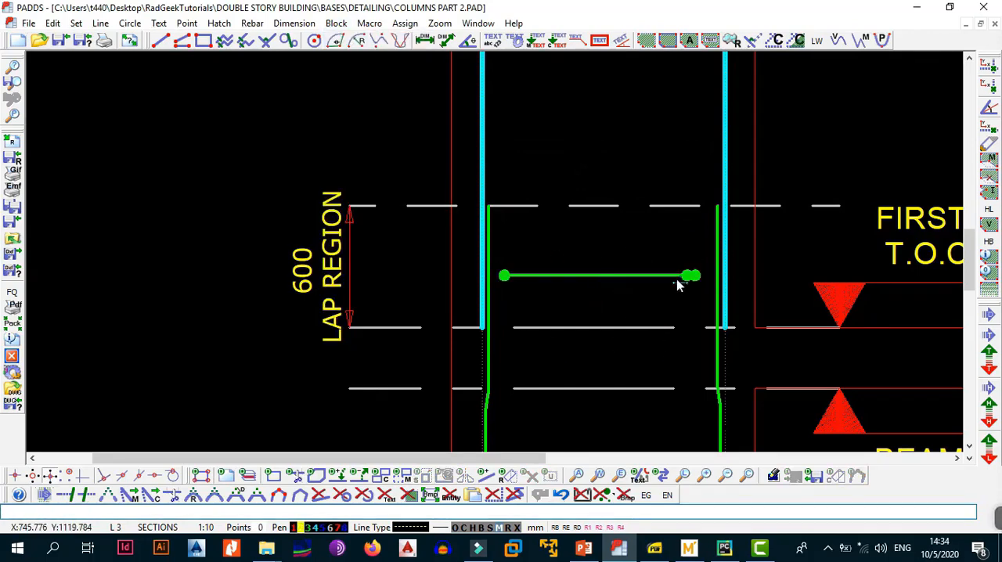
Place a vertical construction line along the column's right face, through its corner at the foundation base level.
scroll(619, 280, "down", 2)
scroll(658, 263, "up", 1)
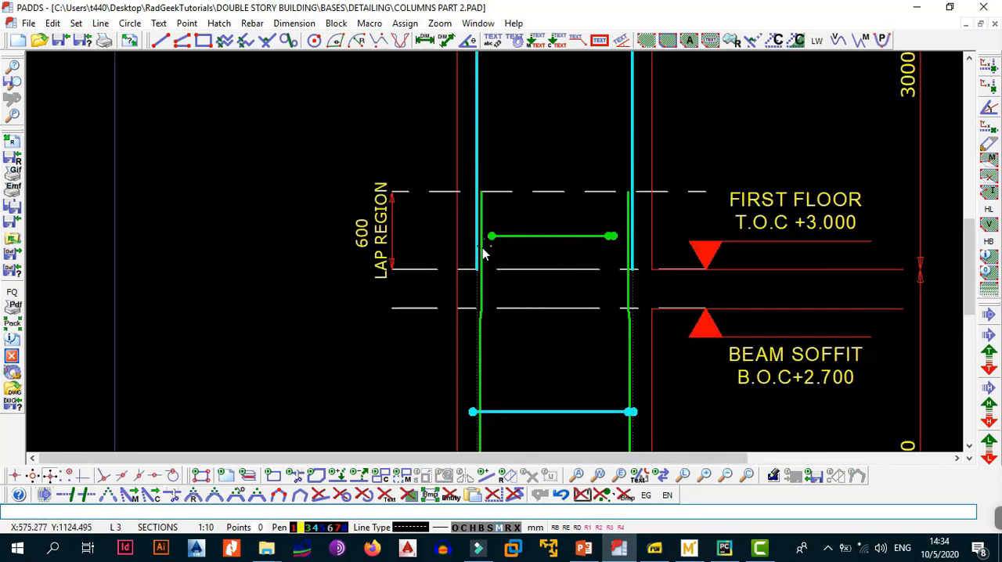
scroll(556, 357, "down", 3)
middle_click_drag(543, 372, 546, 363)
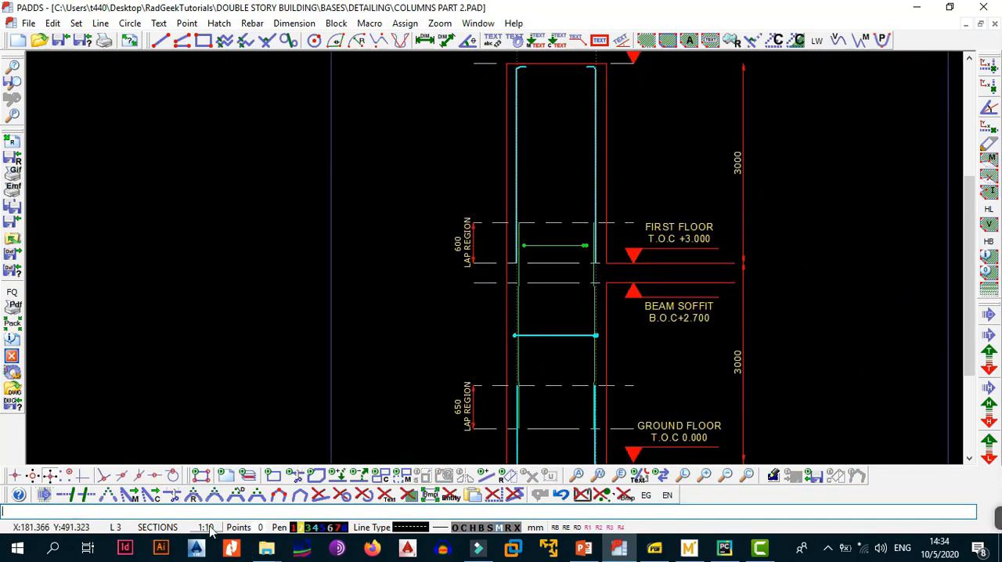
scroll(553, 250, "up", 3)
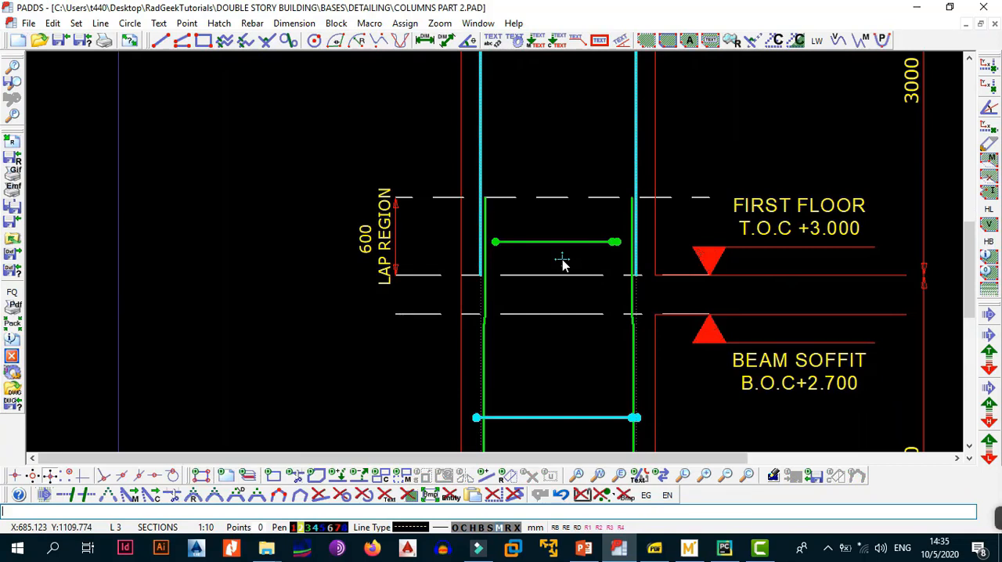
scroll(562, 259, "down", 3)
middle_click_drag(609, 311, 584, 170)
scroll(577, 343, "up", 2)
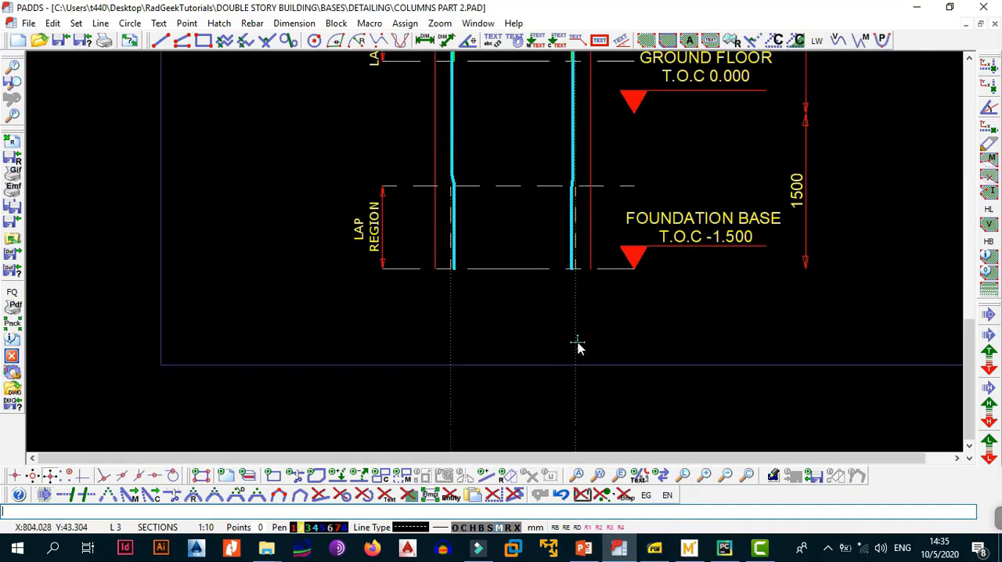
key("l")
key("y")
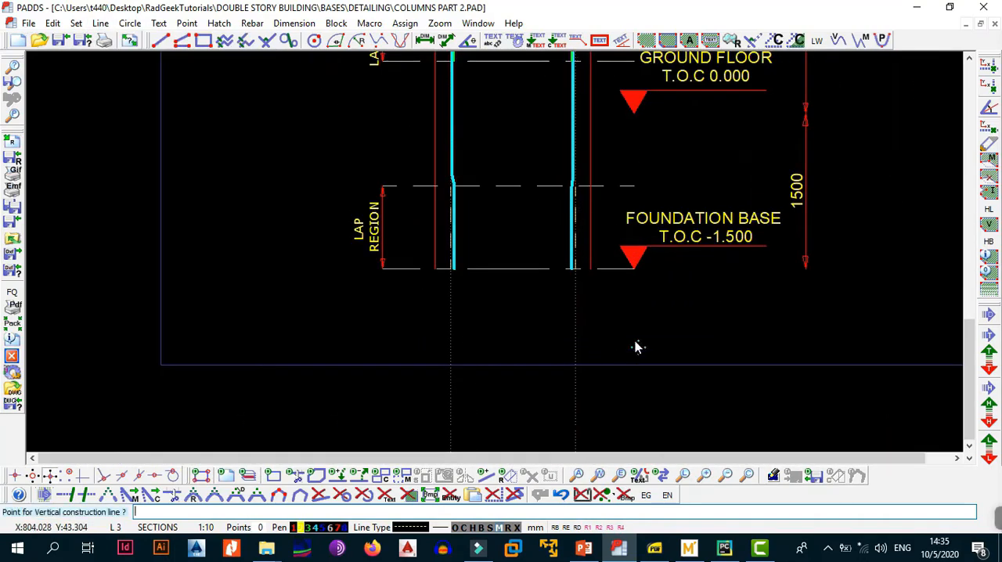
left_click(591, 270)
Offset a parallel construction line from the column's right-face line to mark the column's vertical centreline.
key("l")
key("Return")
left_click(591, 329)
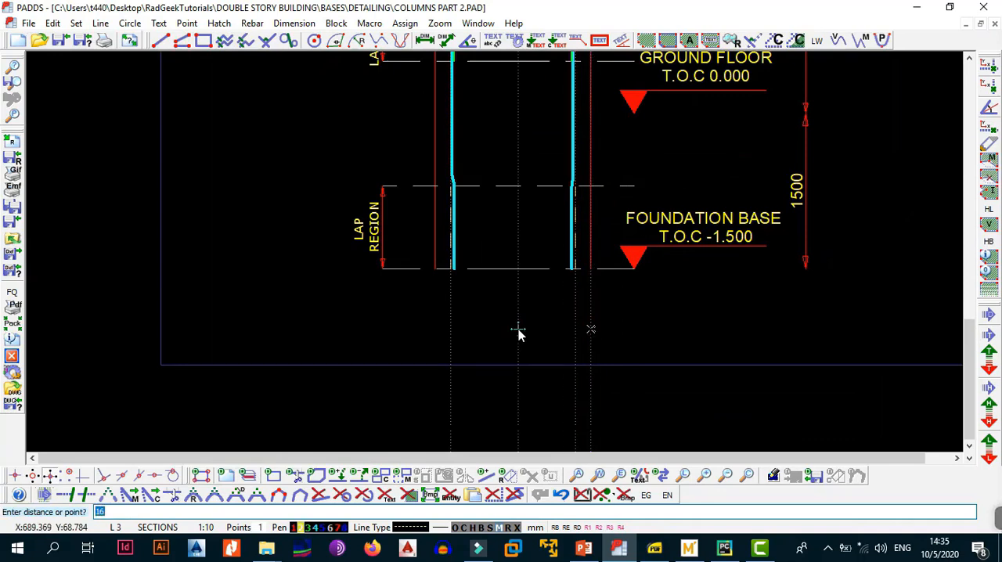
key("Return")
key("Escape")
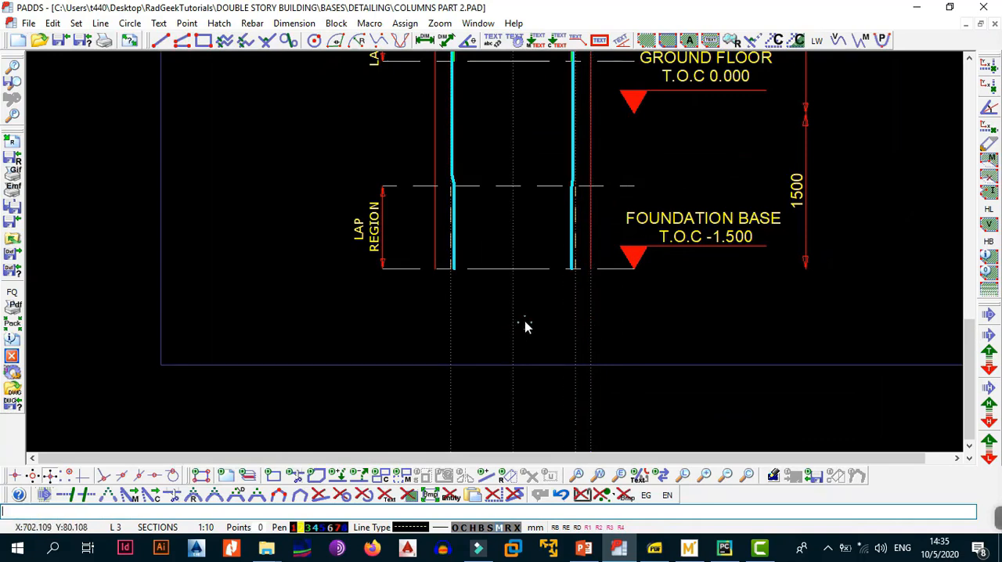
Inspect the FA link in the 600 lap region against the column centreline and the green lapping bars.
middle_click_drag(559, 241, 567, 294)
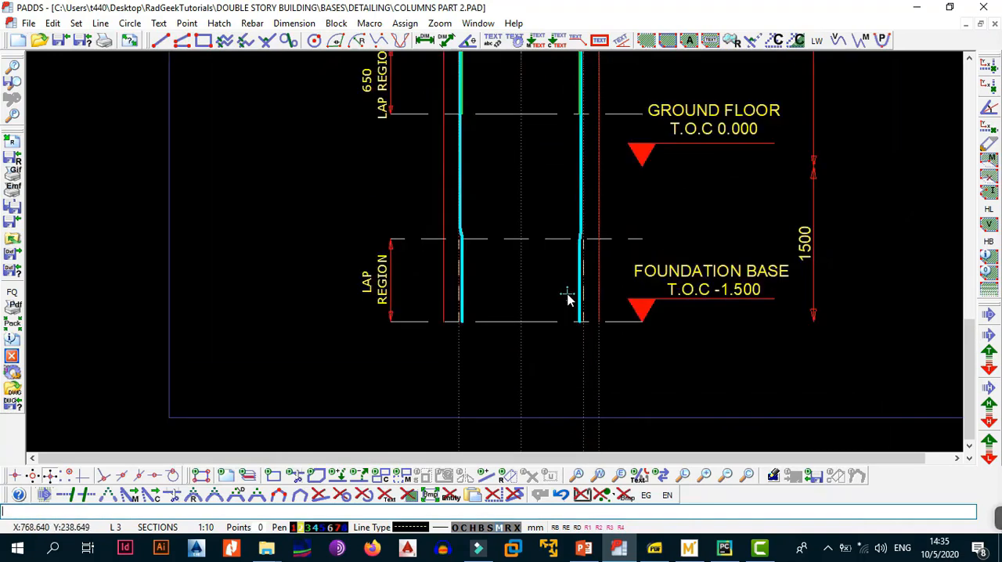
middle_click_drag(555, 128, 585, 290)
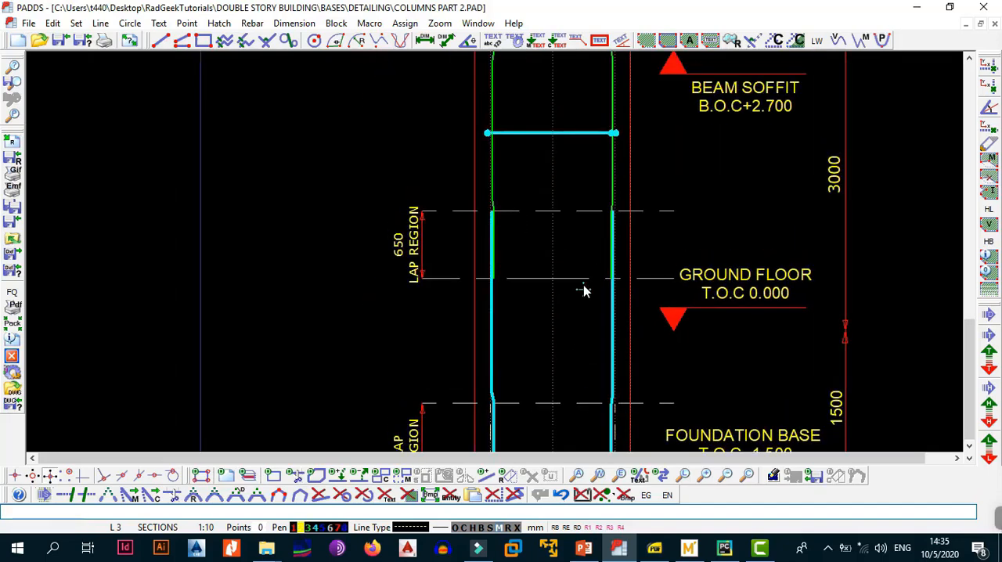
scroll(586, 291, "down", 3)
middle_click_drag(599, 199, 599, 326)
scroll(598, 325, "up", 1)
scroll(593, 260, "up", 1)
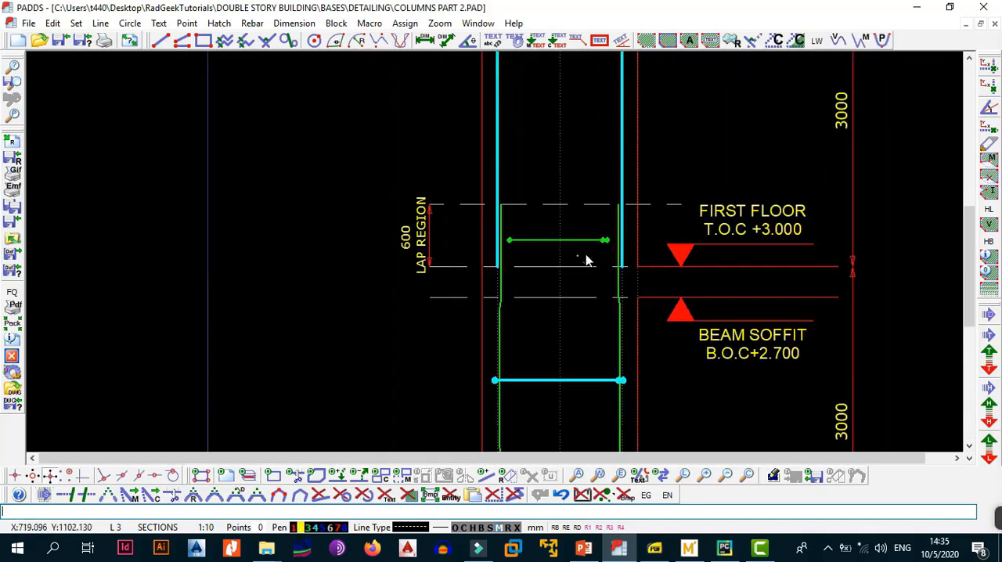
scroll(550, 249, "up", 2)
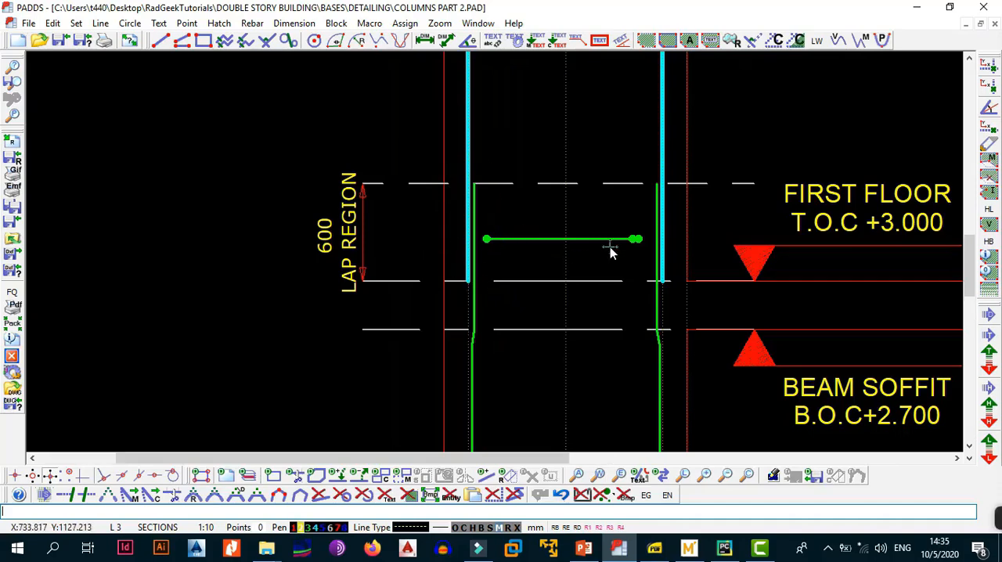
scroll(610, 246, "up", 1)
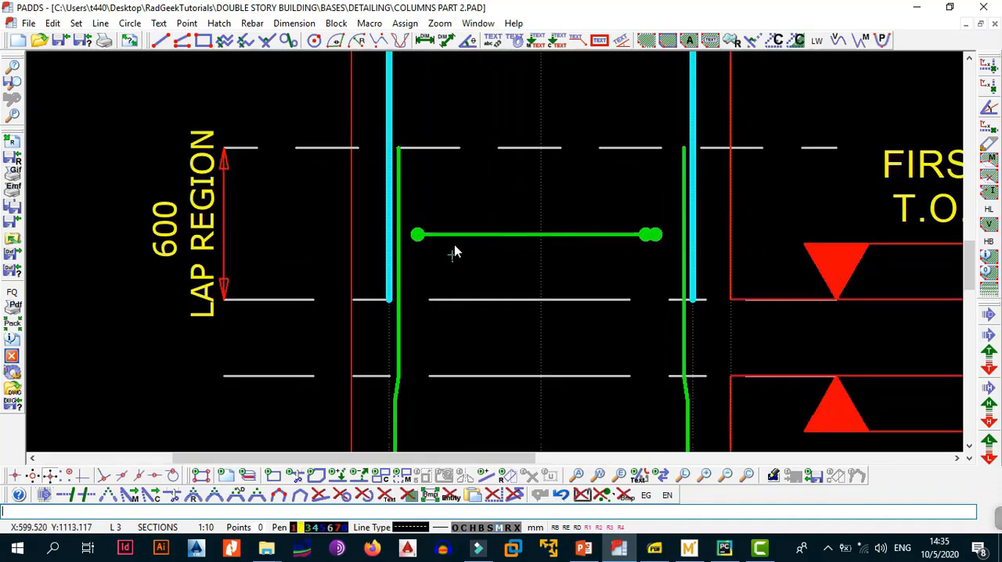
scroll(430, 254, "down", 1)
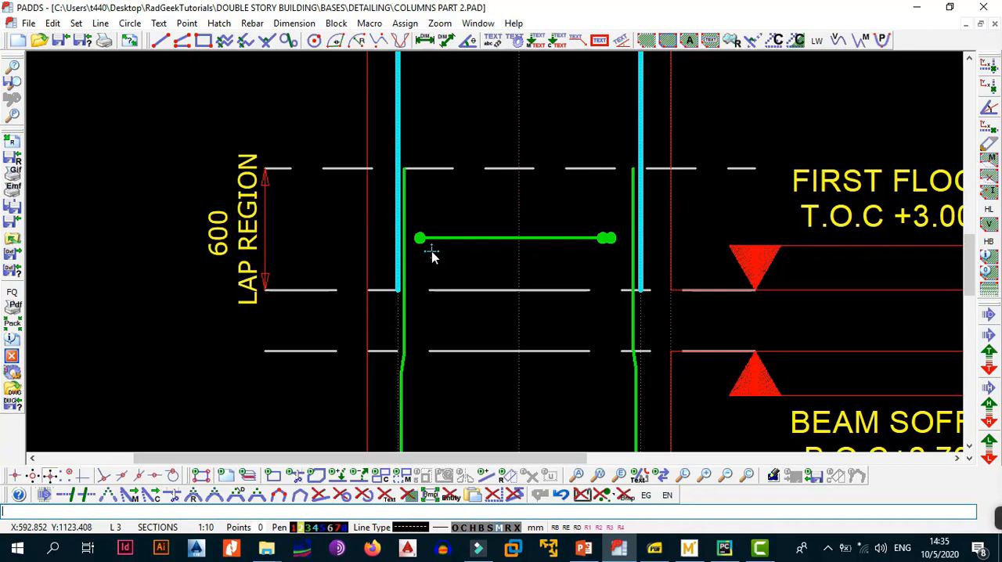
scroll(457, 248, "down", 4)
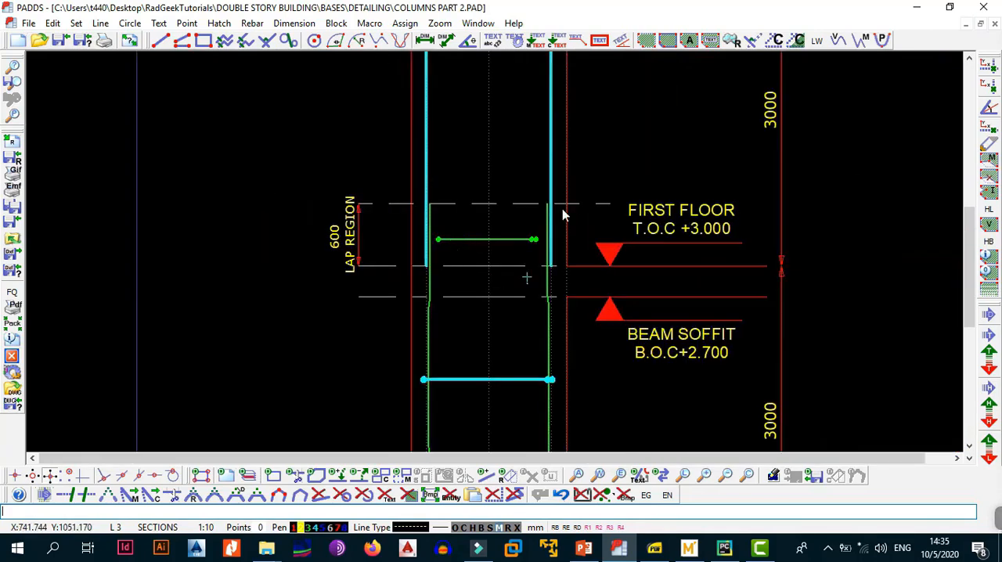
mouse_move(599, 194)
middle_mouse_down()
mouse_move(598, 237)
mouse_move(613, 206)
middle_mouse_up()
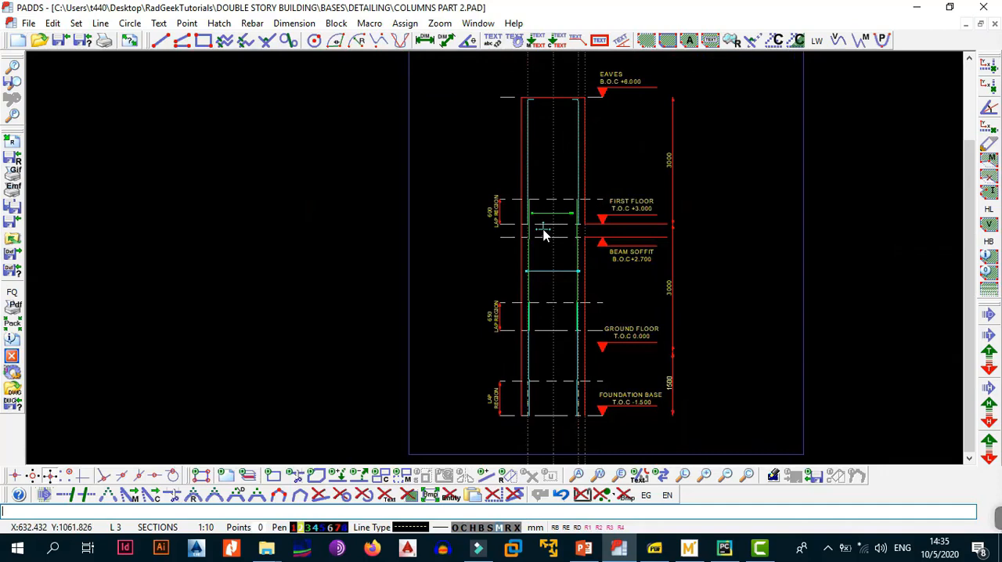